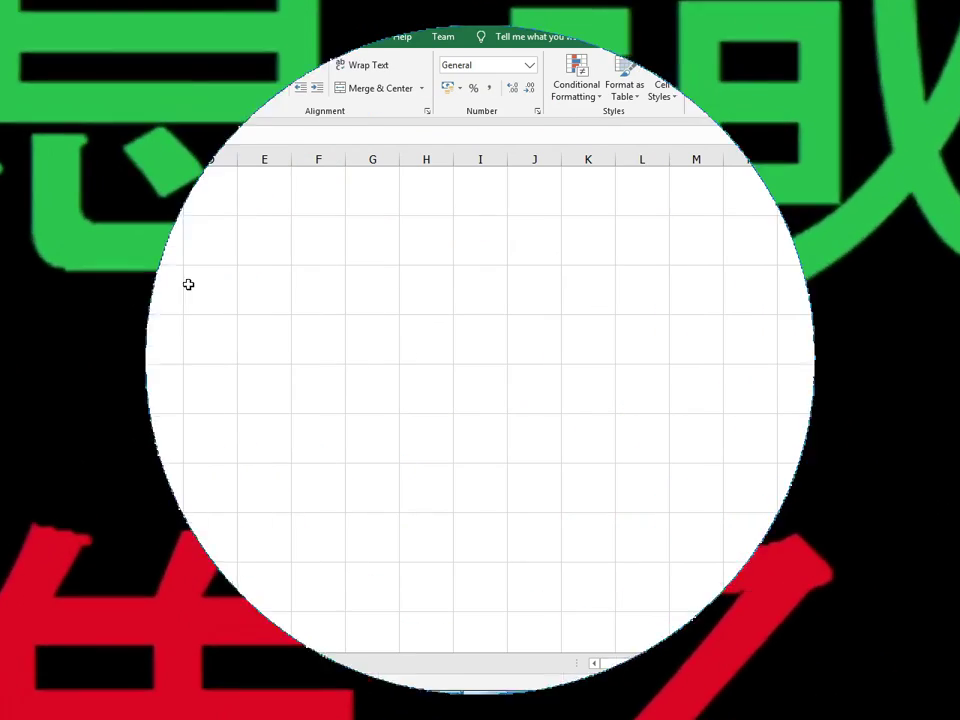
Step: Show the View tab and permanently dismiss the Windows colour-scheme prompt
{"action": "left_click", "coordinate": [217, 301]}
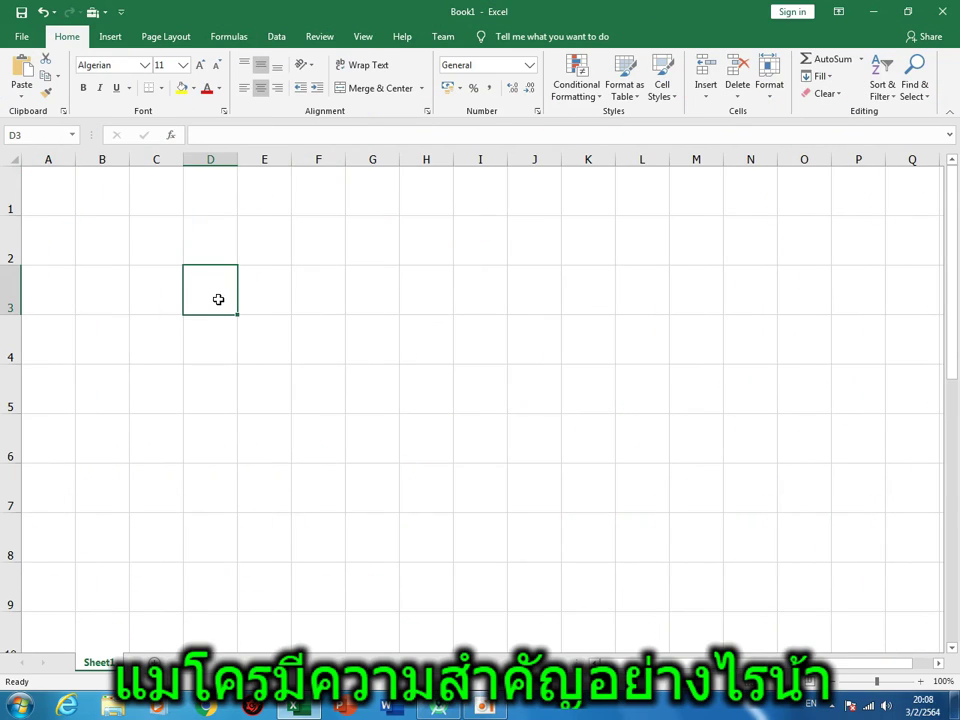
{"action": "left_click", "coordinate": [364, 36]}
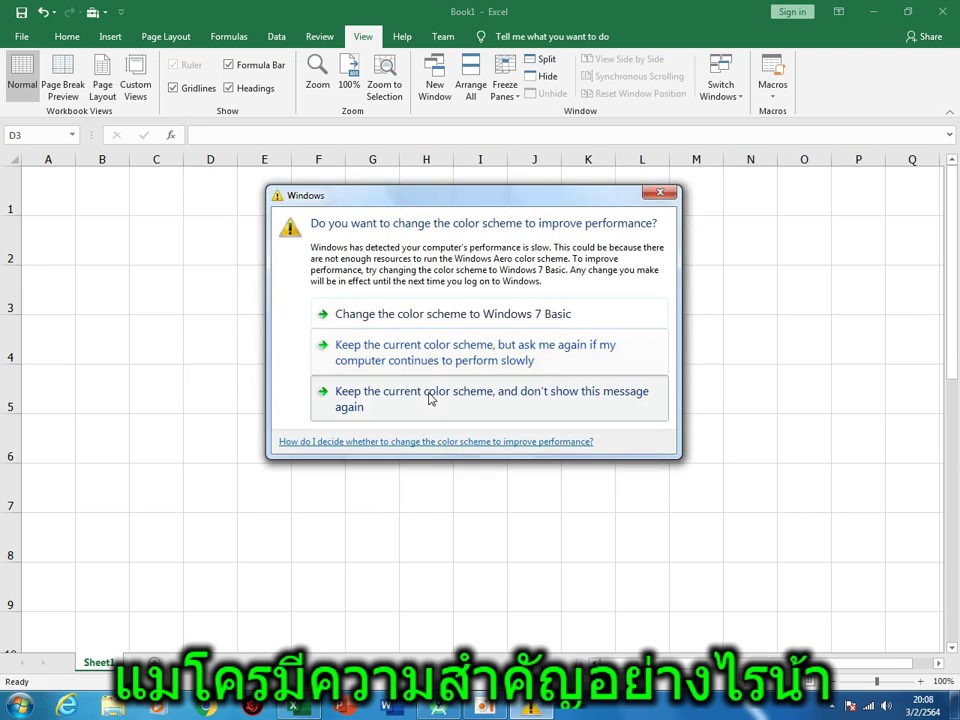
{"action": "left_click", "coordinate": [431, 396]}
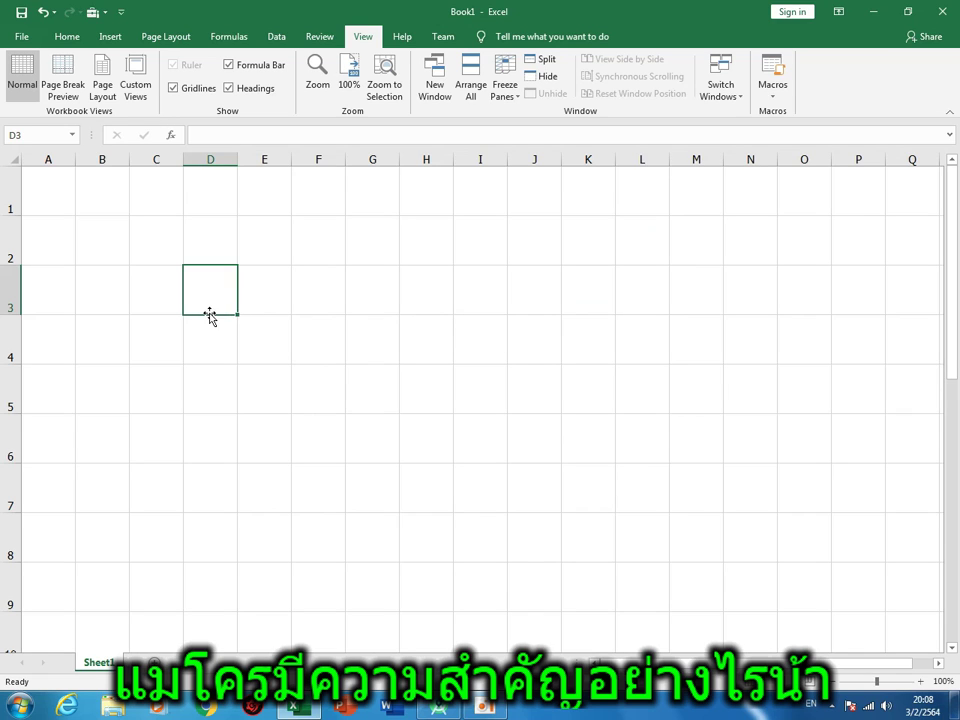
Step: Click around cells of the empty sheet, ending on D5
{"action": "left_click", "coordinate": [163, 301]}
{"action": "left_click", "coordinate": [418, 289]}
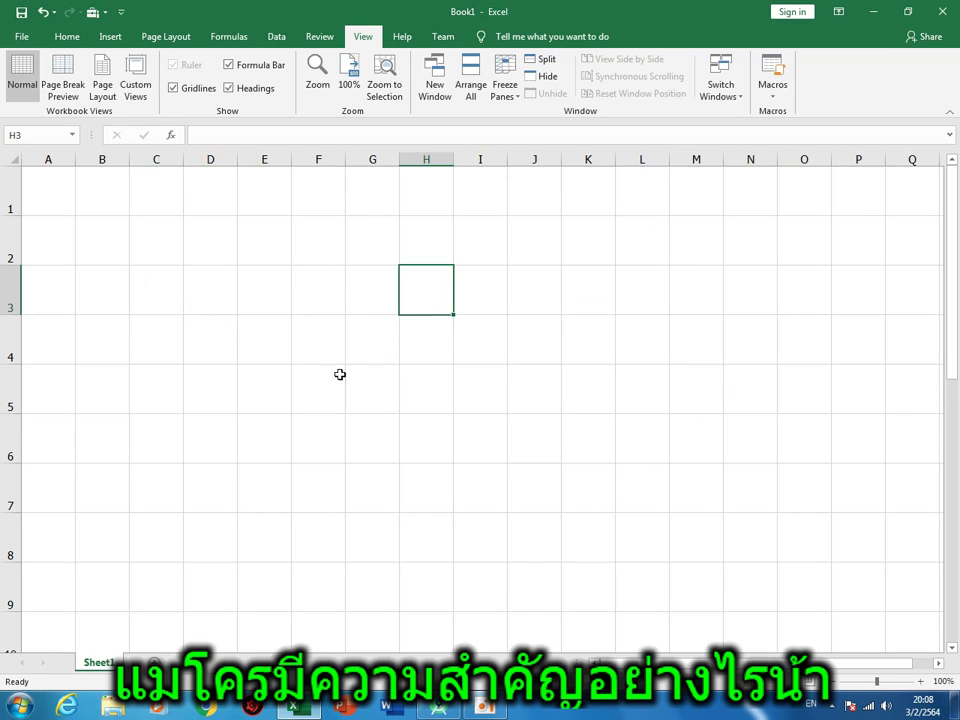
{"action": "left_click", "coordinate": [210, 341]}
{"action": "left_click", "coordinate": [423, 345]}
{"action": "left_click", "coordinate": [845, 388]}
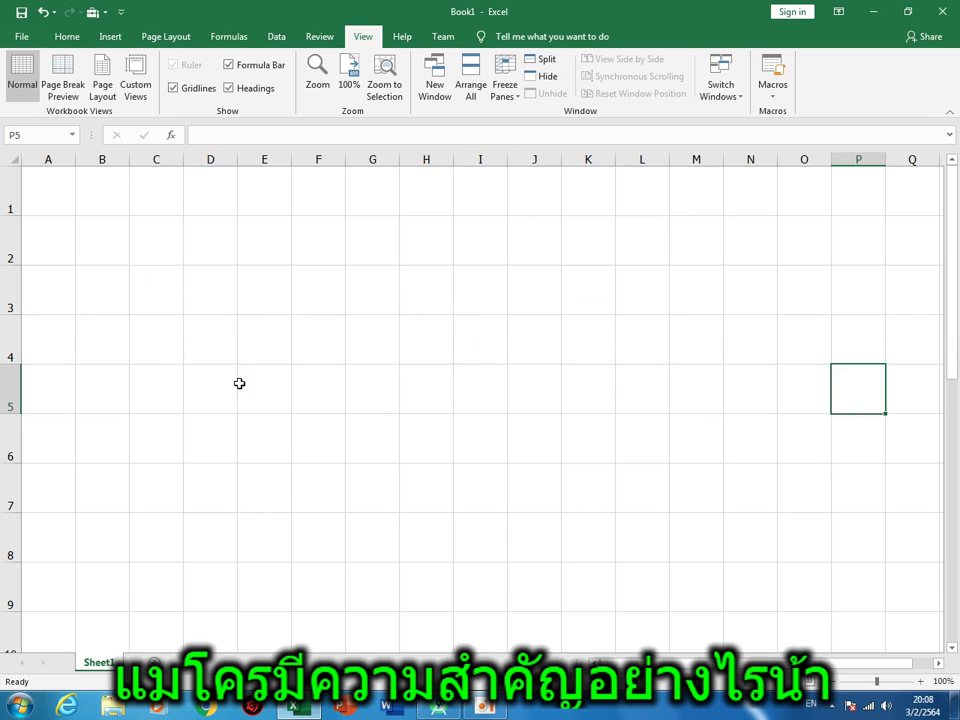
{"action": "left_click", "coordinate": [215, 388]}
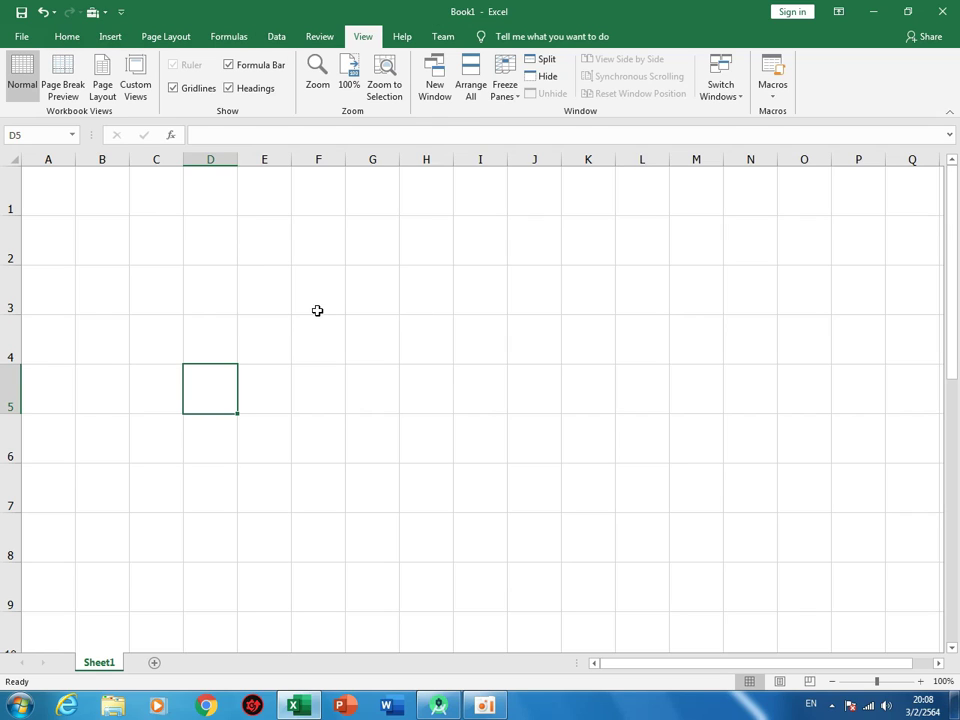
Step: Check that View Macros lists nothing, then open Record Macro with default name Macro1
{"action": "left_click", "coordinate": [288, 268]}
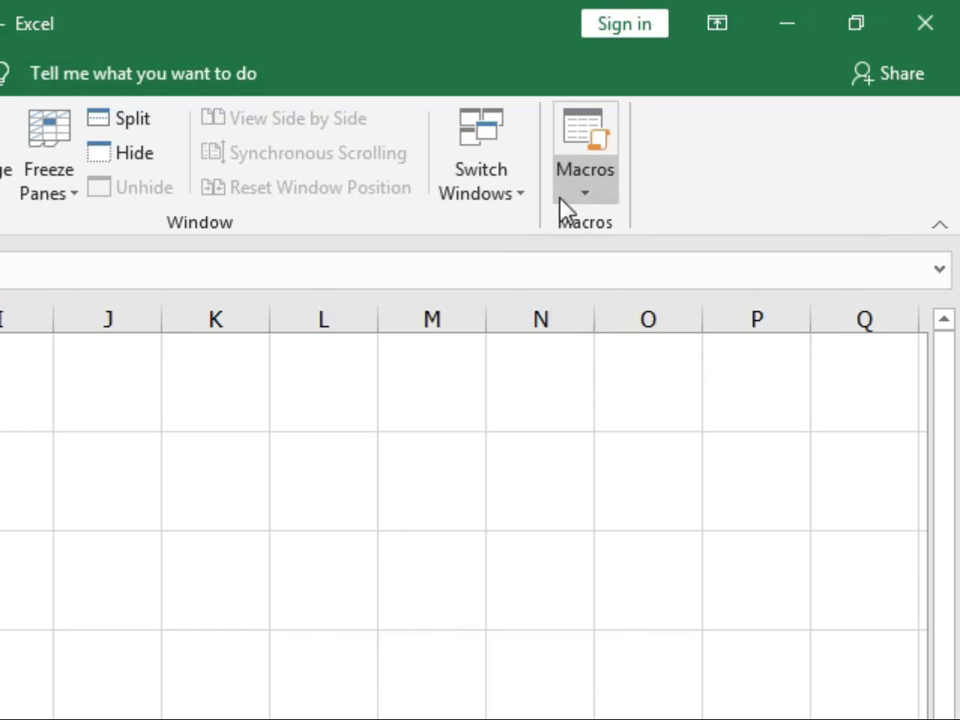
{"action": "left_click", "coordinate": [584, 186]}
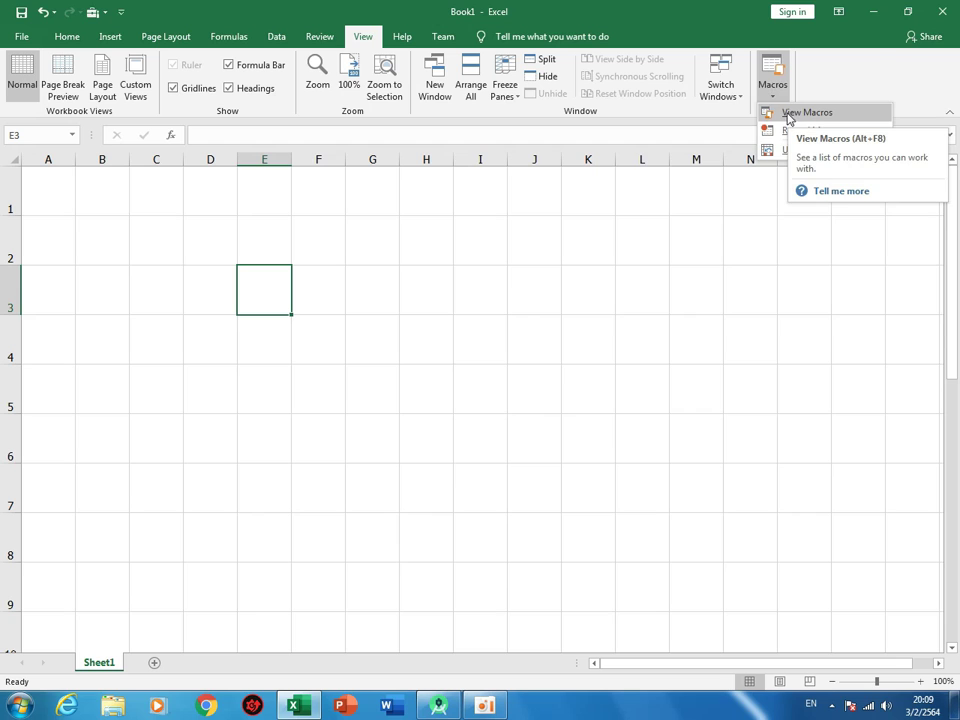
{"action": "left_click", "coordinate": [790, 116]}
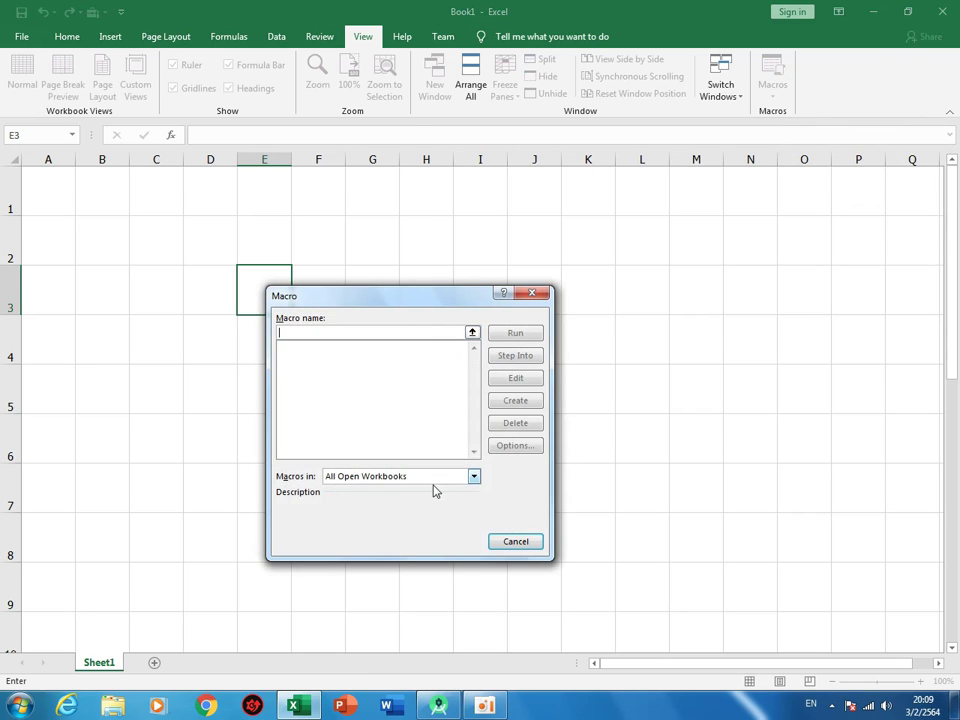
{"action": "left_click", "coordinate": [514, 541]}
{"action": "left_click", "coordinate": [771, 96]}
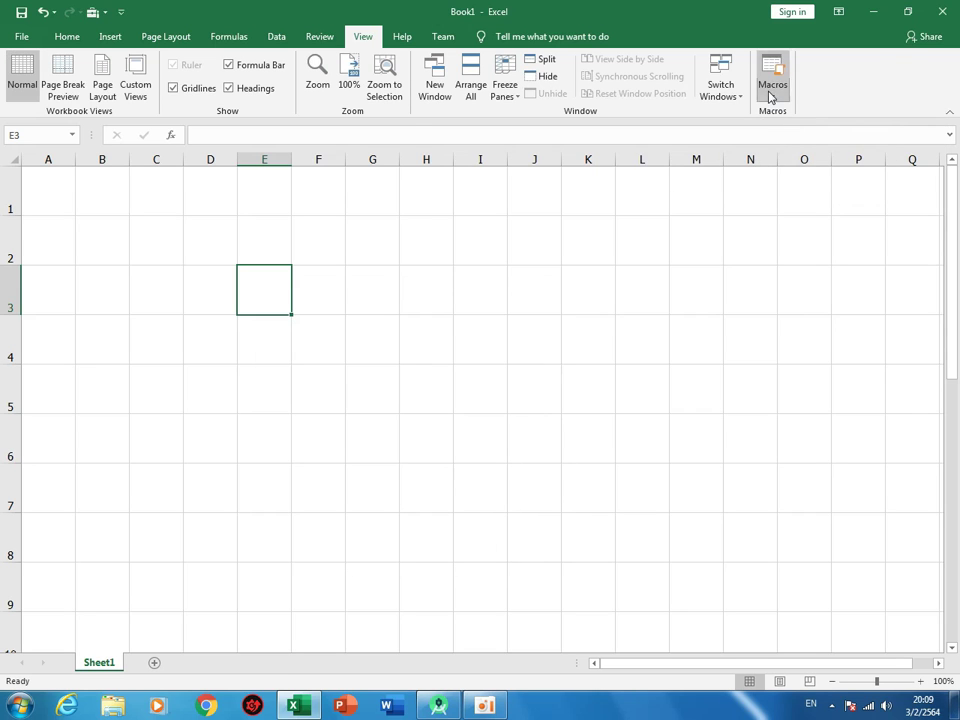
{"action": "left_click", "coordinate": [798, 134]}
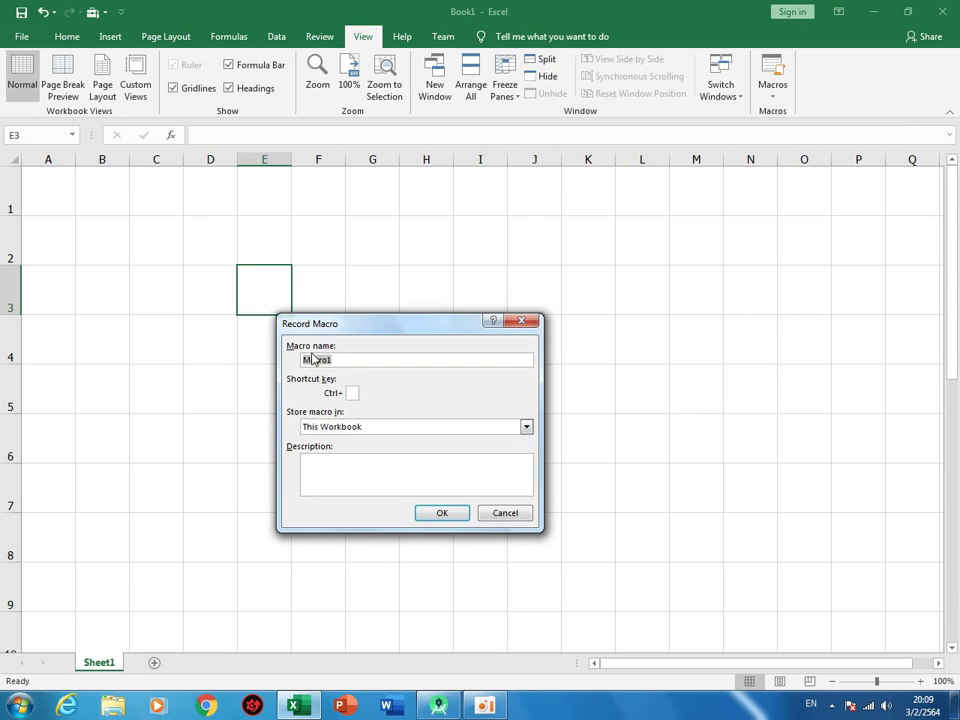
Step: Delete the name Macro1 and accept it blank, then drag the invalid-name warning aside
{"action": "left_click", "coordinate": [355, 360]}
{"action": "double_click", "coordinate": [355, 360]}
{"action": "key", "text": "BackSpace"}
{"action": "key", "text": "Tab"}
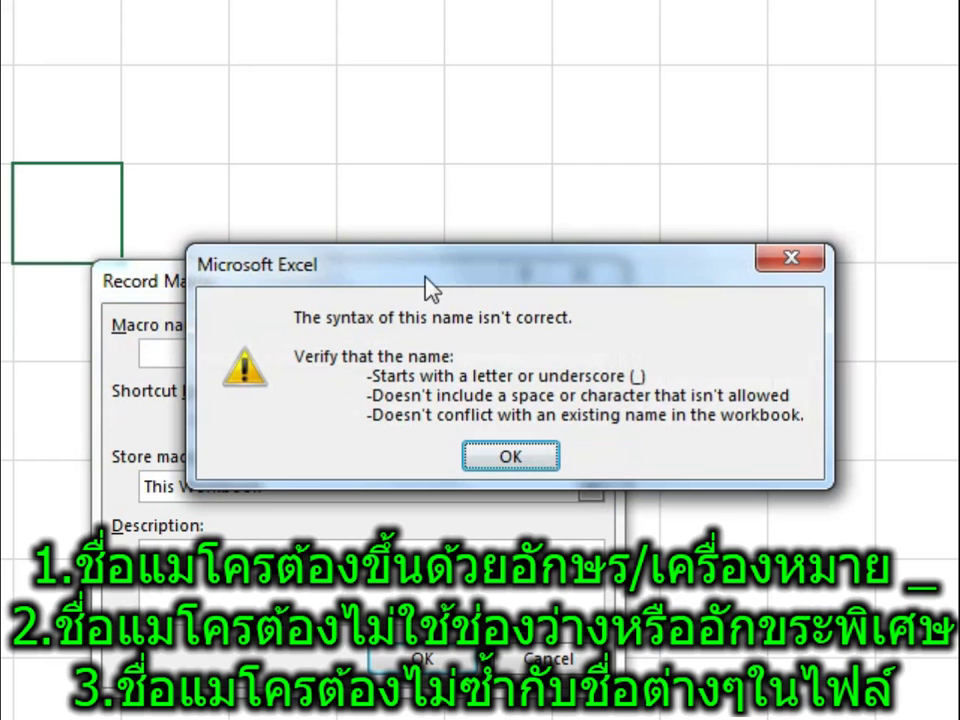
{"action": "left_click_drag", "start_coordinate": [430, 288], "coordinate": [363, 71]}
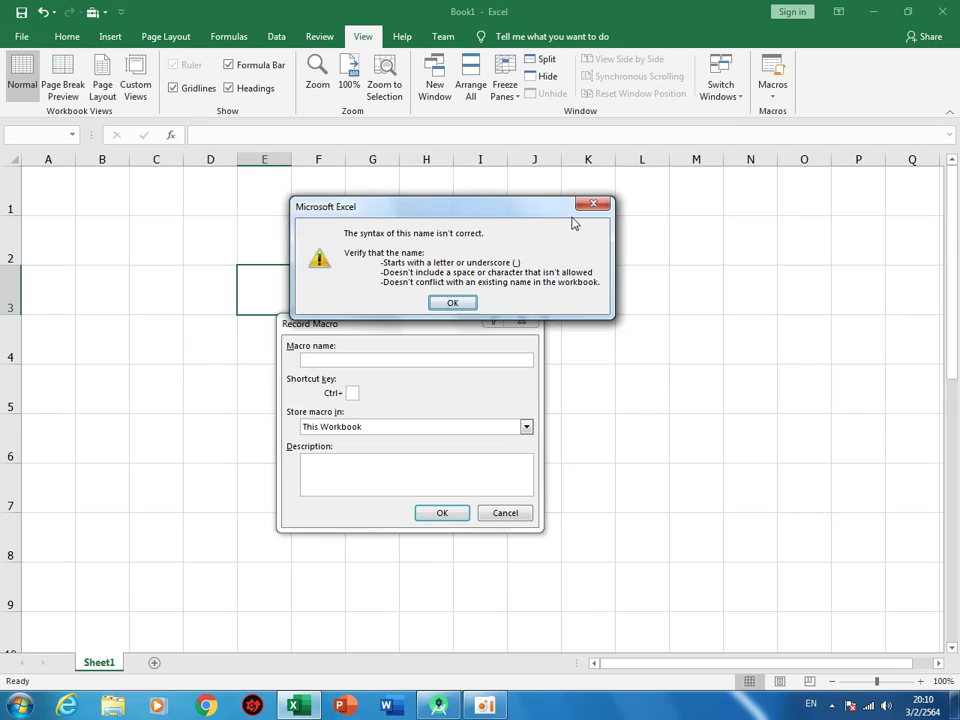
Step: Enter macro name 'njsois' with shortcut 2 and dismiss the shortcut-must-be-a-letter alert
{"action": "left_click", "coordinate": [581, 209]}
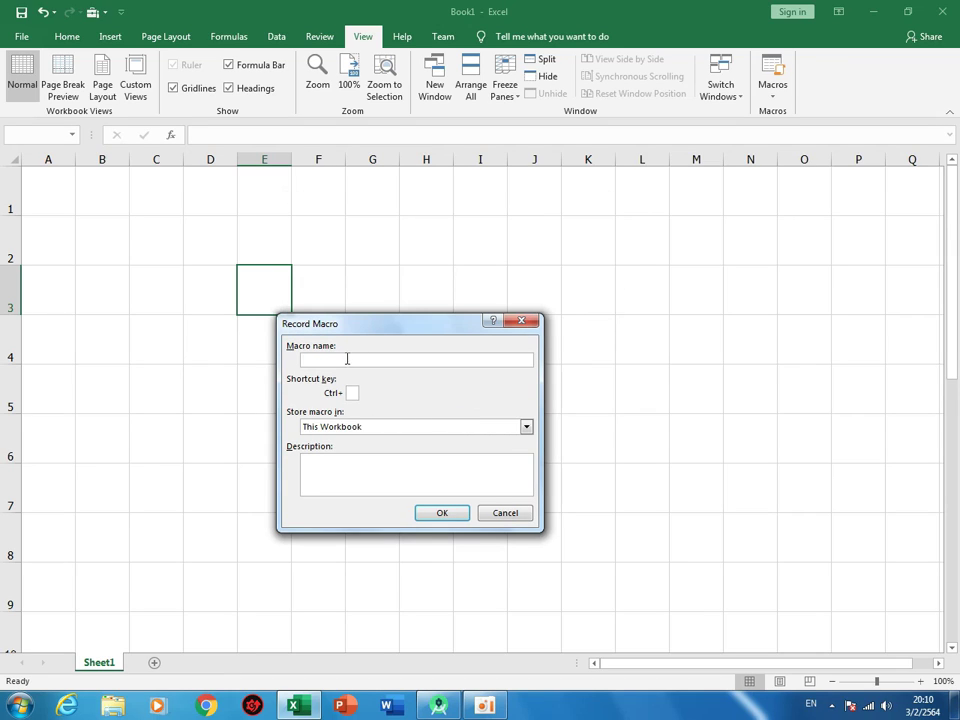
{"action": "type", "text": "njsois"}
{"action": "type", "text": "2"}
{"action": "left_click", "coordinate": [428, 514]}
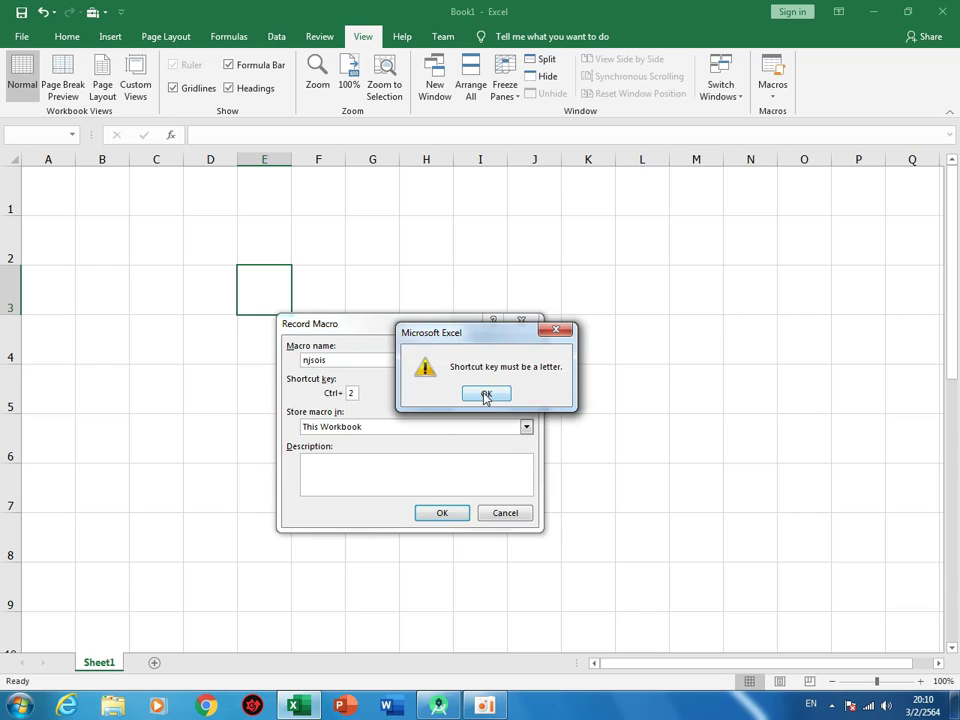
{"action": "left_click", "coordinate": [486, 395]}
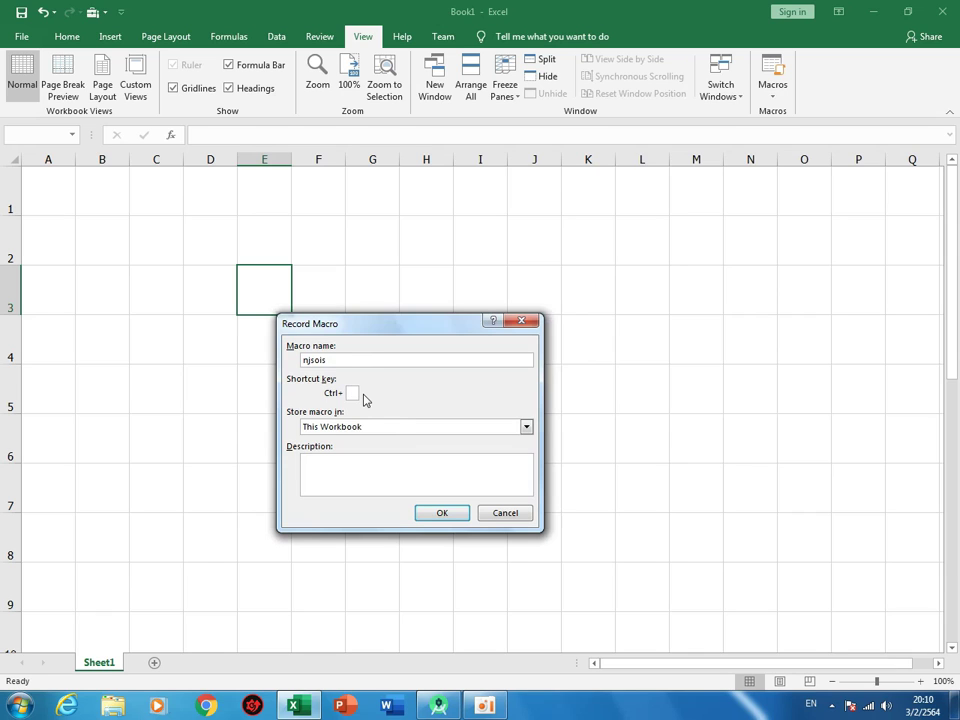
Step: Cancel Record Macro and reopen the still-empty list of macros
{"action": "left_click", "coordinate": [520, 321]}
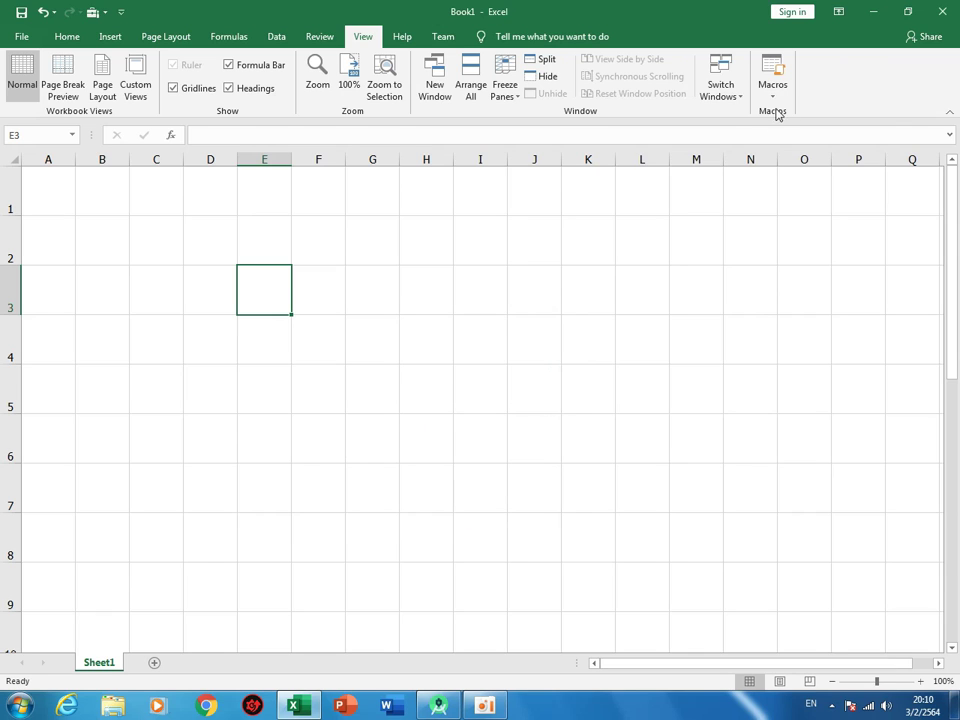
{"action": "left_click", "coordinate": [773, 88]}
{"action": "left_click", "coordinate": [779, 113]}
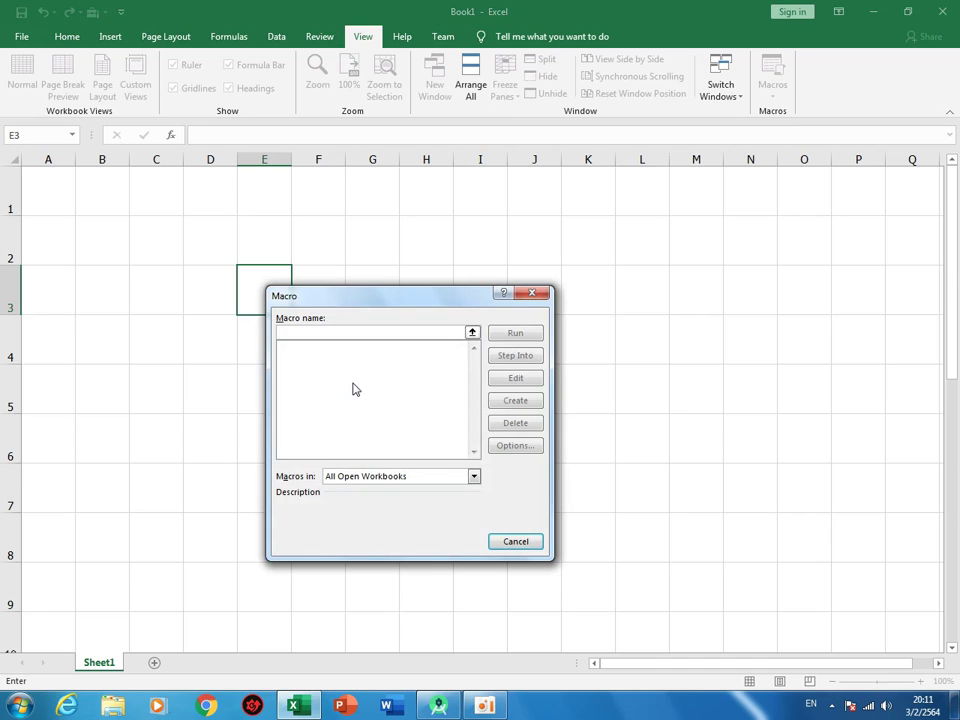
Step: Reopen Record Macro, review the Store macro in choices, keep This Workbook, and cancel
{"action": "left_click", "coordinate": [531, 293]}
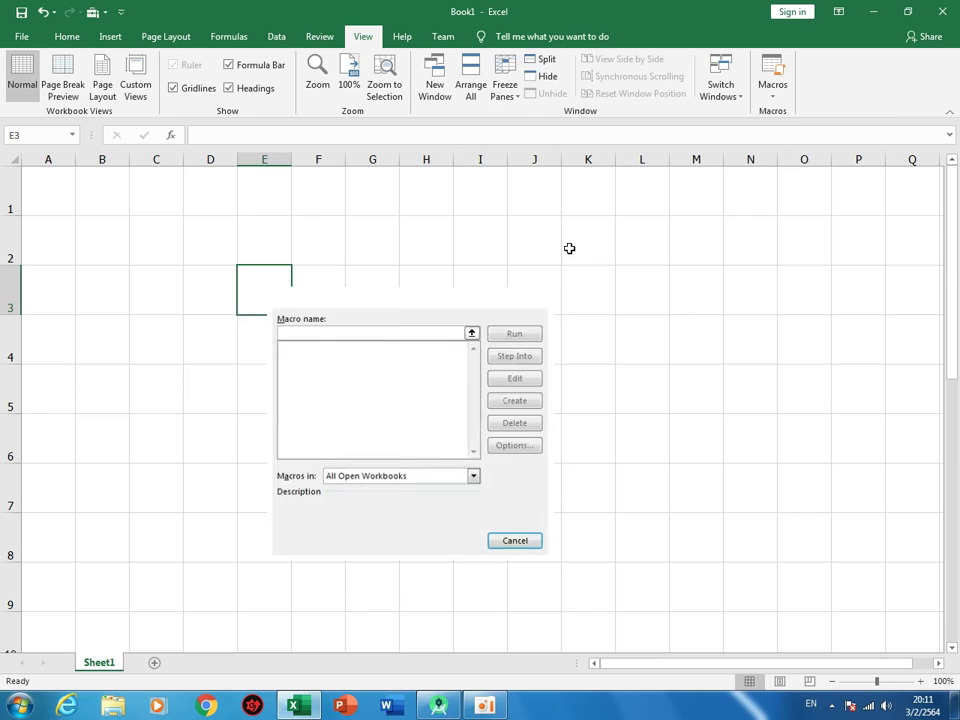
{"action": "left_click", "coordinate": [773, 95]}
{"action": "left_click", "coordinate": [784, 128]}
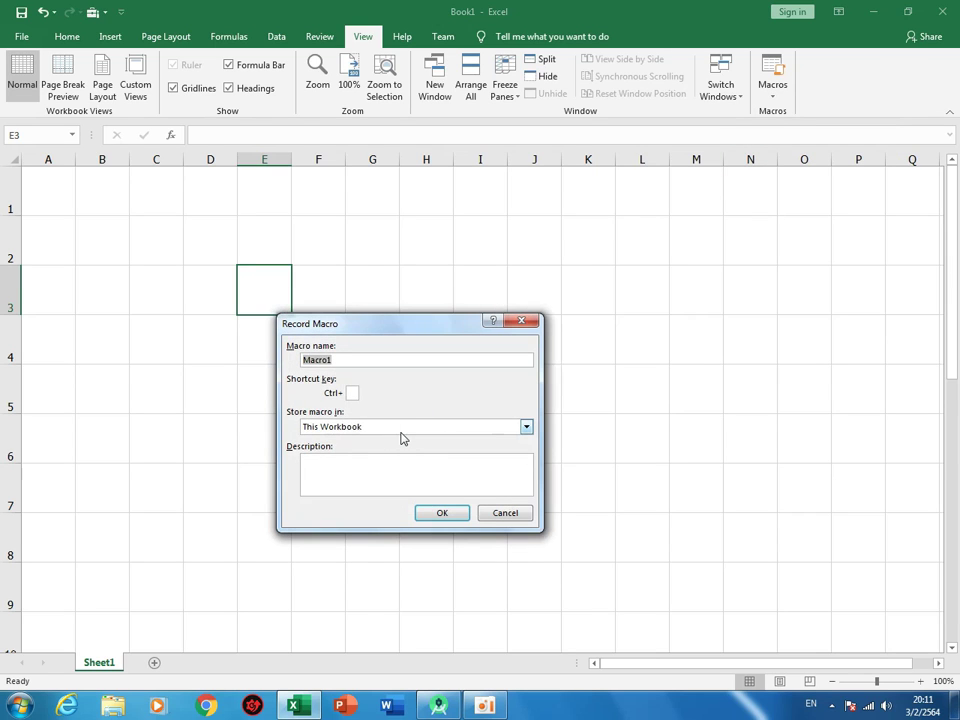
{"action": "left_click", "coordinate": [403, 430]}
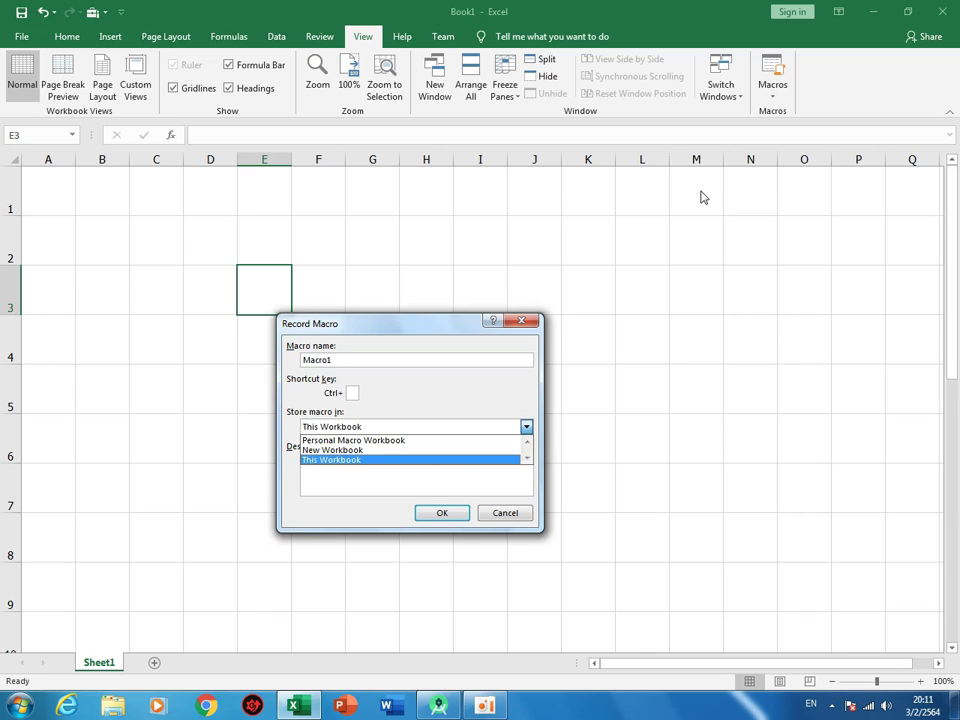
{"action": "left_click", "coordinate": [526, 426]}
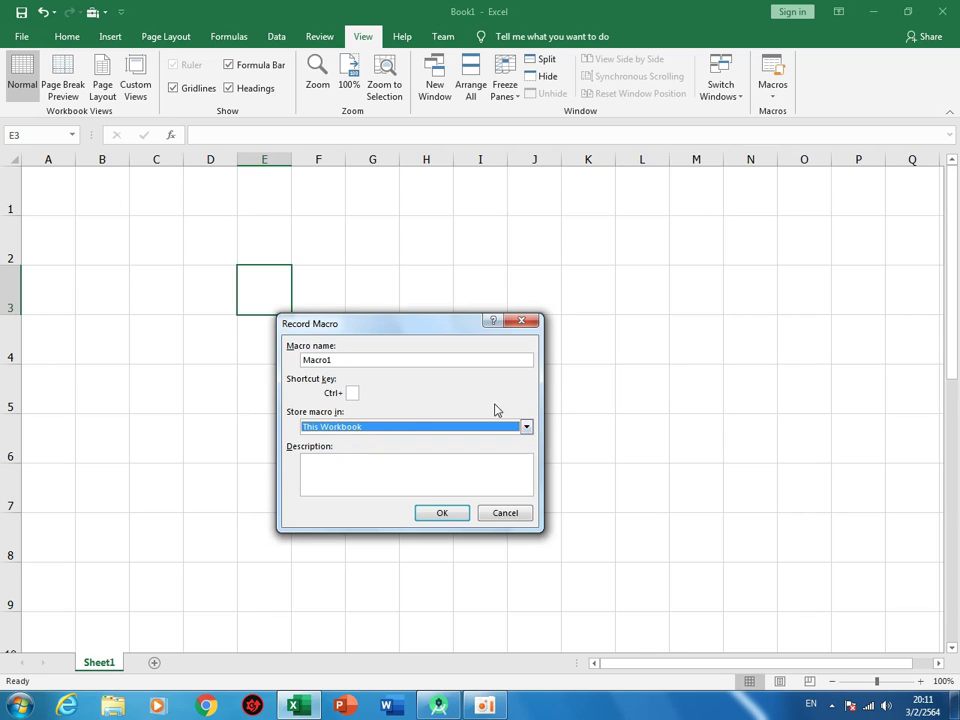
{"action": "left_click", "coordinate": [391, 460]}
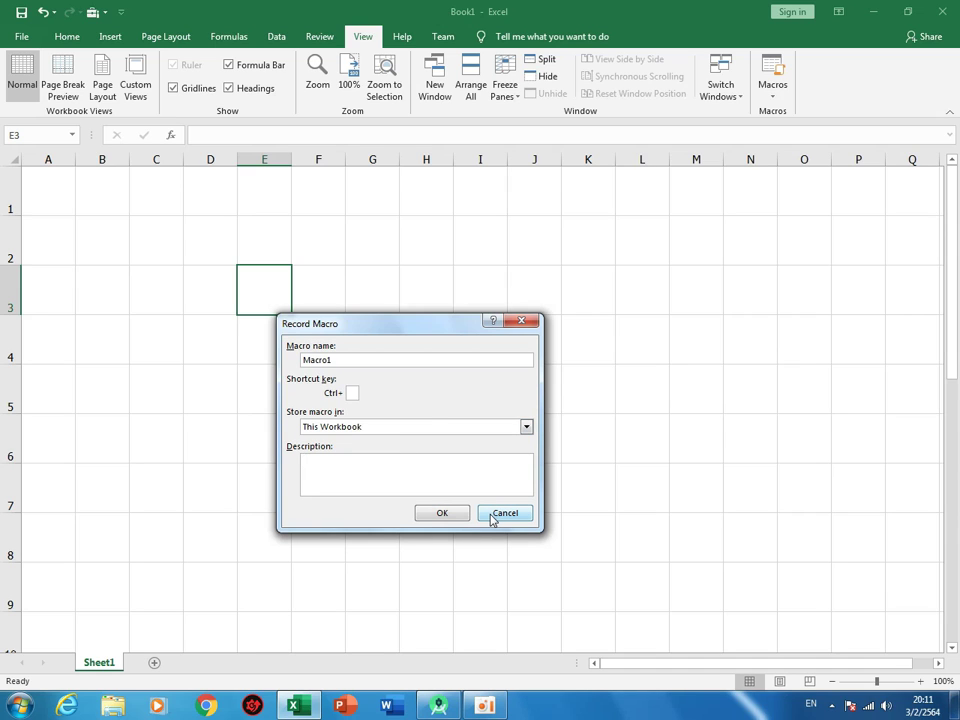
{"action": "left_click", "coordinate": [491, 516]}
{"action": "left_click", "coordinate": [484, 321]}
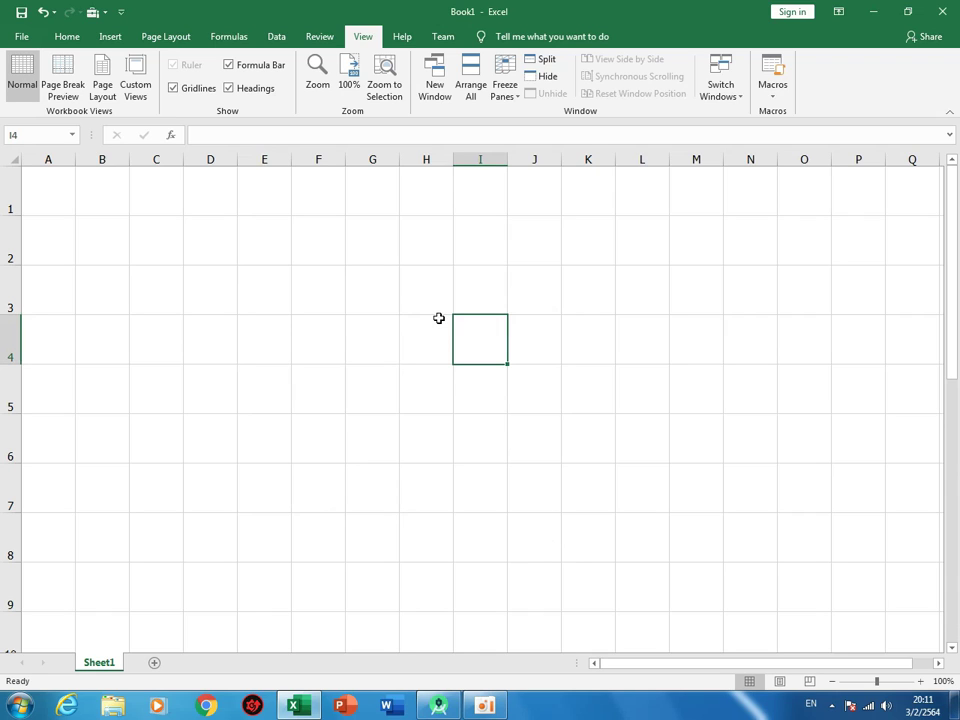
Step: Merge and centre cells B2:I2 into one wide cell
{"action": "left_click", "coordinate": [405, 311]}
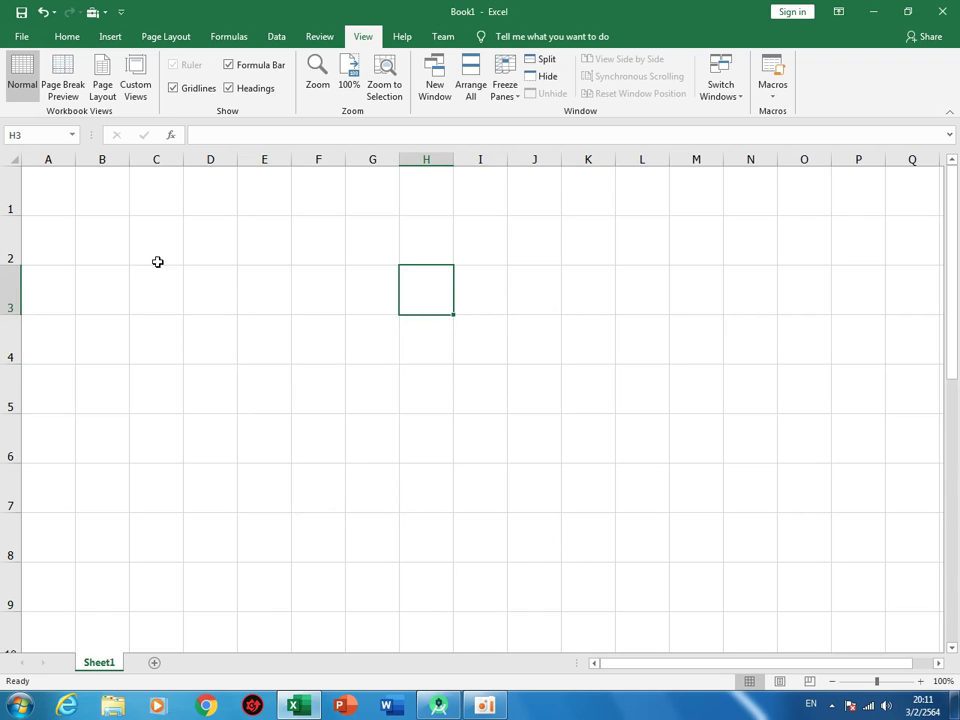
{"action": "left_click_drag", "start_coordinate": [109, 236], "coordinate": [478, 229]}
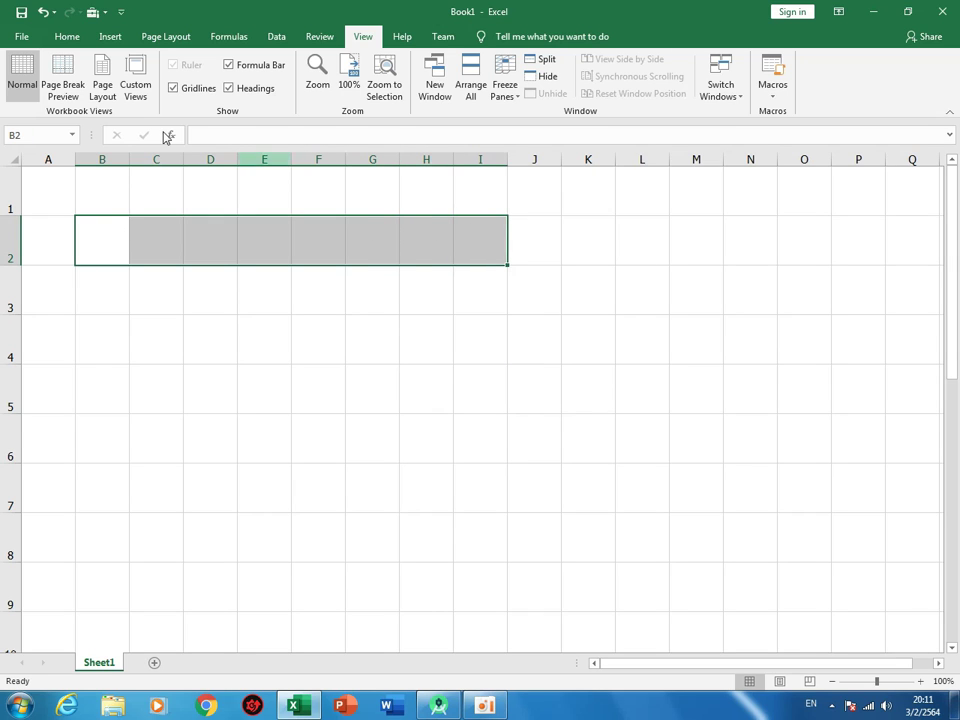
{"action": "left_click", "coordinate": [68, 37]}
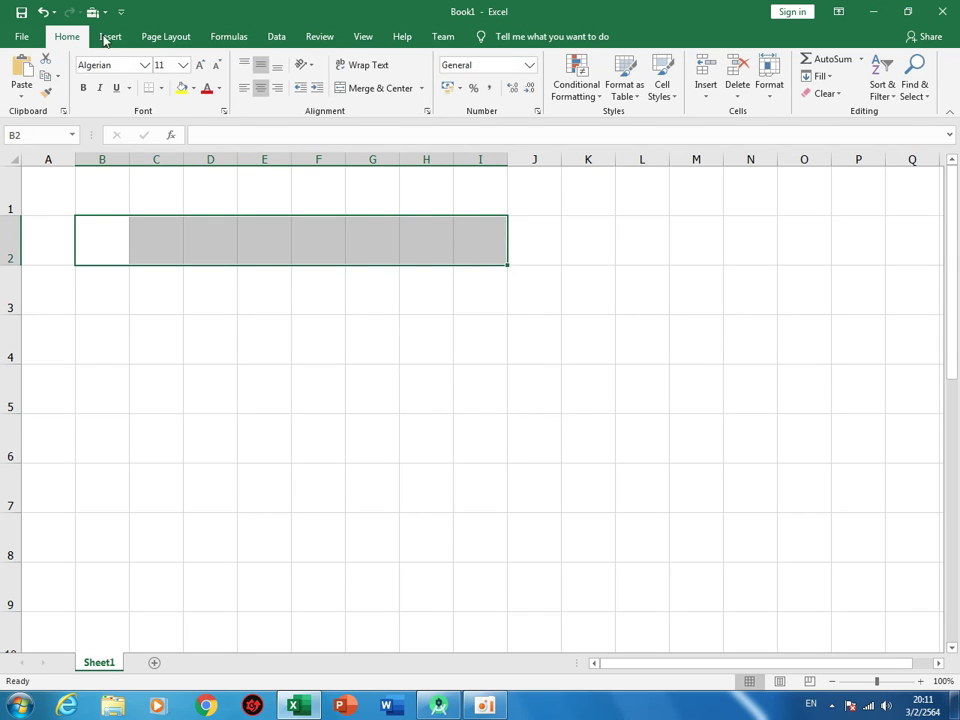
{"action": "left_click", "coordinate": [354, 91]}
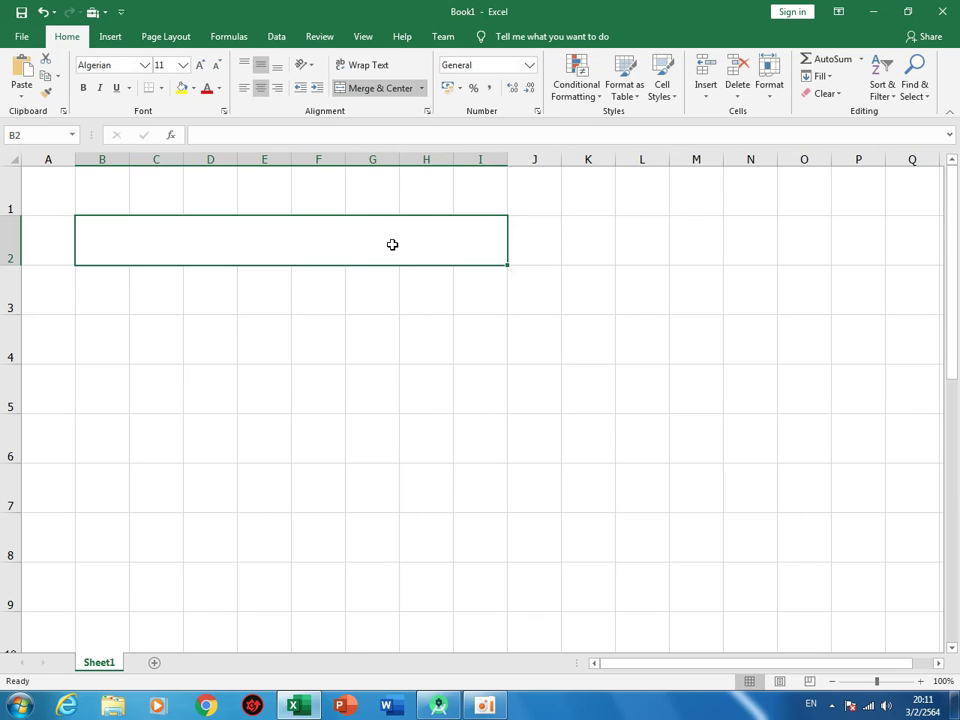
Step: Merge and centre cells B8:I8 and select the merged row-8 cell
{"action": "left_click_drag", "start_coordinate": [105, 539], "coordinate": [480, 540]}
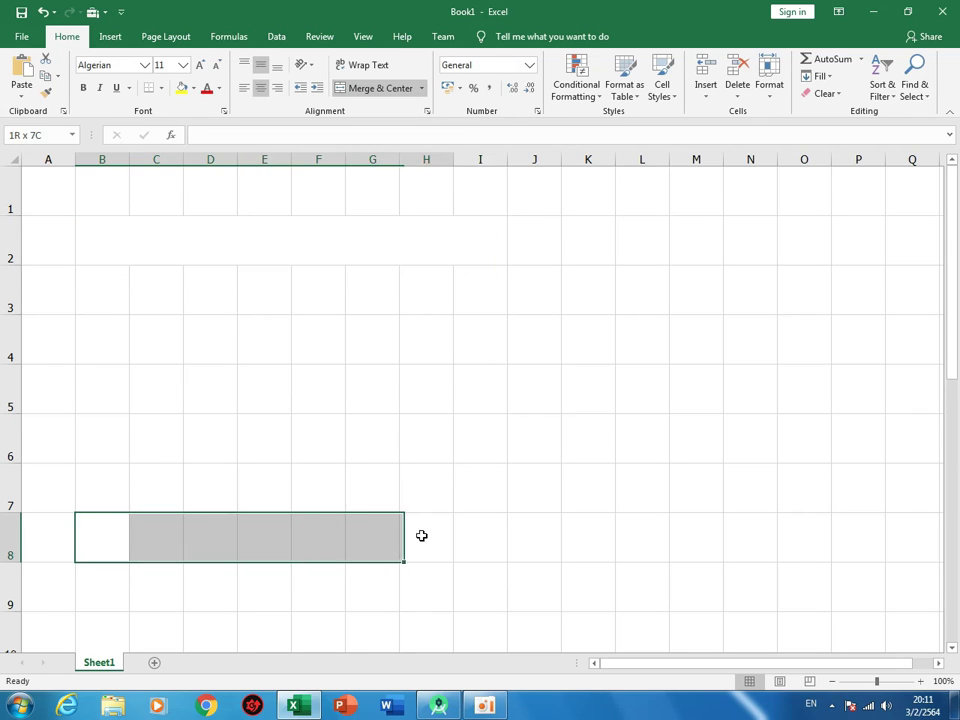
{"action": "left_click", "coordinate": [383, 89]}
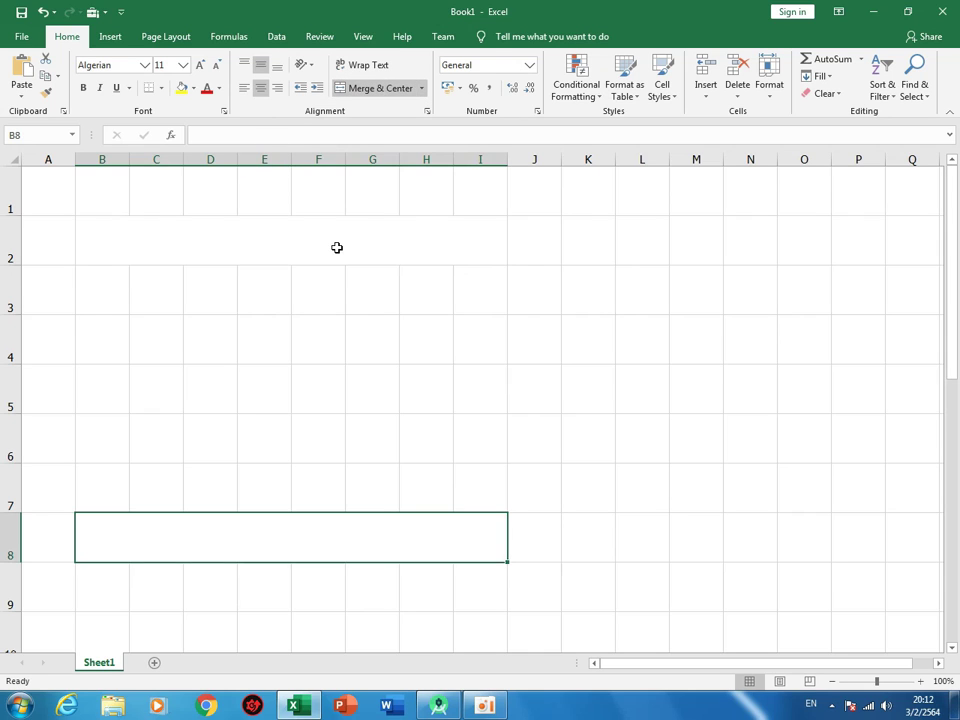
{"action": "left_click", "coordinate": [336, 246]}
{"action": "left_click", "coordinate": [275, 540]}
Step: Enter =MIN(B2+1,100) in merged cell B8, which shows 1
{"action": "type", "text": "=if("}
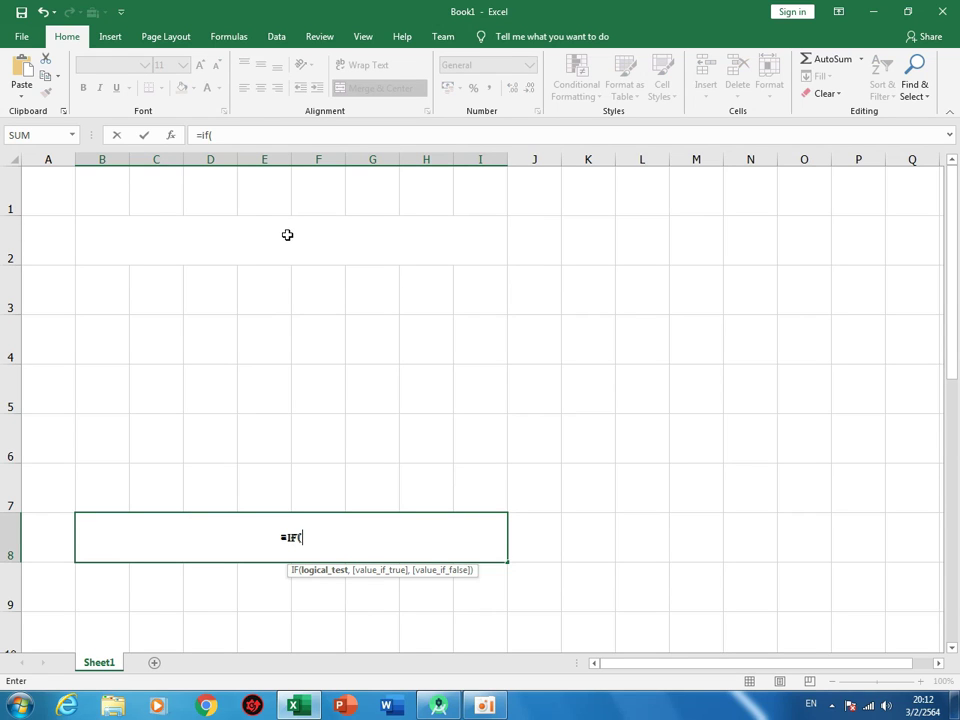
{"action": "key", "text": "BackSpace"}
{"action": "key", "text": "BackSpace"}
{"action": "key", "text": "BackSpace"}
{"action": "type", "text": "ma"}
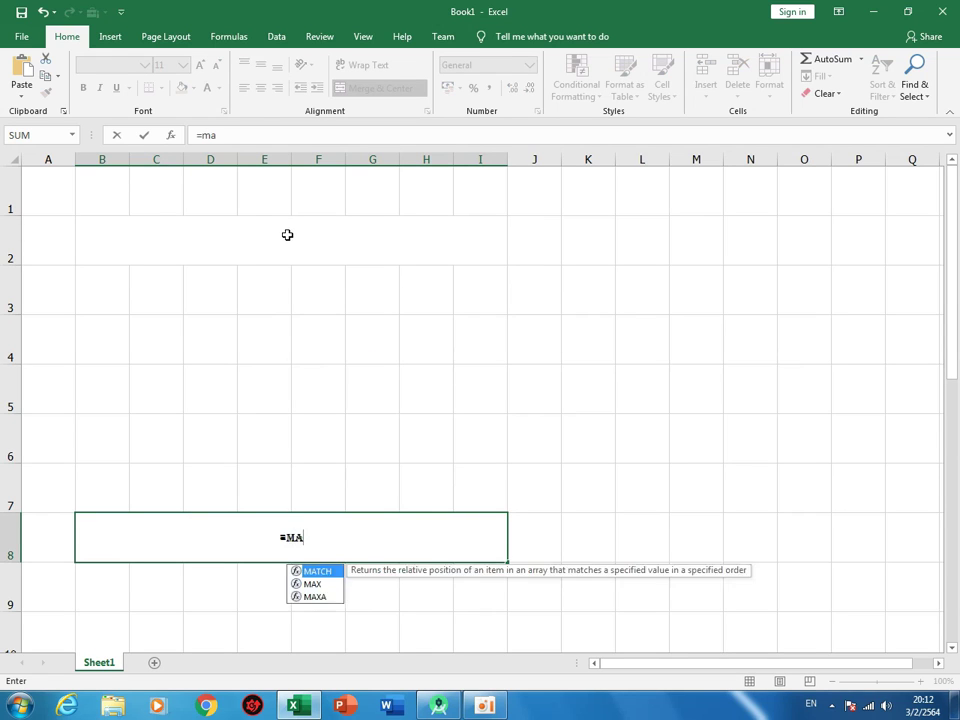
{"action": "type", "text": "x"}
{"action": "key", "text": "BackSpace"}
{"action": "key", "text": "BackSpace"}
{"action": "type", "text": "in"}
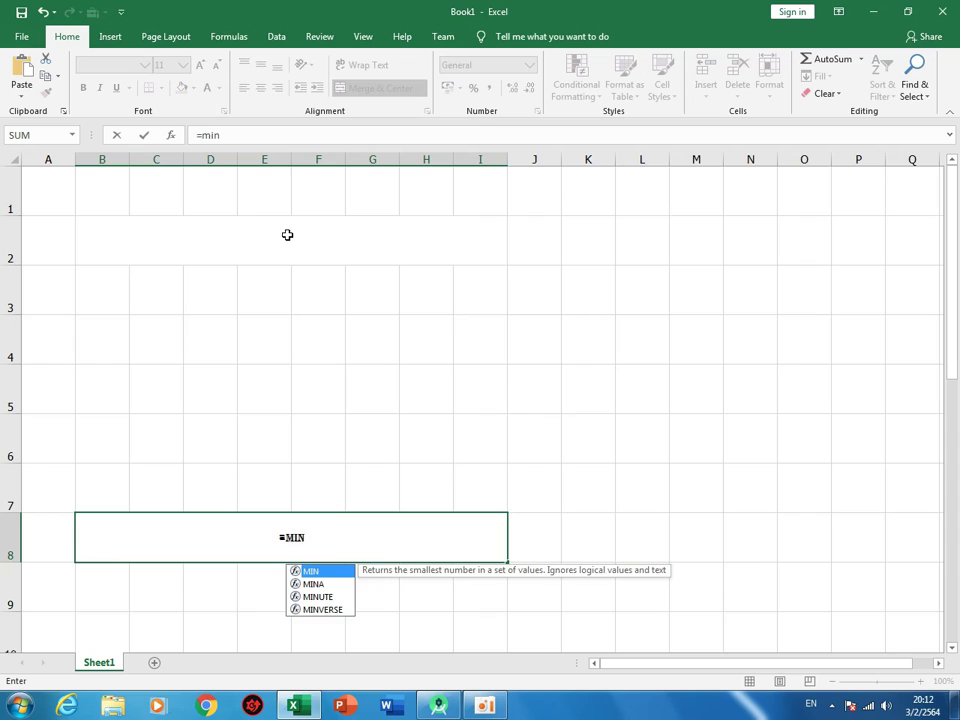
{"action": "type", "text": "("}
{"action": "left_click", "coordinate": [287, 234]}
{"action": "type", "text": "+1"}
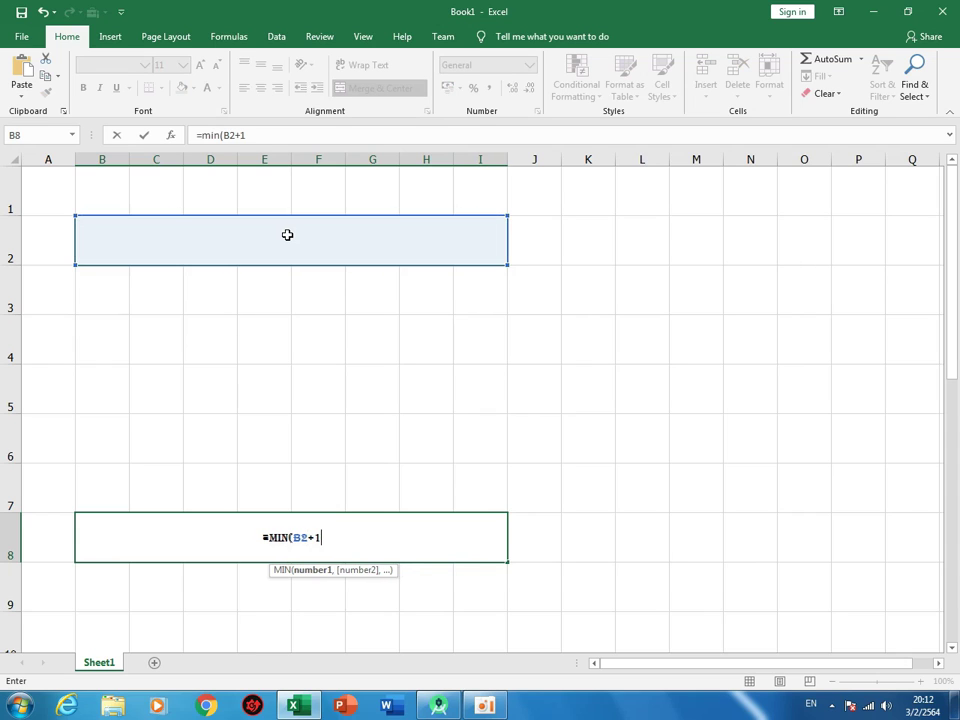
{"action": "type", "text": ",100"}
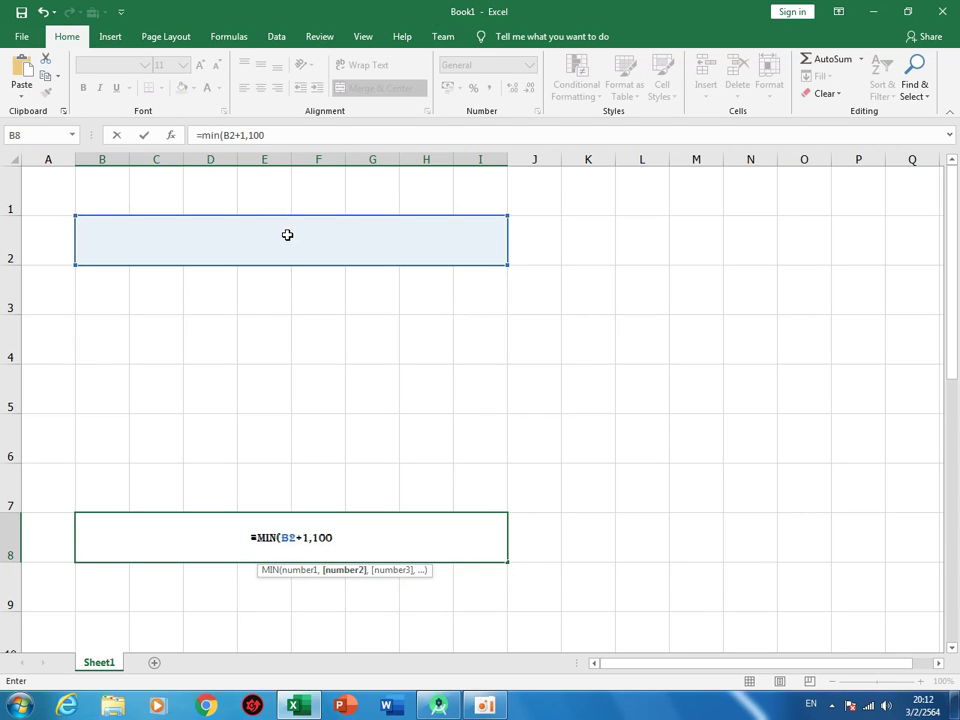
{"action": "type", "text": ")"}
{"action": "key", "text": "Return"}
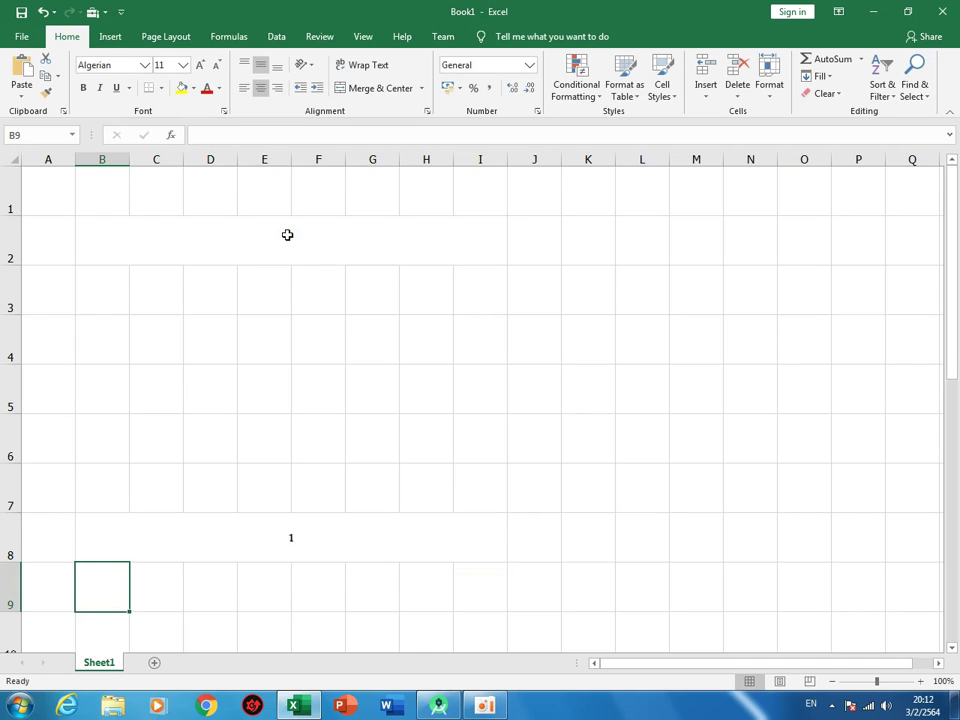
Step: Merge and centre B9:I9 and enter 0 in it
{"action": "left_click_drag", "start_coordinate": [101, 578], "coordinate": [479, 597]}
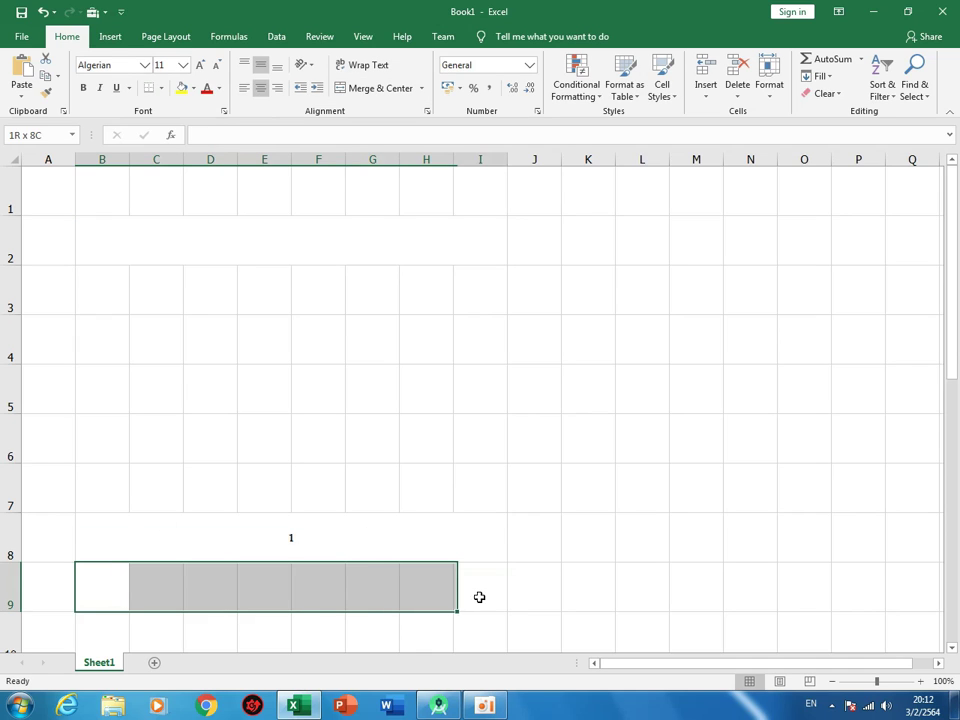
{"action": "left_click", "coordinate": [385, 90]}
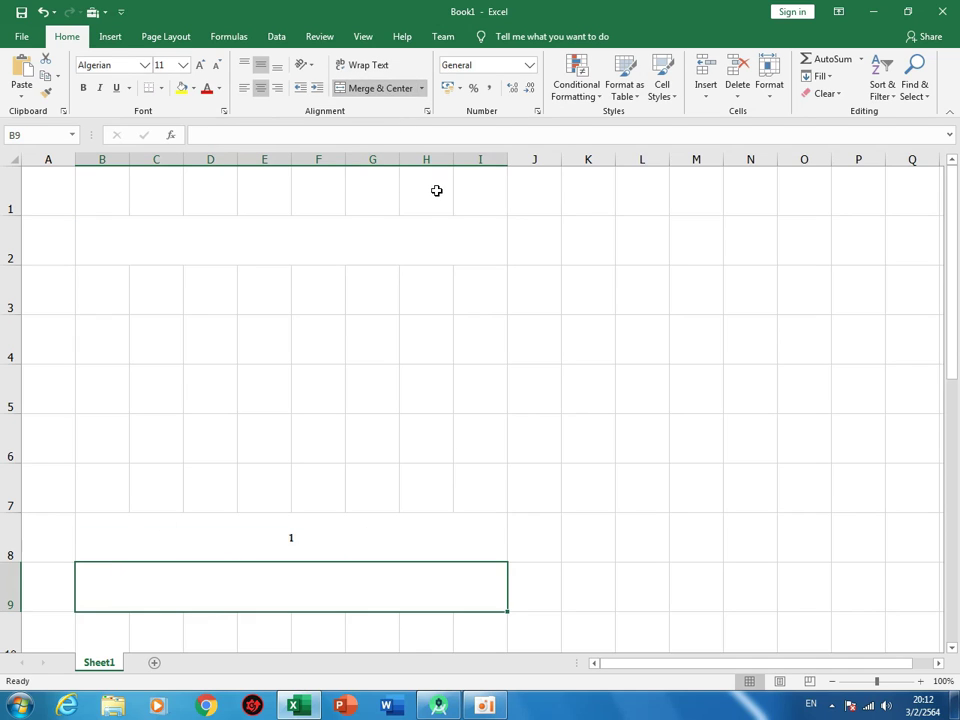
{"action": "type", "text": "0"}
{"action": "key", "text": "Return"}
{"action": "scroll", "coordinate": [416, 343], "scroll_direction": "up", "scroll_amount": 1}
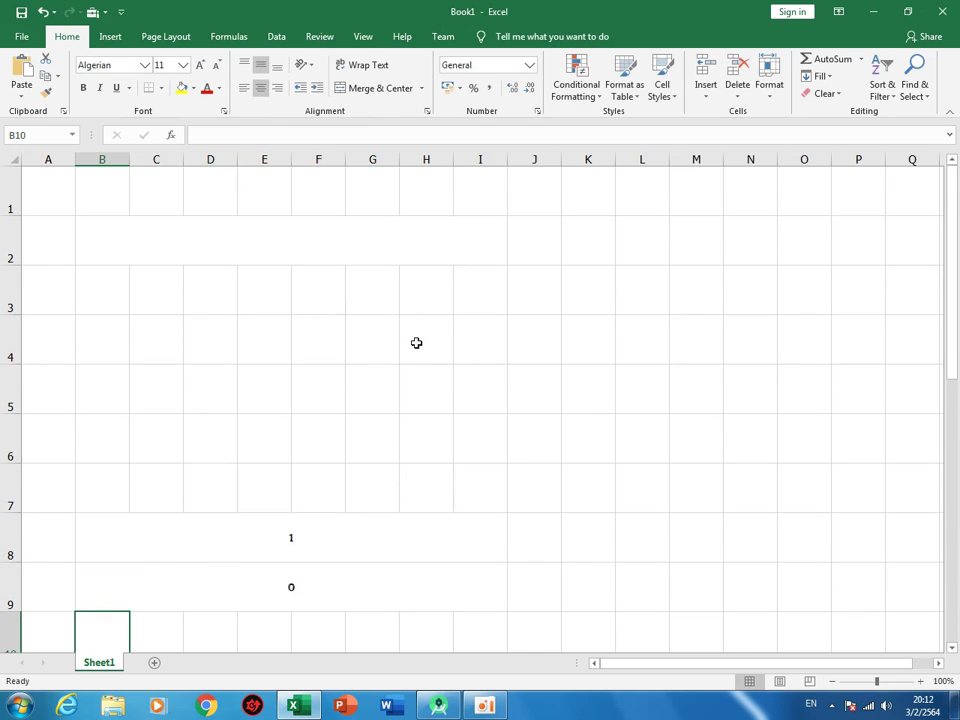
{"action": "right_click", "coordinate": [317, 541]}
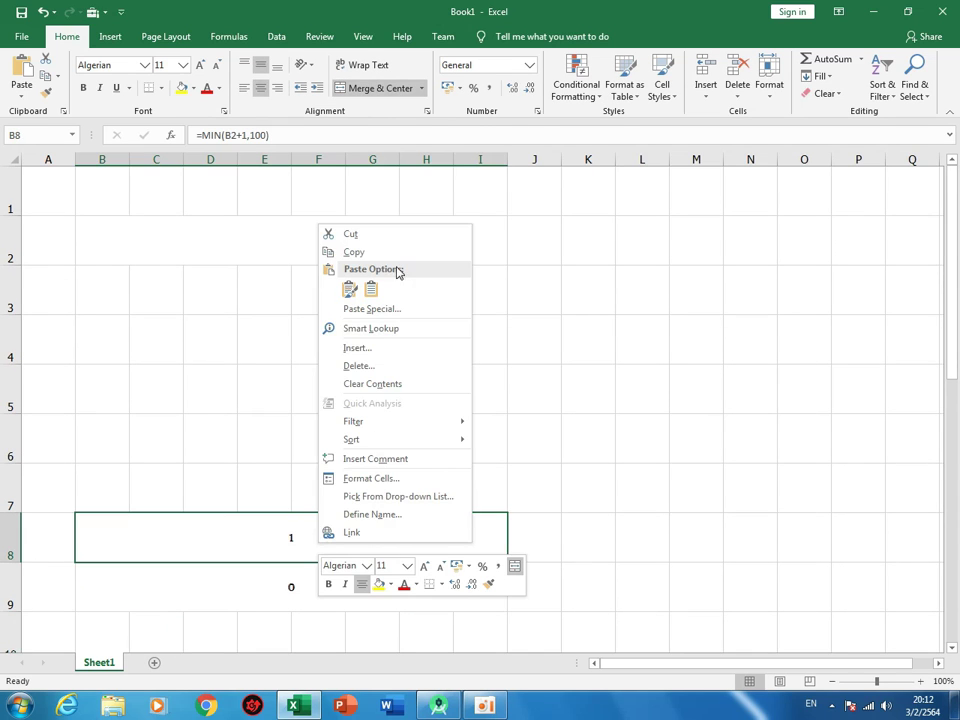
{"action": "left_click", "coordinate": [350, 252]}
{"action": "right_click", "coordinate": [100, 346]}
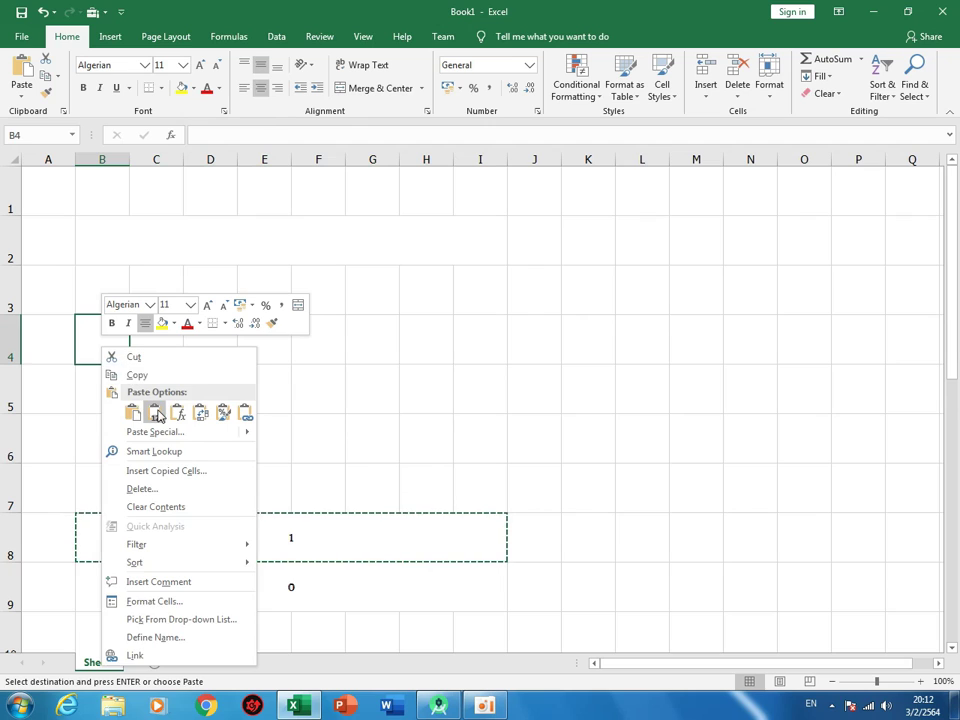
{"action": "left_click", "coordinate": [155, 410]}
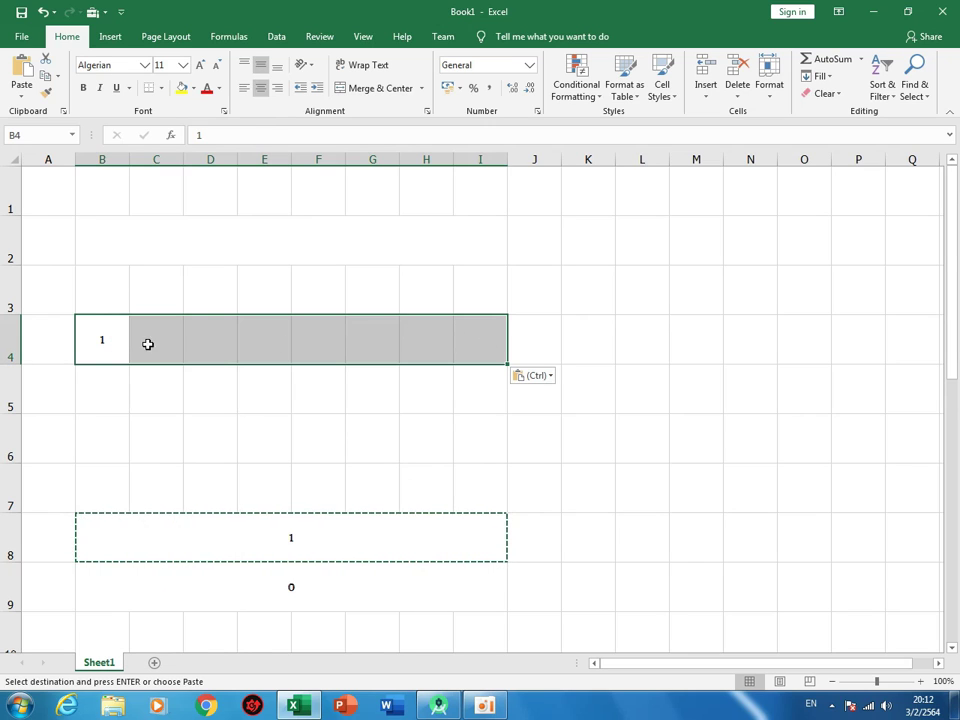
{"action": "left_click", "coordinate": [148, 343]}
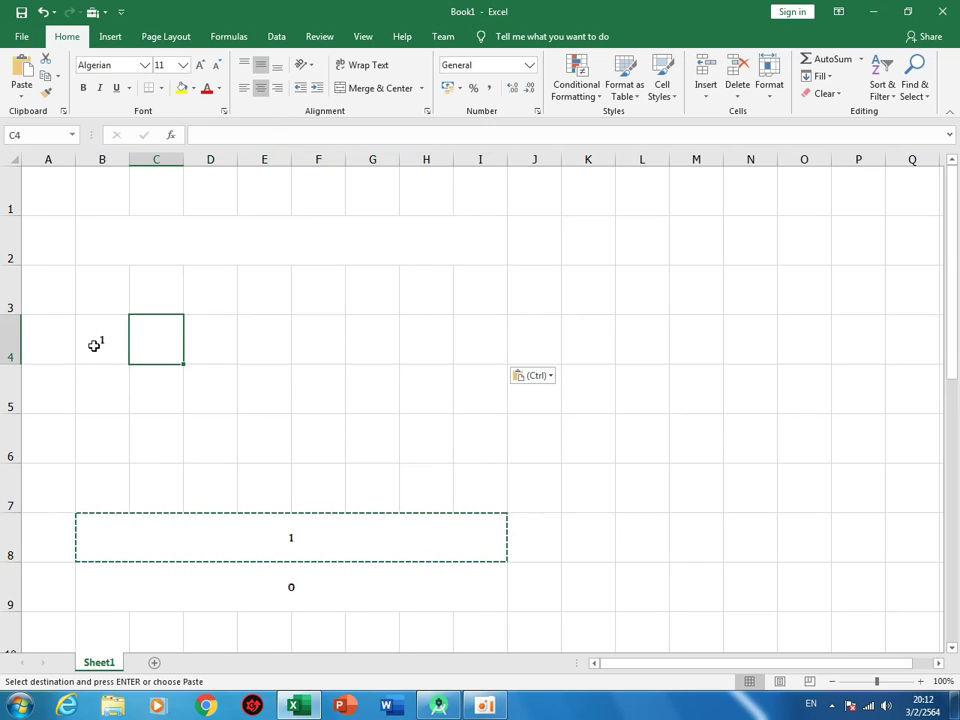
{"action": "key", "text": "ctrl+z"}
{"action": "right_click", "coordinate": [247, 516]}
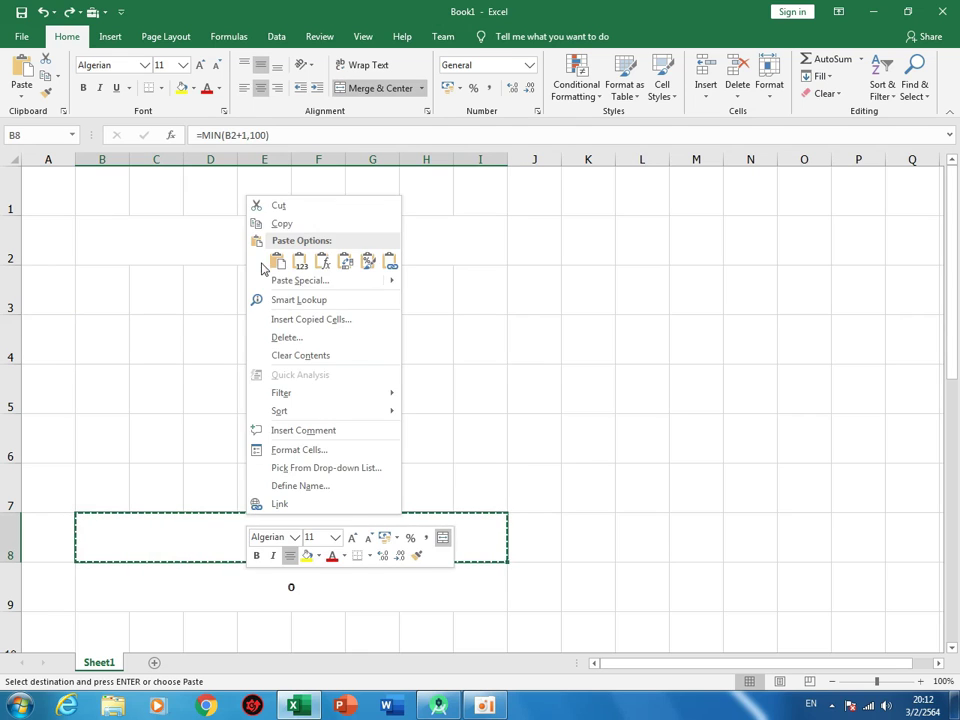
{"action": "left_click", "coordinate": [270, 225]}
{"action": "right_click", "coordinate": [263, 242]}
{"action": "left_click", "coordinate": [314, 304]}
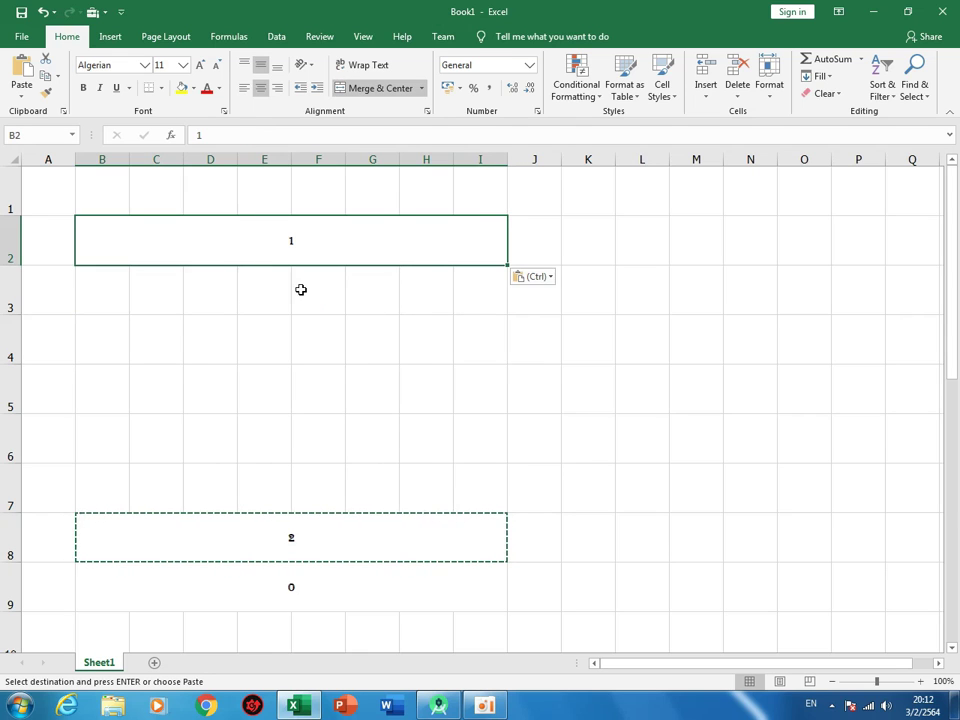
{"action": "right_click", "coordinate": [272, 242]}
{"action": "left_click", "coordinate": [310, 300]}
{"action": "right_click", "coordinate": [259, 238]}
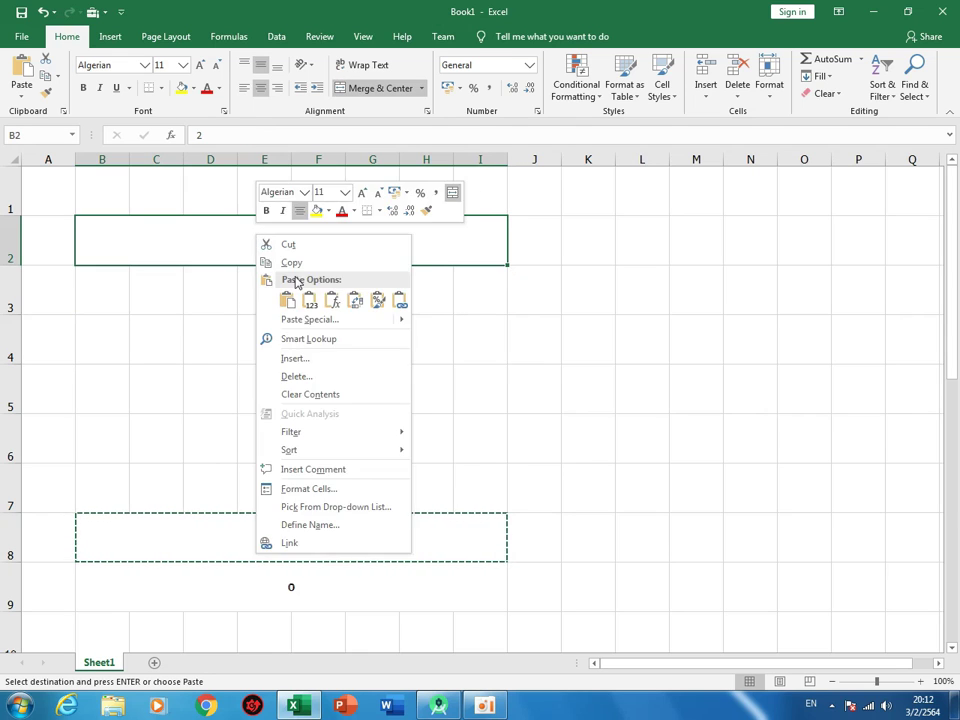
{"action": "left_click", "coordinate": [309, 300]}
{"action": "right_click", "coordinate": [243, 240]}
{"action": "left_click", "coordinate": [293, 303]}
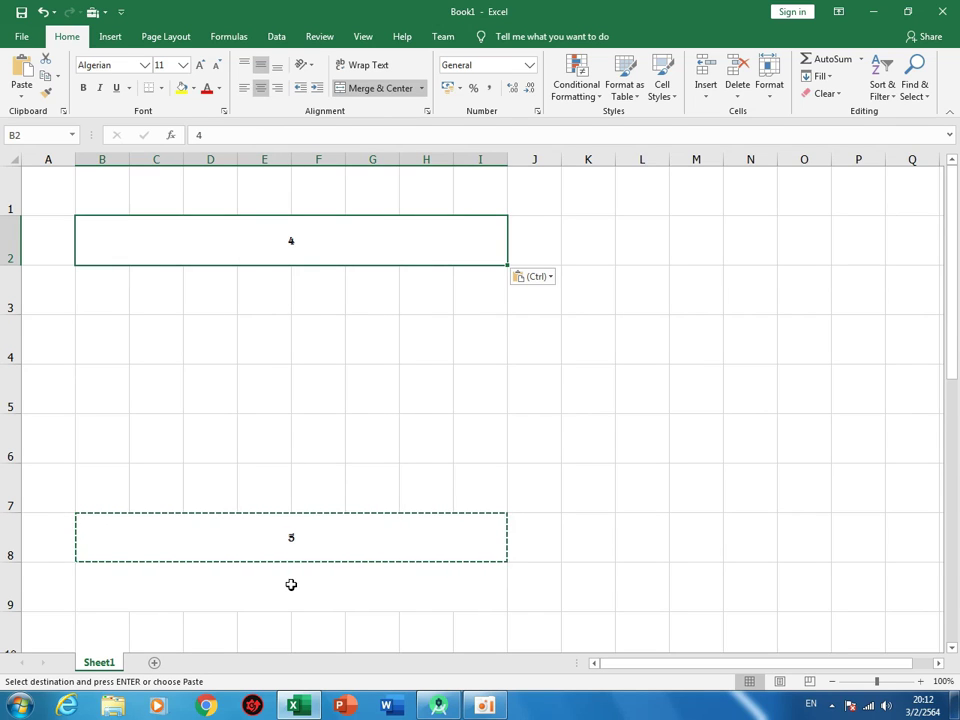
{"action": "left_click", "coordinate": [321, 242]}
{"action": "key", "text": "ctrl+z"}
{"action": "key", "text": "ctrl+z"}
{"action": "key", "text": "ctrl+z"}
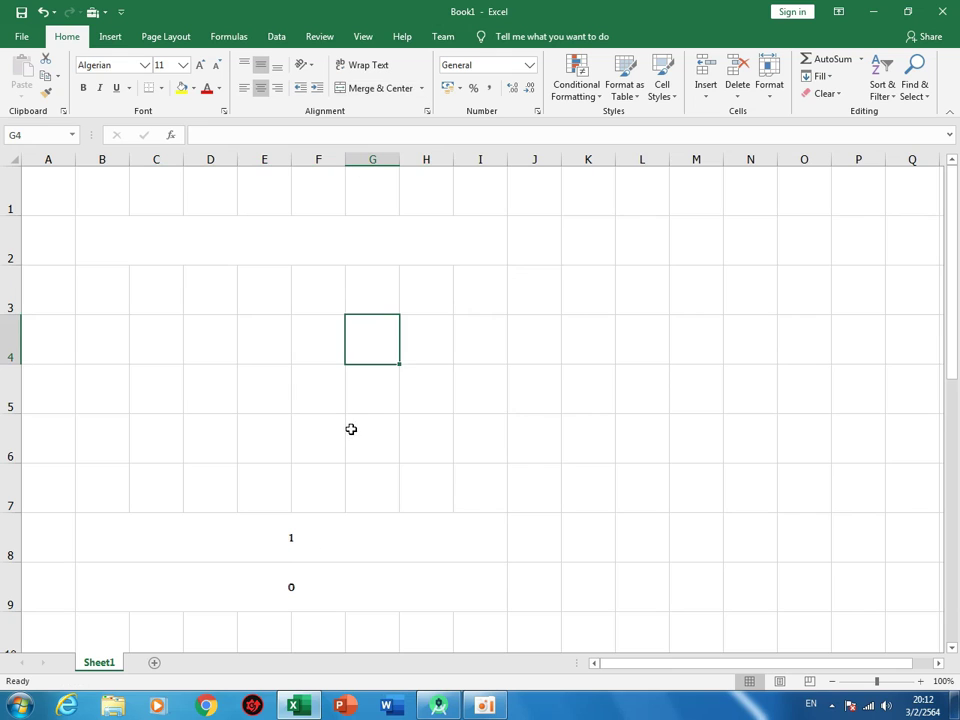
Step: Begin recording a macro named 'addbar', stored in This Workbook
{"action": "left_click", "coordinate": [362, 38]}
{"action": "left_click", "coordinate": [772, 84]}
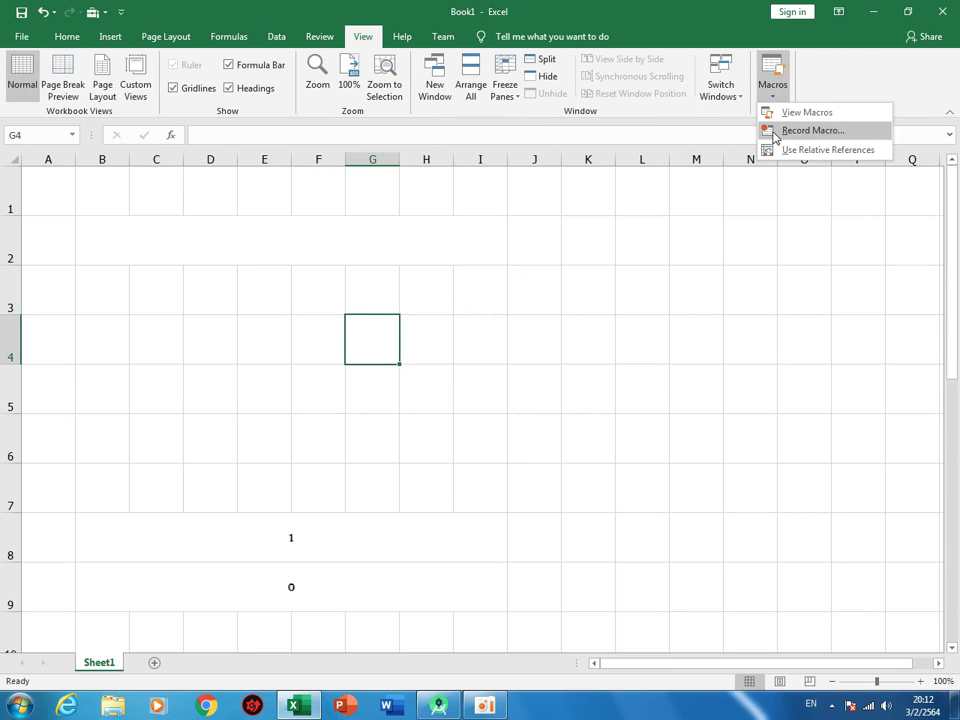
{"action": "left_click", "coordinate": [776, 131]}
{"action": "left_click_drag", "start_coordinate": [423, 325], "coordinate": [644, 254]}
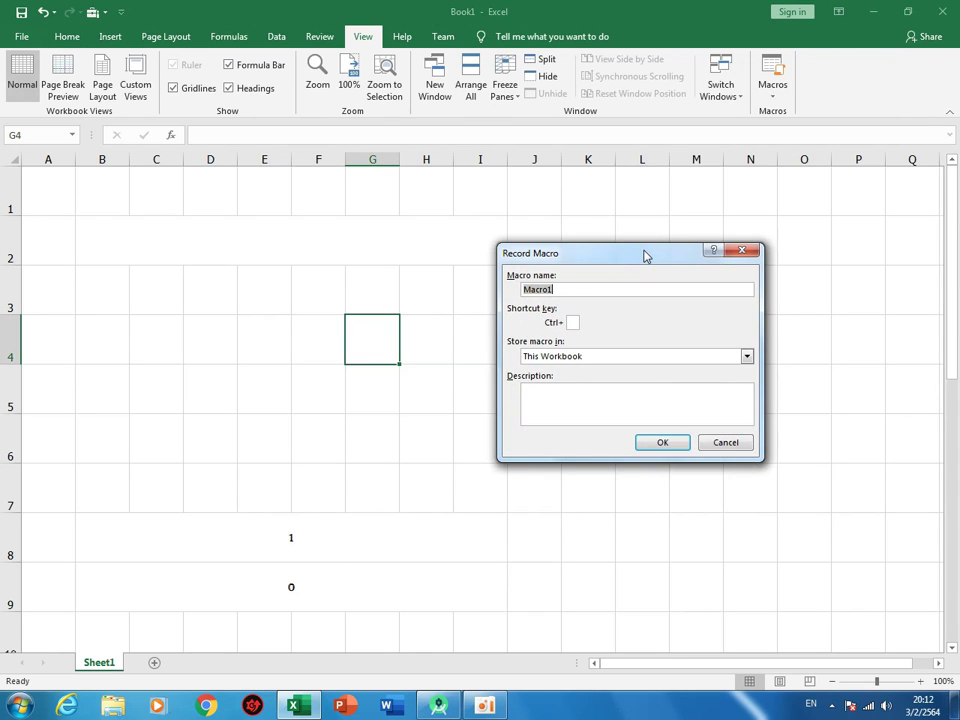
{"action": "type", "text": "addba"}
{"action": "type", "text": "r"}
{"action": "left_click", "coordinate": [655, 443]}
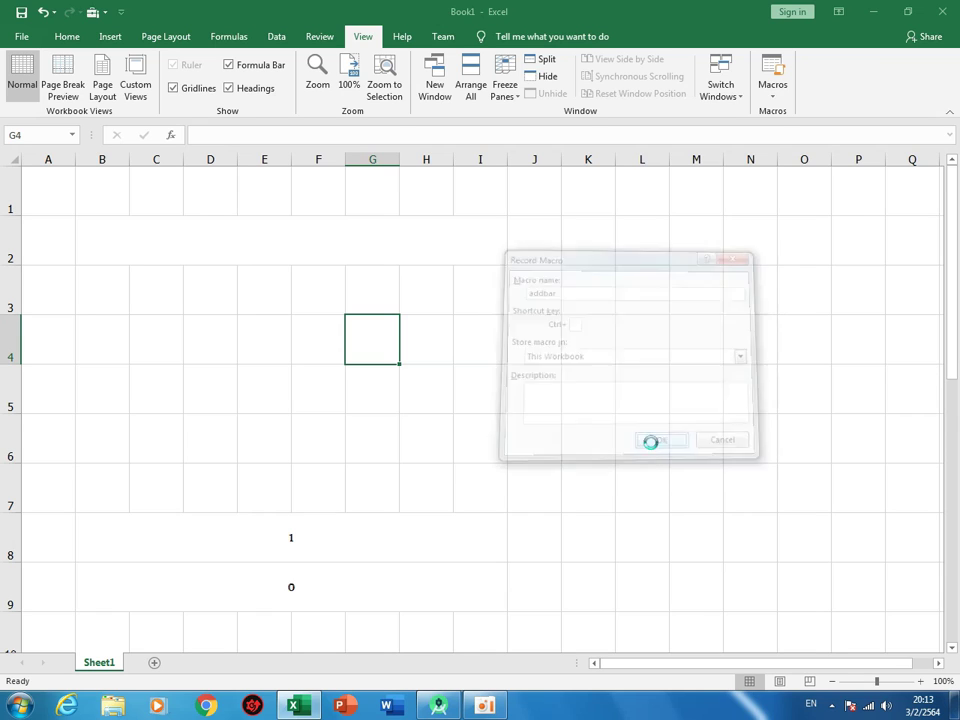
Step: Copy B8:I8 and paste it into B2 as values, so B2 shows 1; adjust zoom
{"action": "right_click", "coordinate": [300, 536]}
{"action": "left_click", "coordinate": [349, 246]}
{"action": "right_click", "coordinate": [253, 243]}
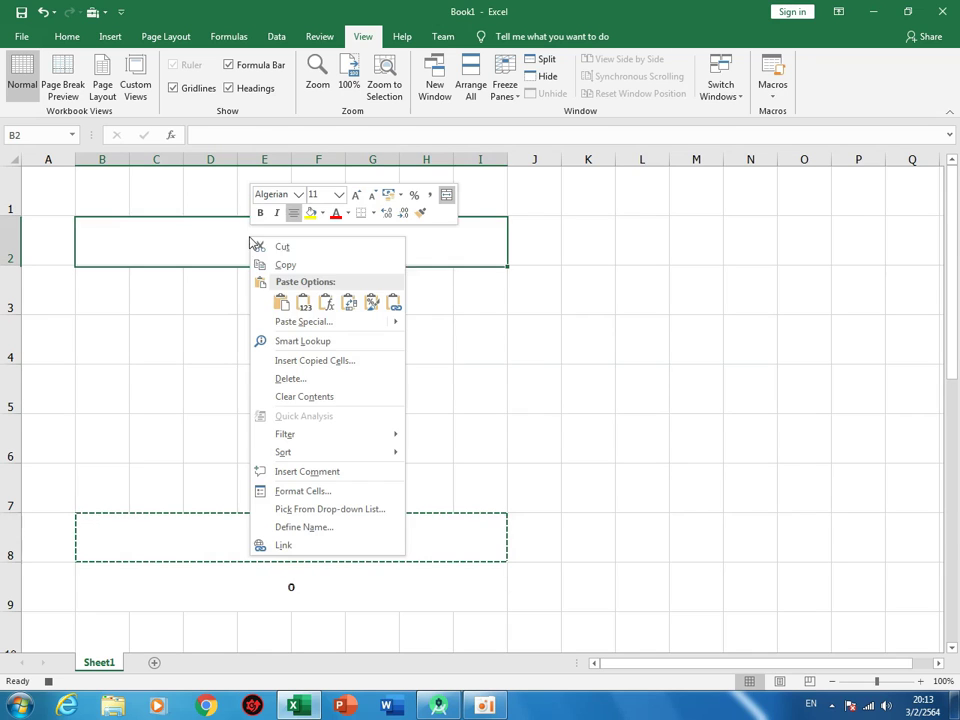
{"action": "left_click", "coordinate": [302, 302]}
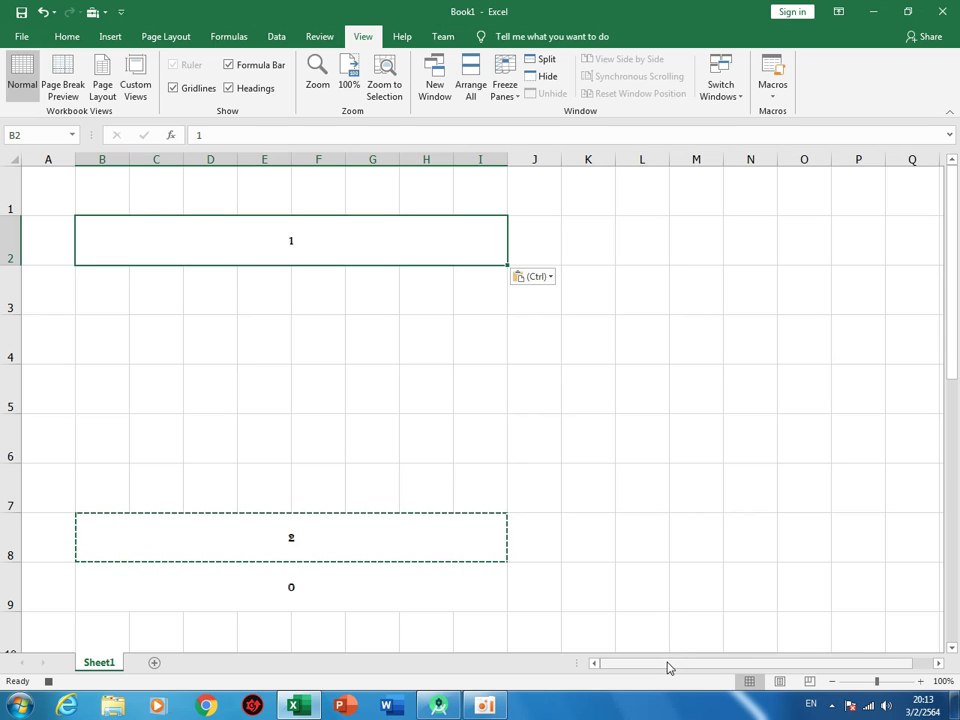
{"action": "left_click_drag", "start_coordinate": [666, 664], "coordinate": [611, 654]}
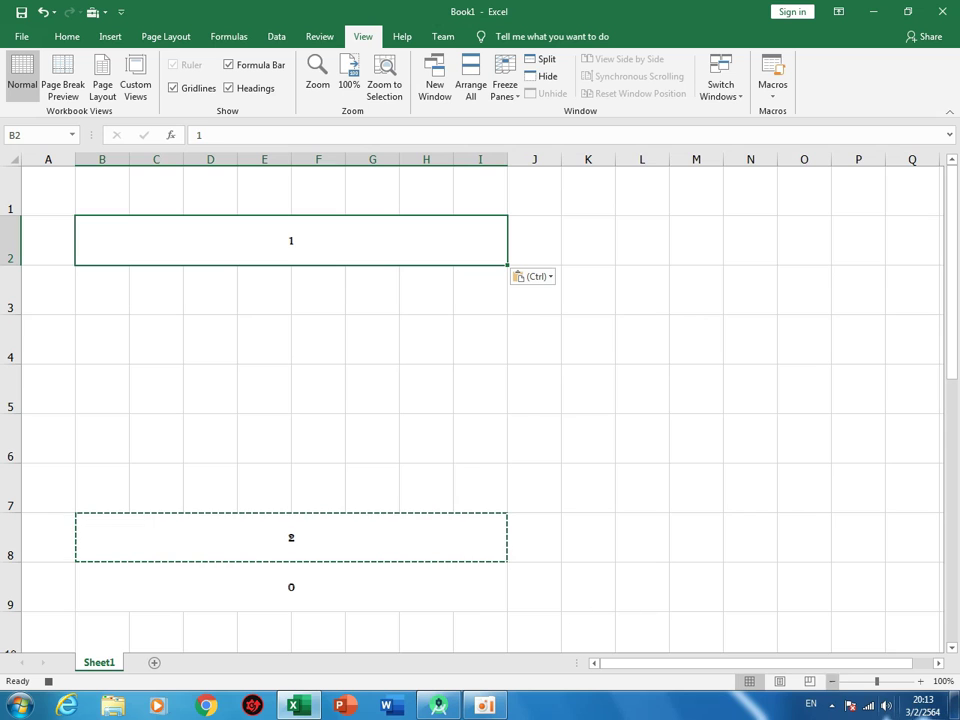
{"action": "mouse_move", "coordinate": [877, 681]}
{"action": "left_mouse_down"}
{"action": "mouse_move", "coordinate": [889, 681]}
{"action": "mouse_move", "coordinate": [866, 681]}
{"action": "left_mouse_up"}
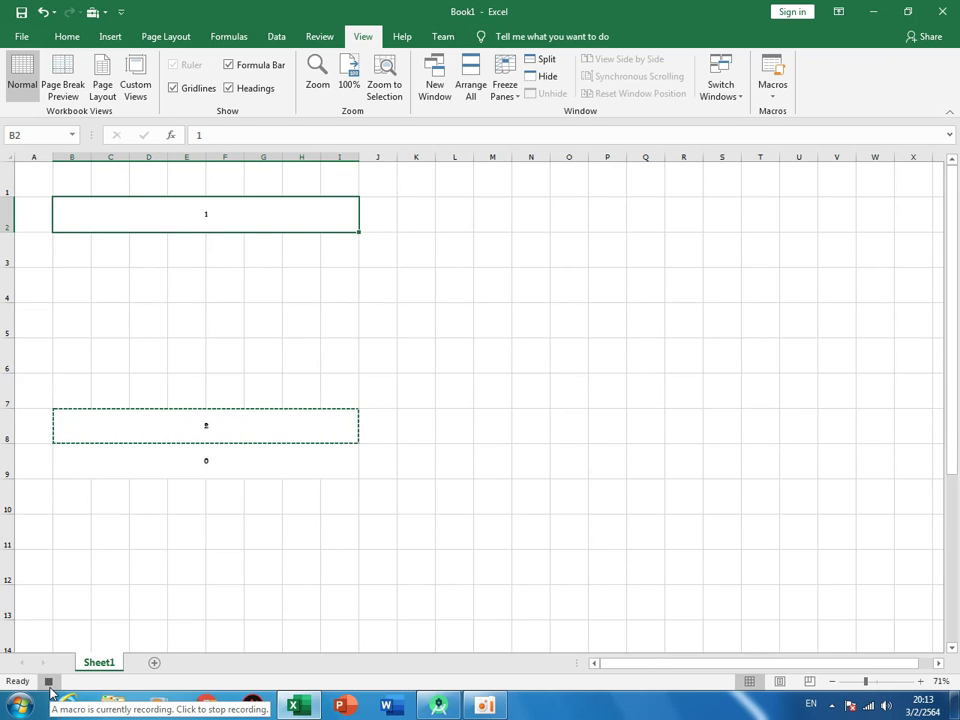
Step: Stop recording and open the addbar macro's code in the VBA editor
{"action": "left_click", "coordinate": [48, 683]}
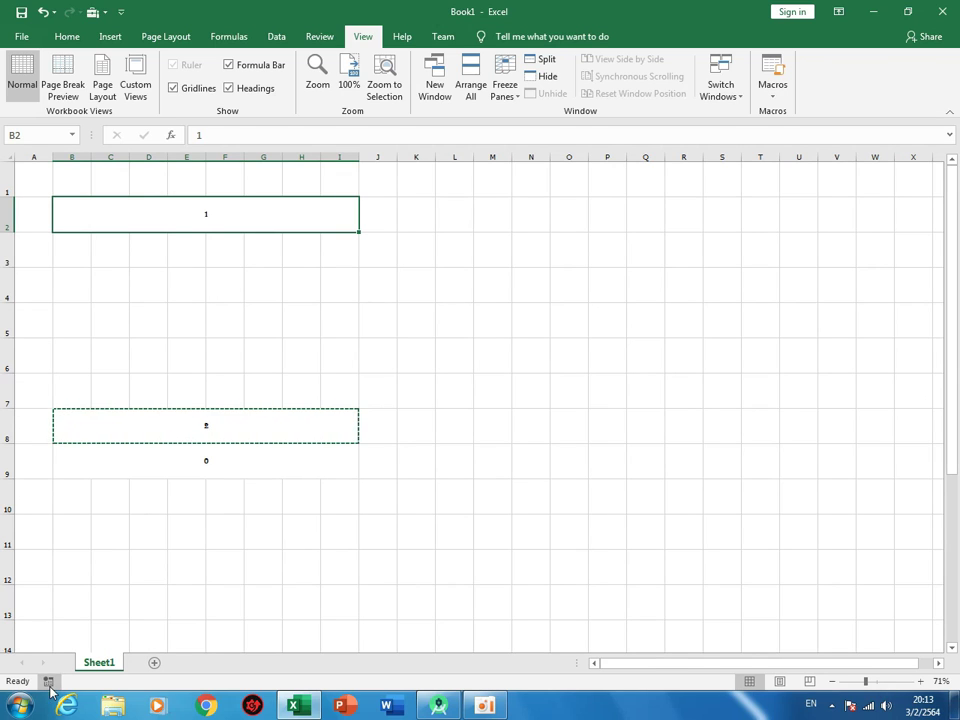
{"action": "left_click", "coordinate": [773, 102]}
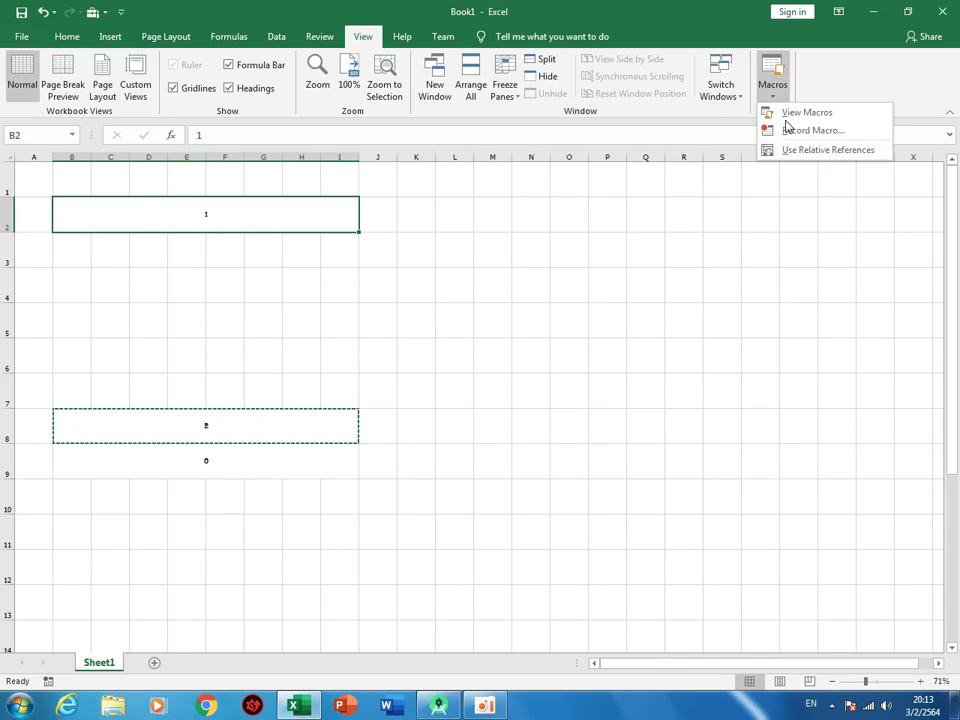
{"action": "left_click", "coordinate": [790, 118]}
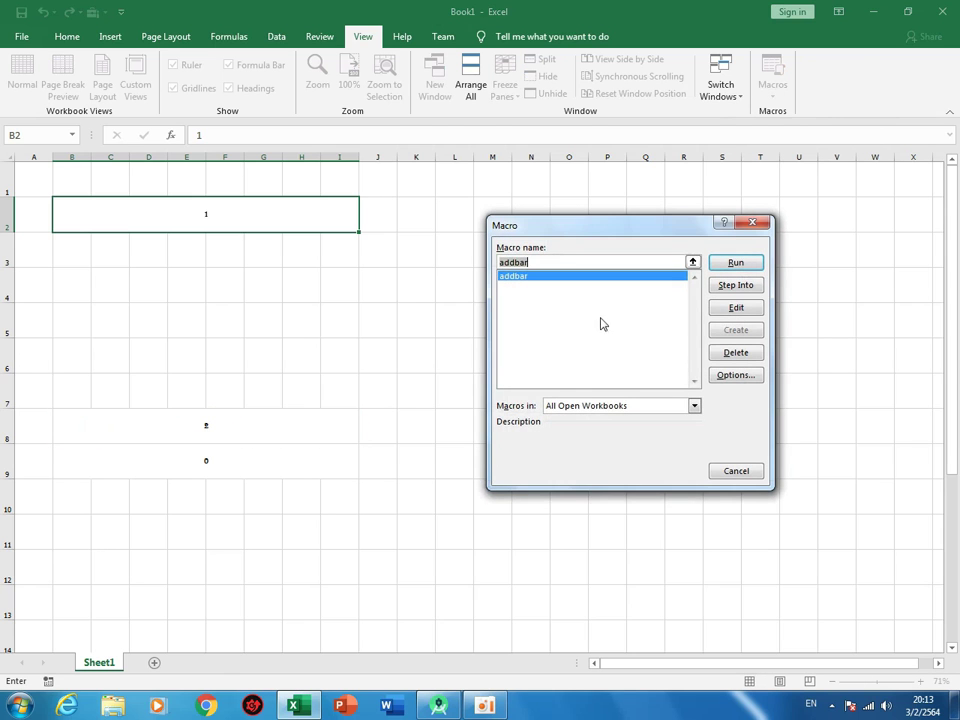
{"action": "left_click", "coordinate": [734, 308]}
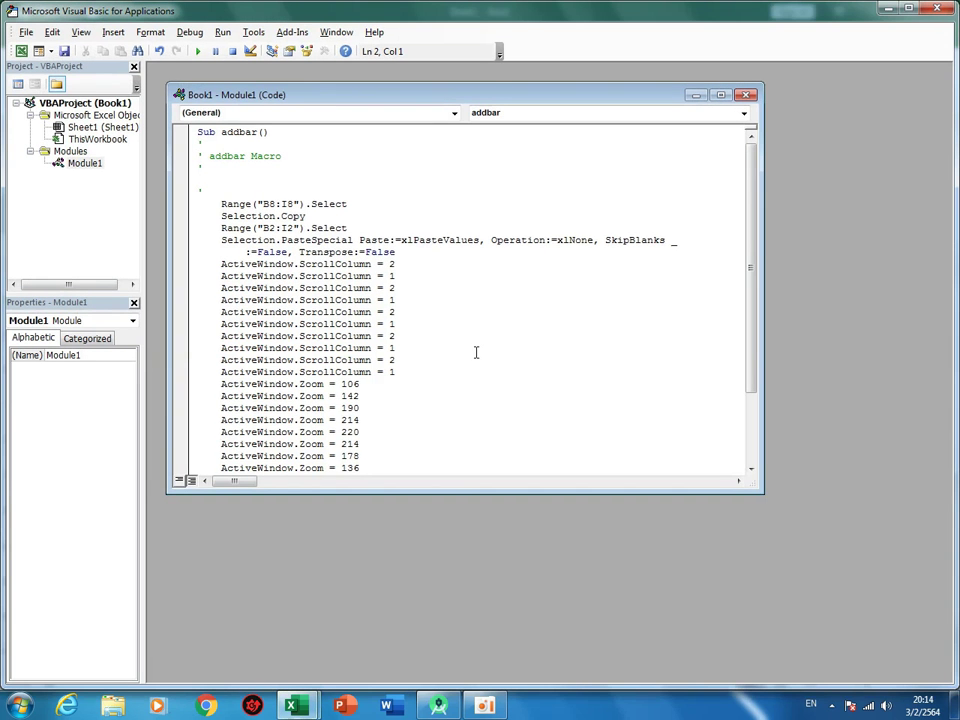
Step: Read through addbar's code, including the Range B8:I8 selection, then return to Excel
{"action": "left_click", "coordinate": [442, 310]}
{"action": "left_click_drag", "start_coordinate": [281, 131], "coordinate": [198, 132]}
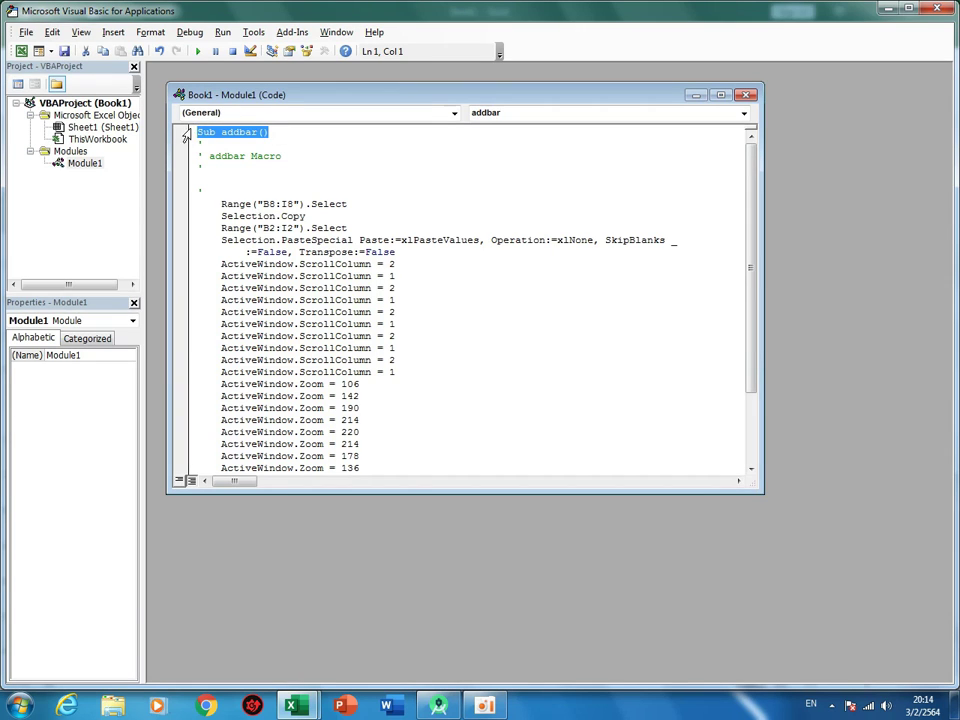
{"action": "left_click", "coordinate": [217, 132]}
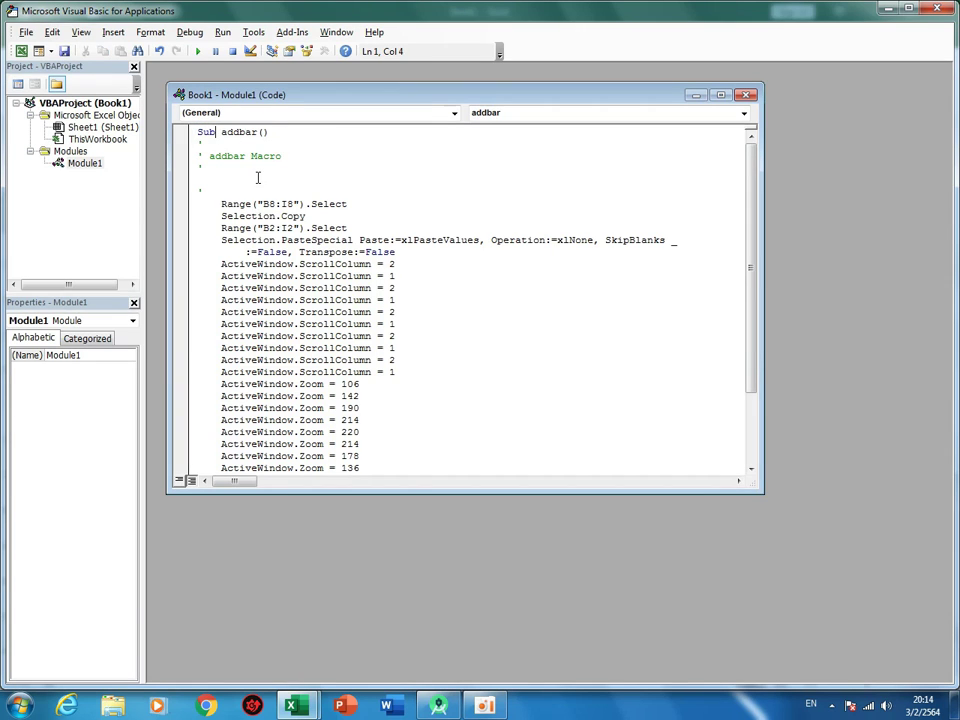
{"action": "left_click_drag", "start_coordinate": [209, 157], "coordinate": [291, 157]}
{"action": "left_click", "coordinate": [245, 157]}
{"action": "left_click_drag", "start_coordinate": [204, 168], "coordinate": [185, 174]}
{"action": "left_click_drag", "start_coordinate": [221, 205], "coordinate": [260, 204]}
{"action": "left_click", "coordinate": [238, 216]}
{"action": "left_click_drag", "start_coordinate": [222, 206], "coordinate": [350, 205]}
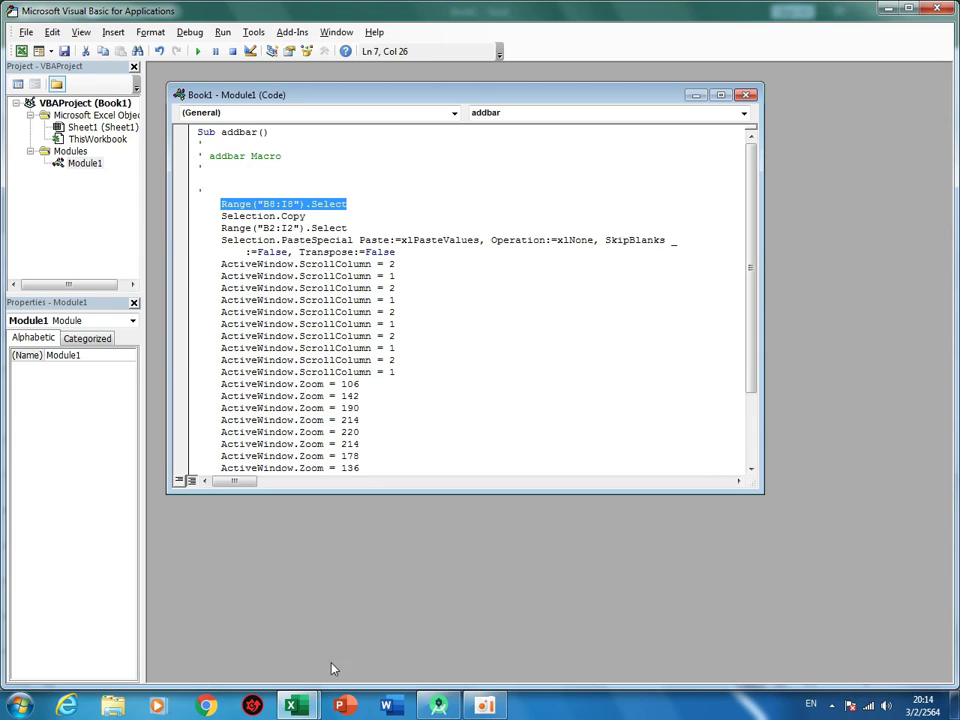
{"action": "mouse_move", "coordinate": [292, 706]}
{"action": "left_click", "coordinate": [240, 640]}
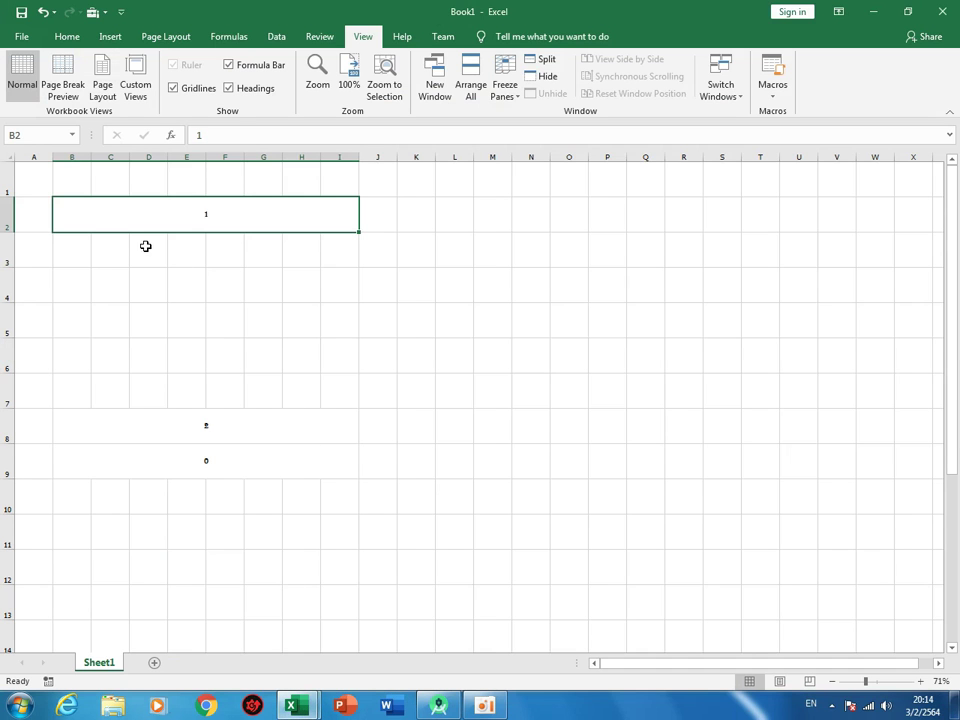
Step: Check the row-8 formula cell, then return to addbar's Module1 code in the Visual Basic editor
{"action": "left_click", "coordinate": [78, 427]}
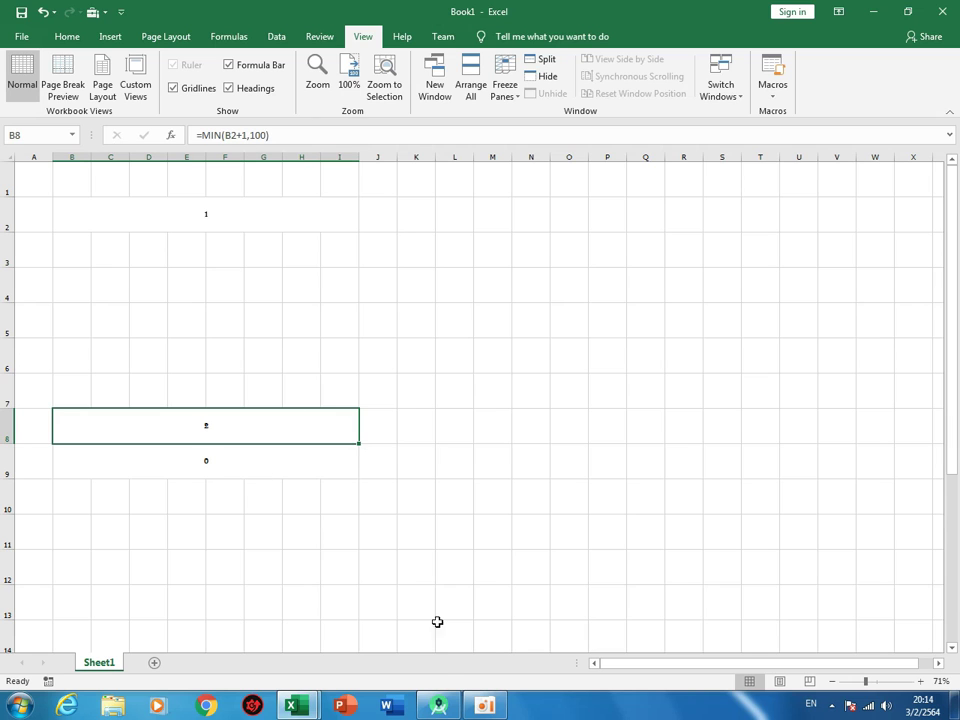
{"action": "mouse_move", "coordinate": [293, 706]}
{"action": "left_click", "coordinate": [338, 628]}
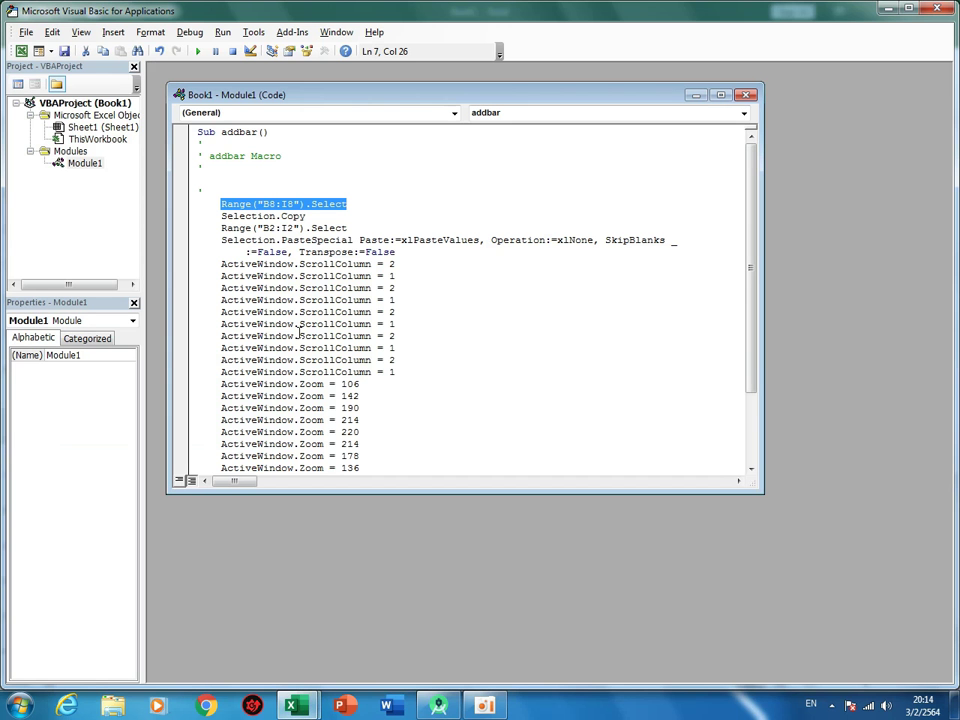
{"action": "left_click_drag", "start_coordinate": [221, 216], "coordinate": [317, 216]}
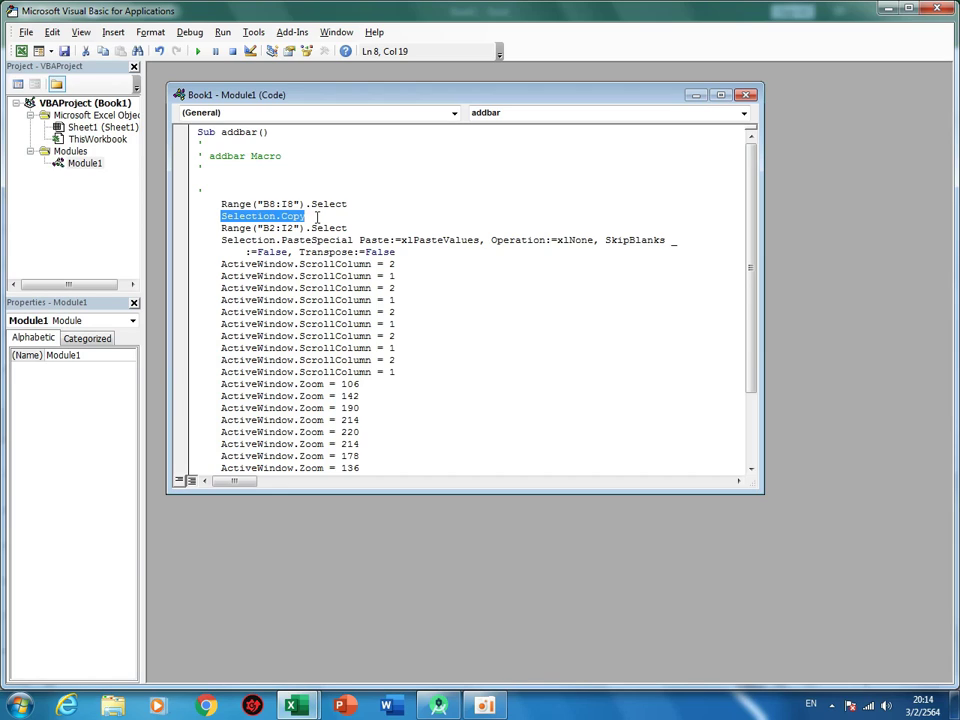
{"action": "left_click_drag", "start_coordinate": [221, 228], "coordinate": [362, 224]}
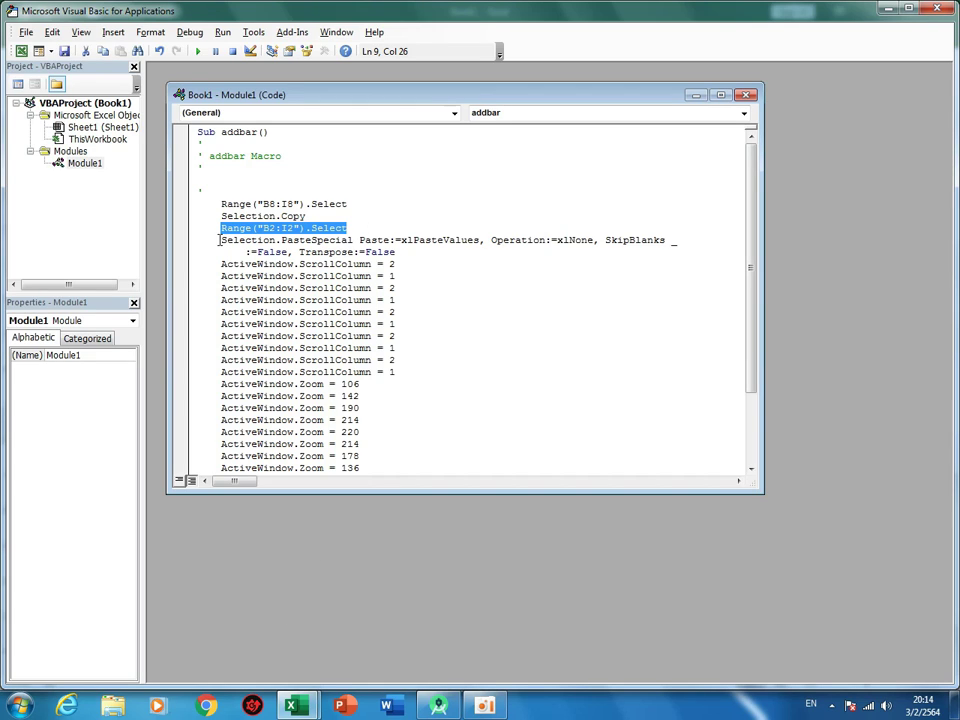
{"action": "left_click_drag", "start_coordinate": [221, 240], "coordinate": [350, 240]}
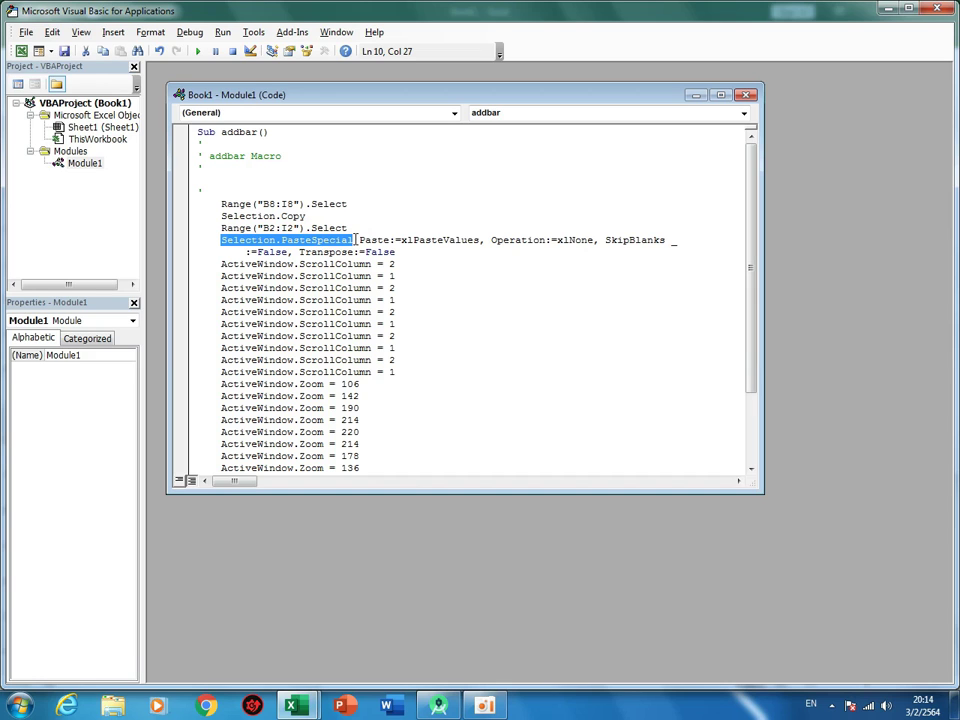
Step: Return to the workbook and copy the row 8 values
{"action": "mouse_move", "coordinate": [290, 705]}
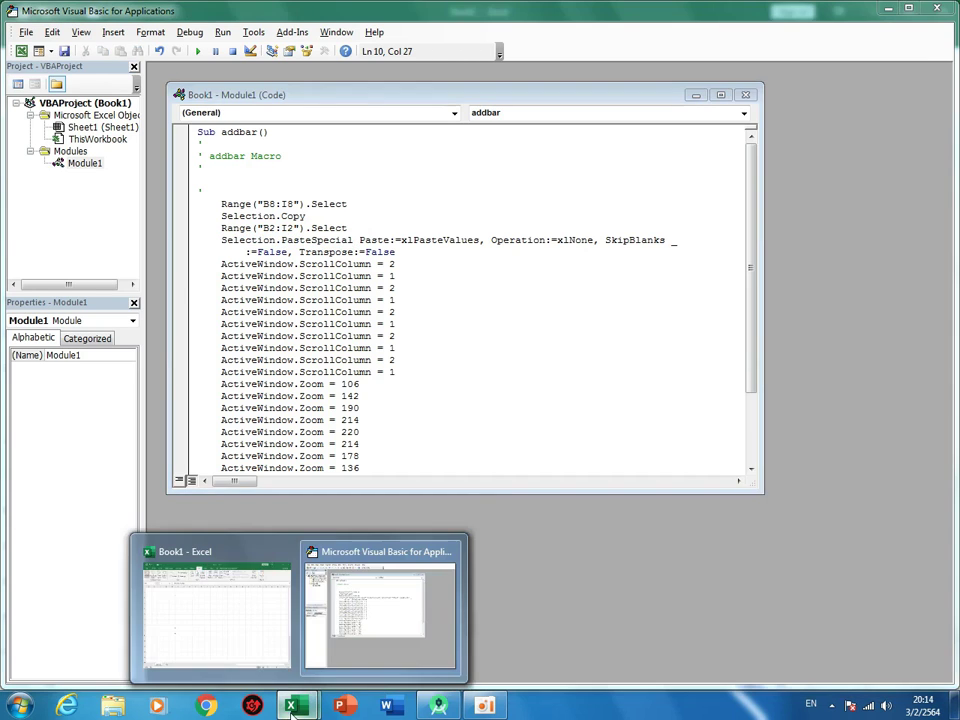
{"action": "left_click", "coordinate": [214, 640]}
{"action": "right_click", "coordinate": [204, 428]}
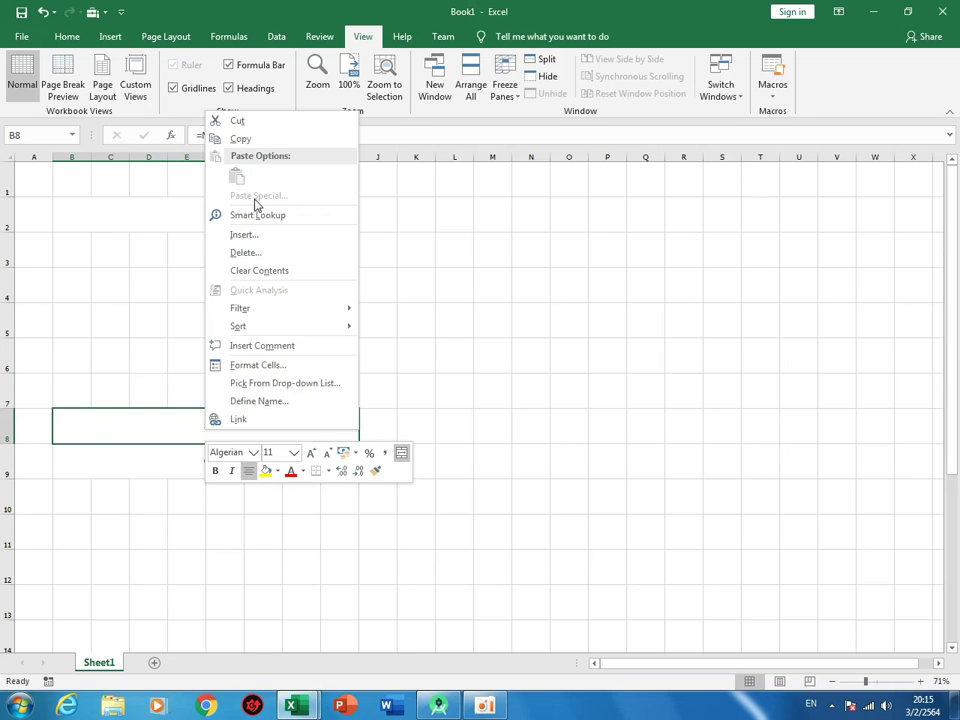
{"action": "left_click", "coordinate": [240, 144]}
Step: Preview the Paste Options over row 2 without pasting, then go back to the macro code
{"action": "right_click", "coordinate": [204, 217]}
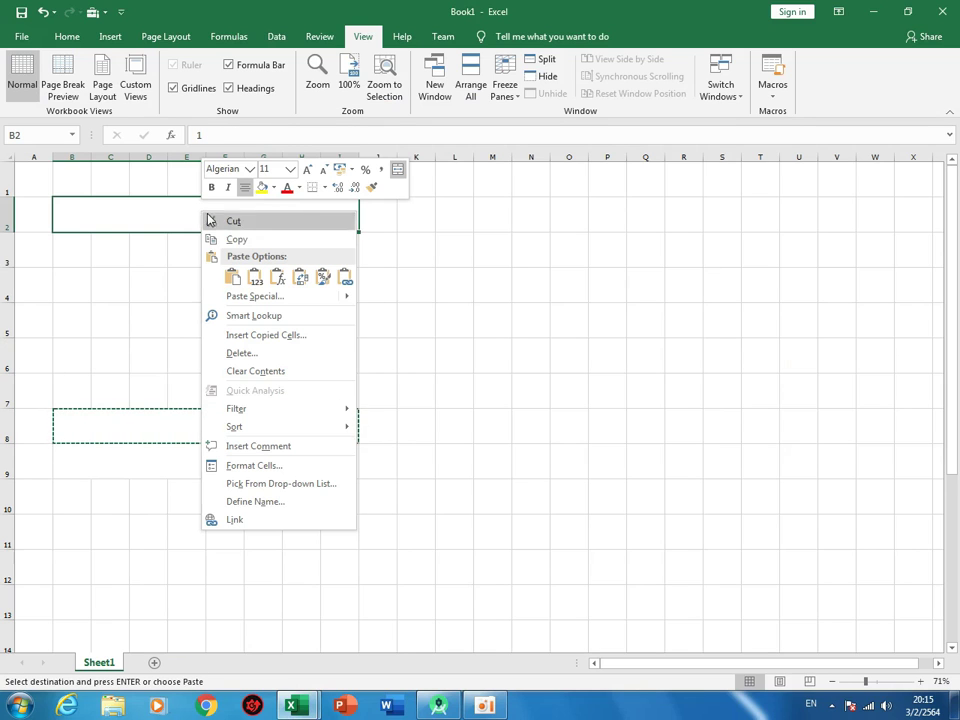
{"action": "left_click", "coordinate": [231, 277]}
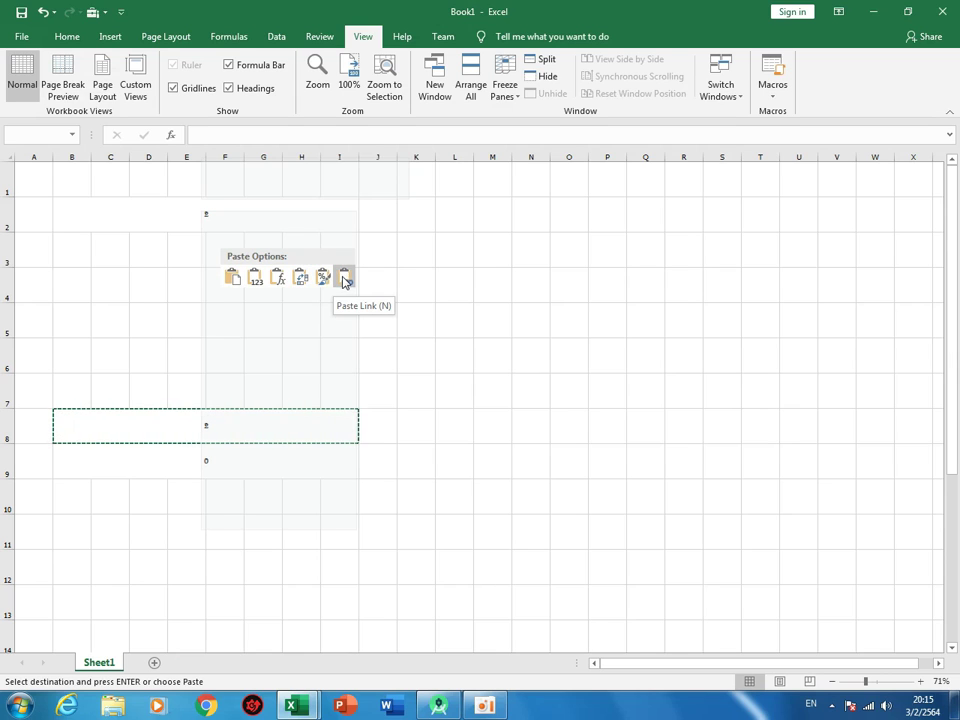
{"action": "key", "text": "Escape"}
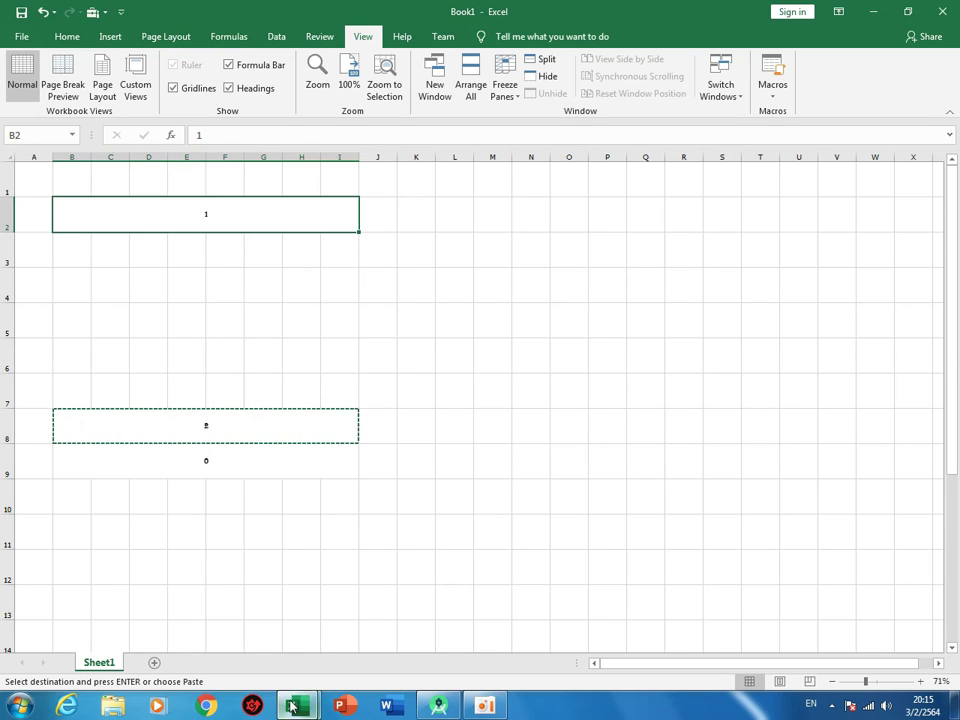
{"action": "mouse_move", "coordinate": [292, 706]}
{"action": "left_click", "coordinate": [380, 610]}
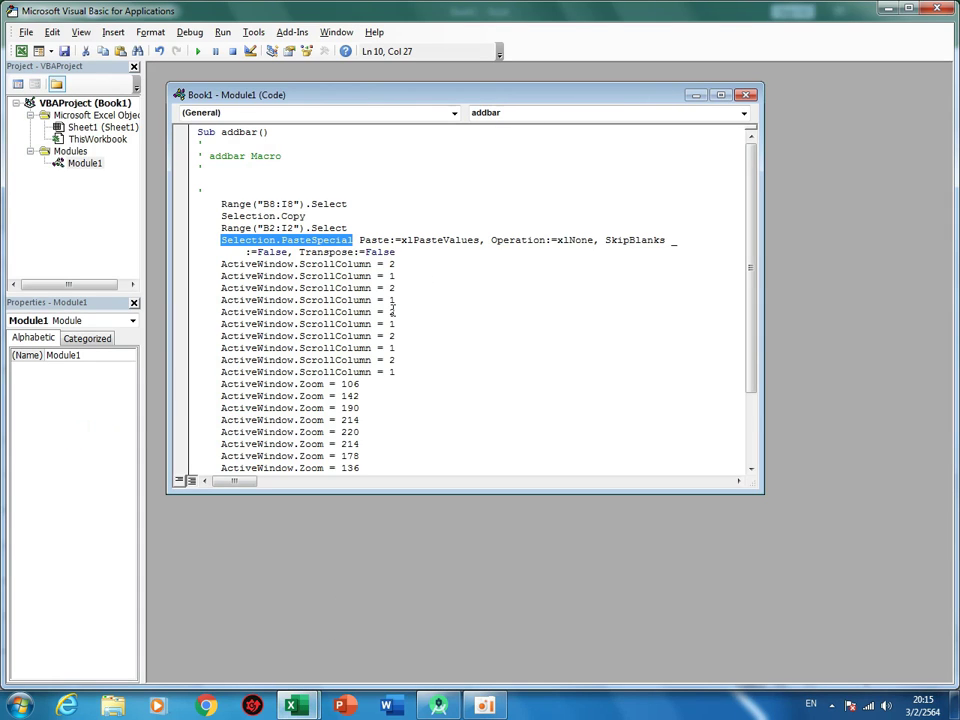
Step: Delete addbar's recorded ActiveWindow.ScrollColumn and Zoom lines, keep only the copy-paste code, and close the editor
{"action": "left_click", "coordinate": [396, 336]}
{"action": "left_click_drag", "start_coordinate": [219, 264], "coordinate": [398, 261]}
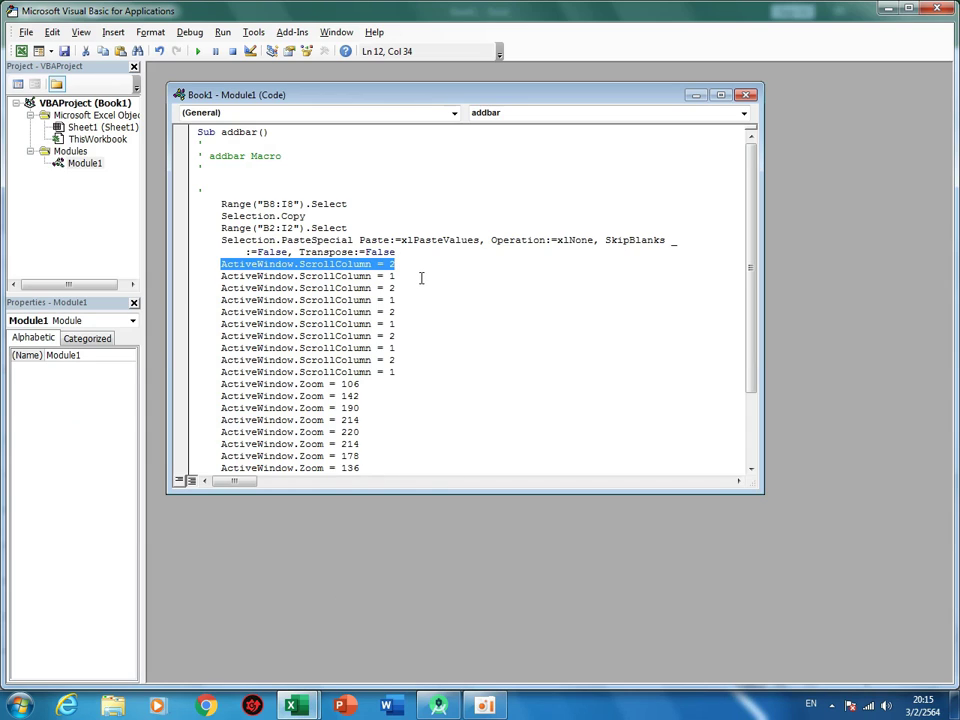
{"action": "left_click", "coordinate": [421, 278]}
{"action": "left_click_drag", "start_coordinate": [221, 264], "coordinate": [415, 370]}
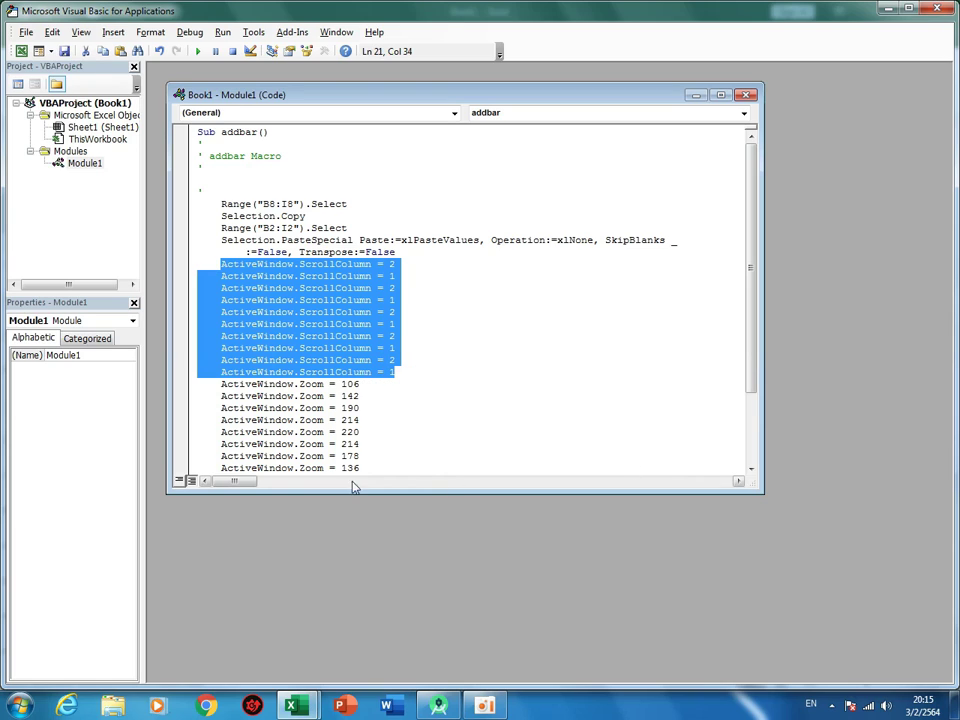
{"action": "scroll", "coordinate": [379, 405], "scroll_direction": "down", "scroll_amount": 1}
{"action": "scroll", "coordinate": [344, 390], "scroll_direction": "down", "scroll_amount": 1}
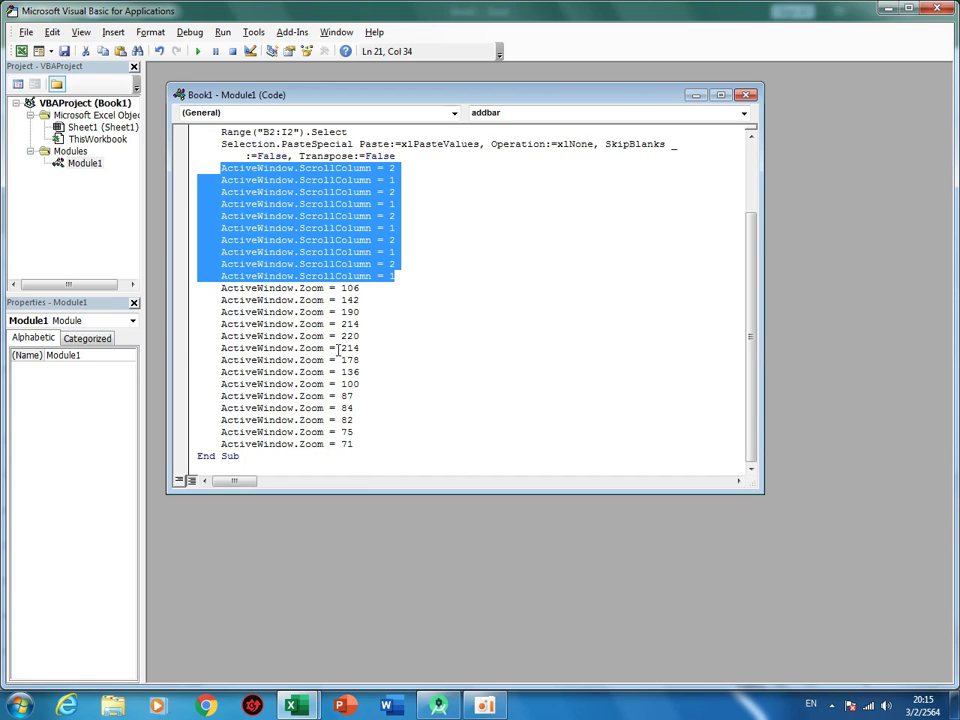
{"action": "left_click", "coordinate": [366, 440], "text": "shift"}
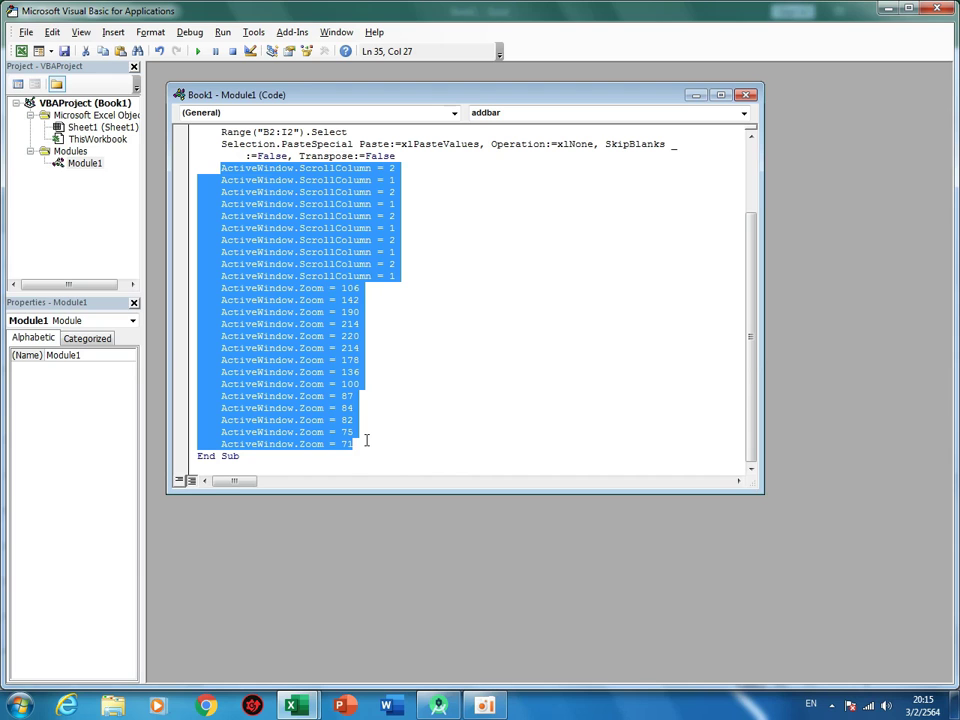
{"action": "key", "text": "Delete"}
{"action": "key", "text": "BackSpace"}
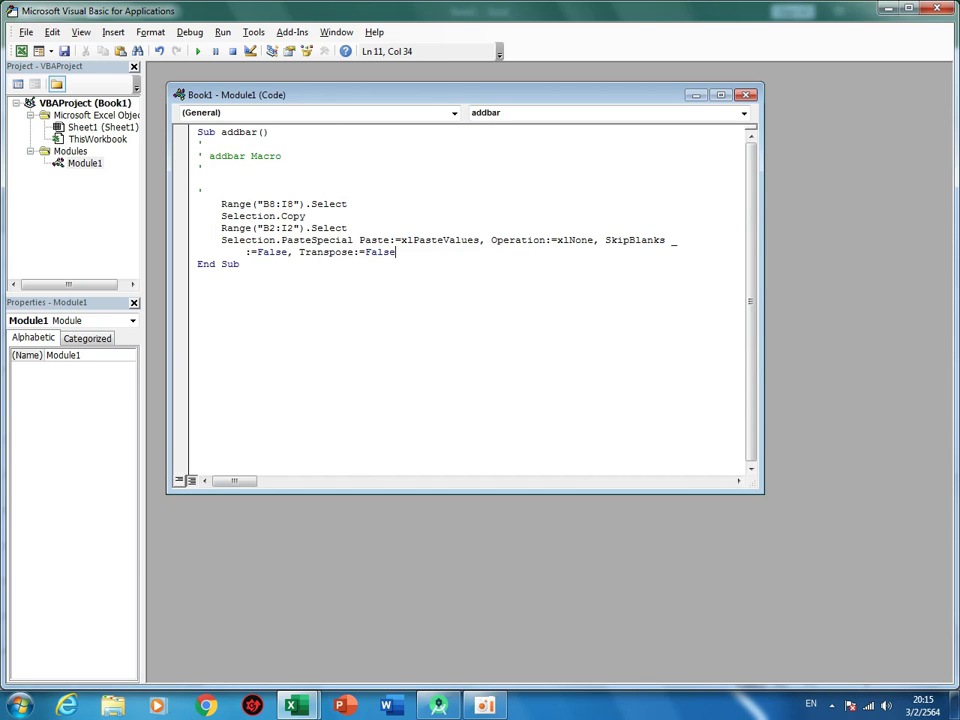
{"action": "left_click", "coordinate": [938, 8]}
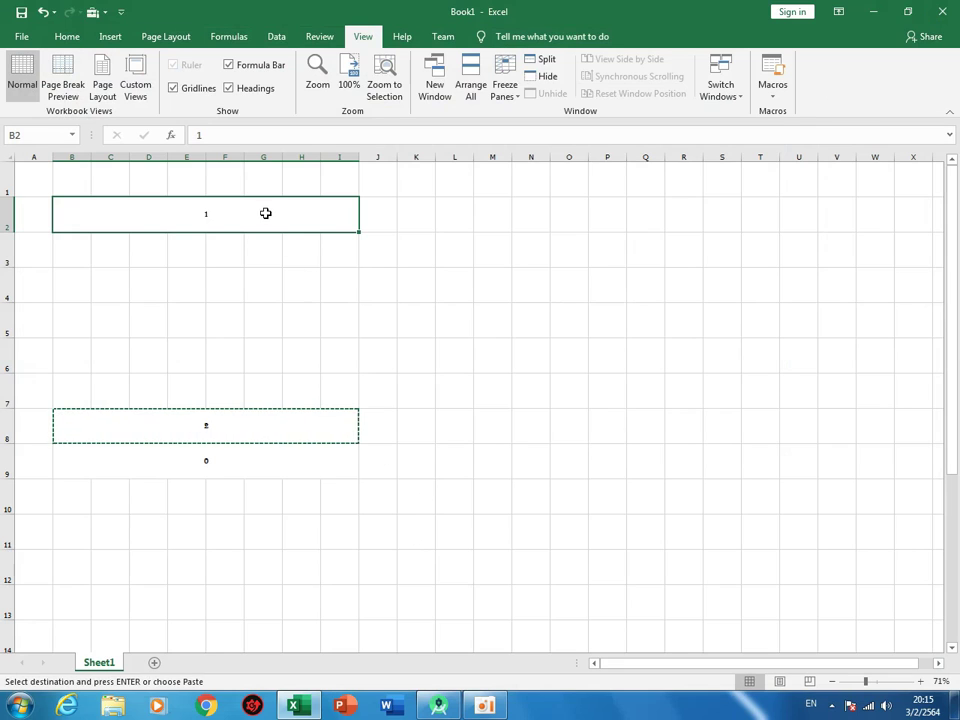
Step: Open addbar for editing from the View Macros list
{"action": "left_click", "coordinate": [771, 96]}
{"action": "left_click", "coordinate": [784, 112]}
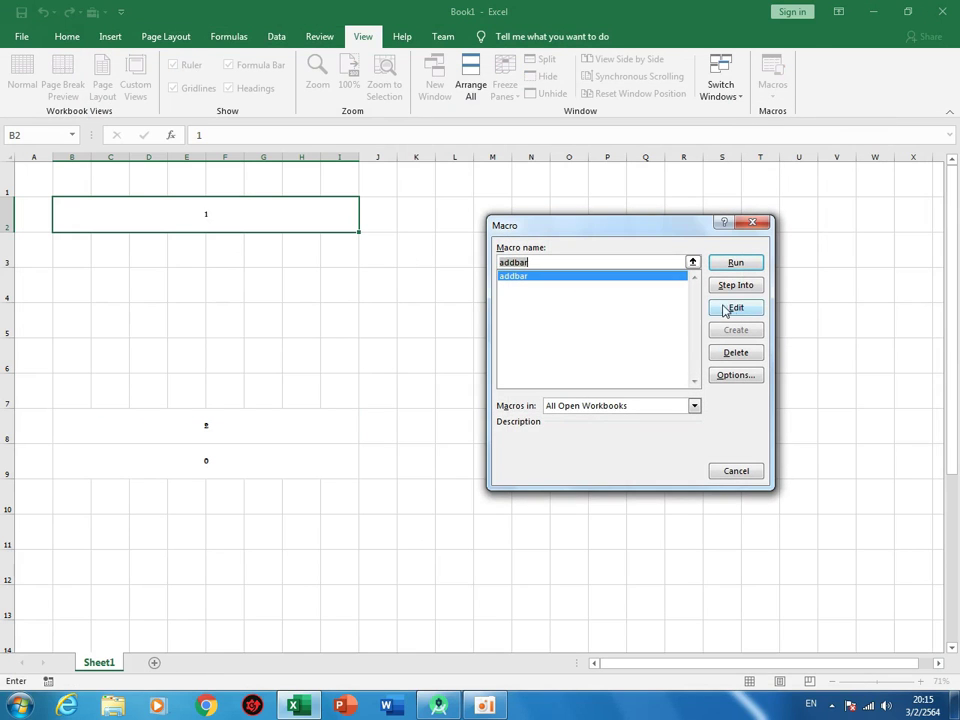
{"action": "left_click", "coordinate": [728, 306]}
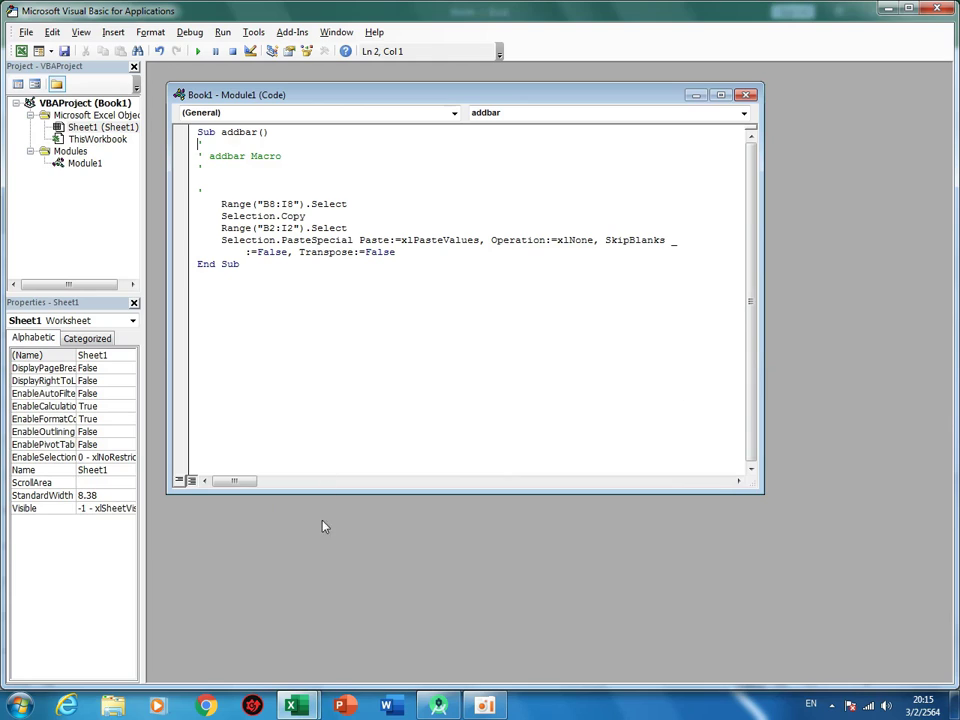
Step: Add three more copies of the Range("B2:I2").Select and PasteSpecial lines after the block
{"action": "left_click_drag", "start_coordinate": [419, 254], "coordinate": [221, 228]}
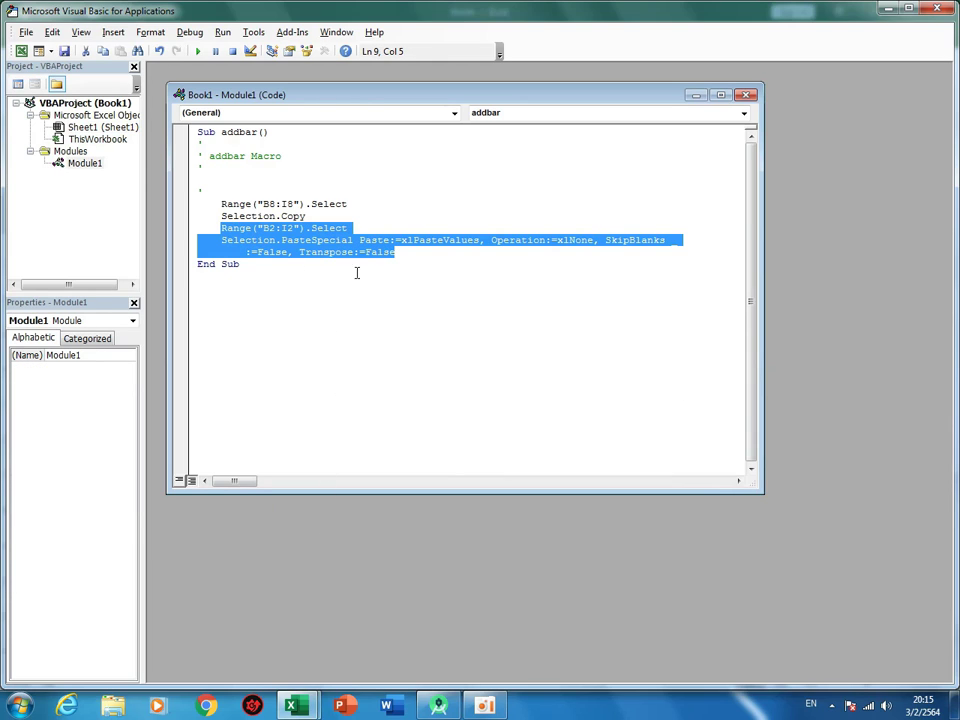
{"action": "left_click", "coordinate": [407, 252]}
{"action": "key", "text": "Return"}
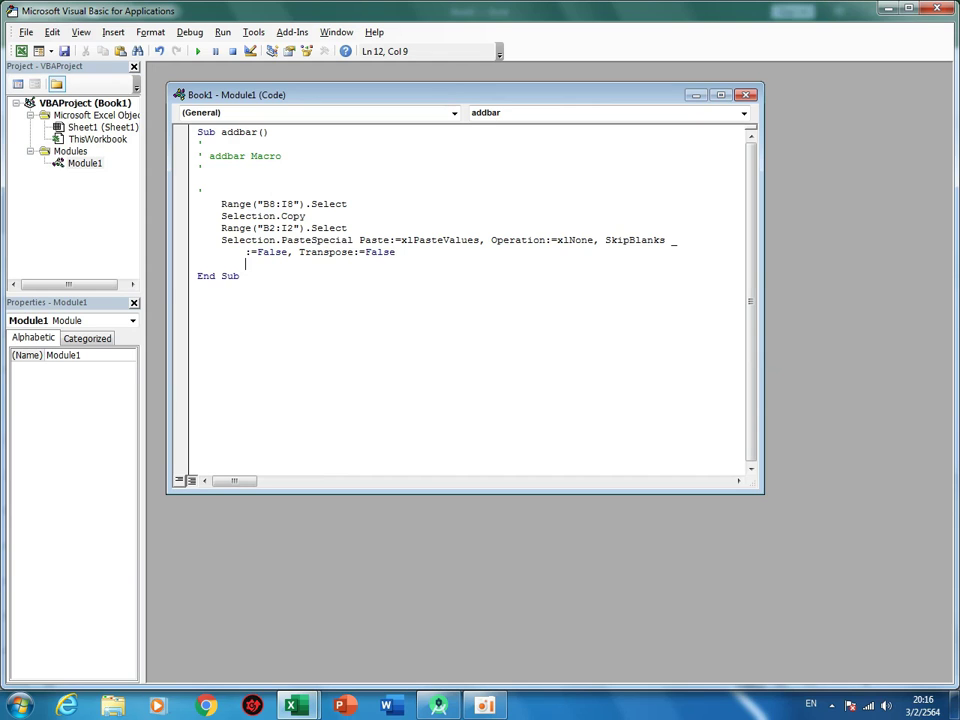
{"action": "key", "text": "ctrl+v"}
{"action": "key", "text": "ctrl+v"}
{"action": "key", "text": "ctrl+v"}
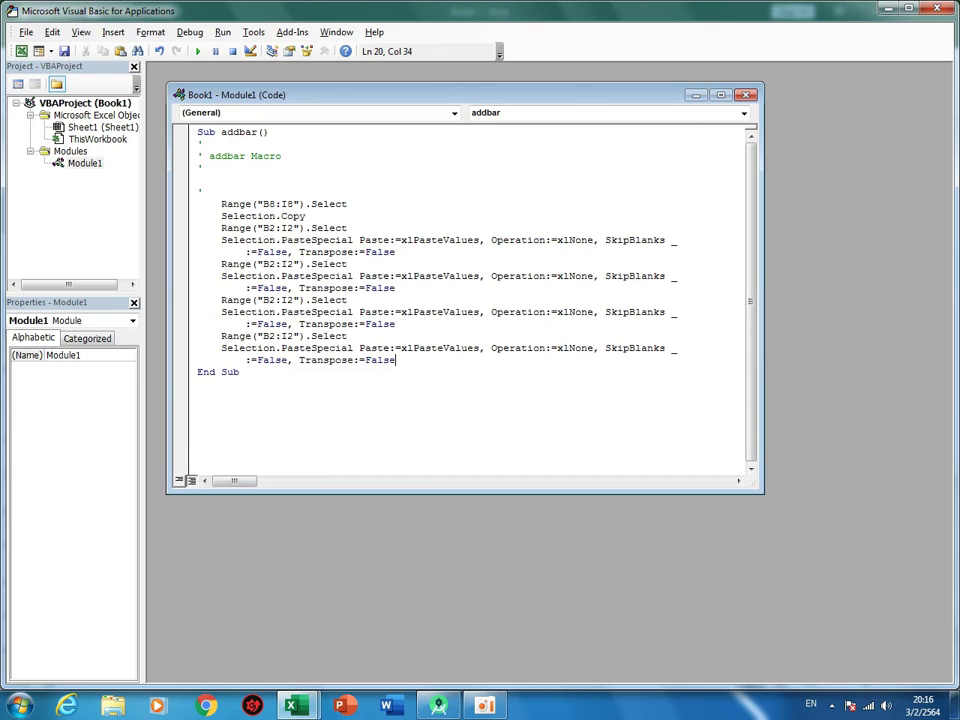
{"action": "key", "text": "ctrl+v"}
{"action": "key", "text": "ctrl+v"}
{"action": "key", "text": "ctrl+v"}
{"action": "key", "text": "ctrl+v"}
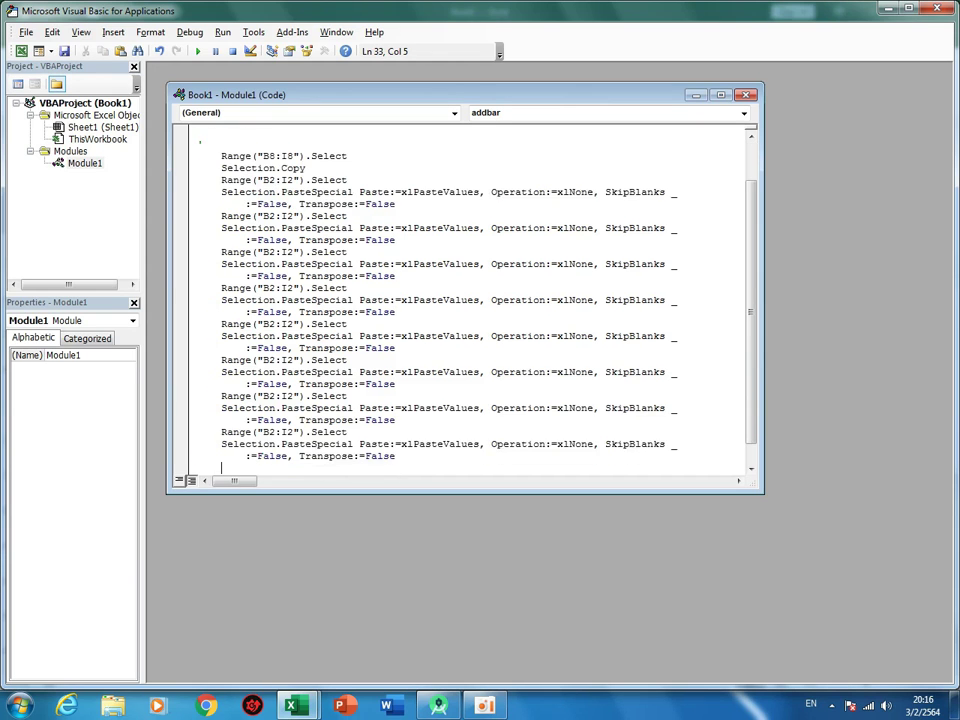
{"action": "key", "text": "ctrl+v"}
{"action": "key", "text": "ctrl+v"}
Step: Select the enlarged block and paste it repeatedly until the code reaches line 279
{"action": "scroll", "coordinate": [411, 255], "scroll_direction": "up", "scroll_amount": 3}
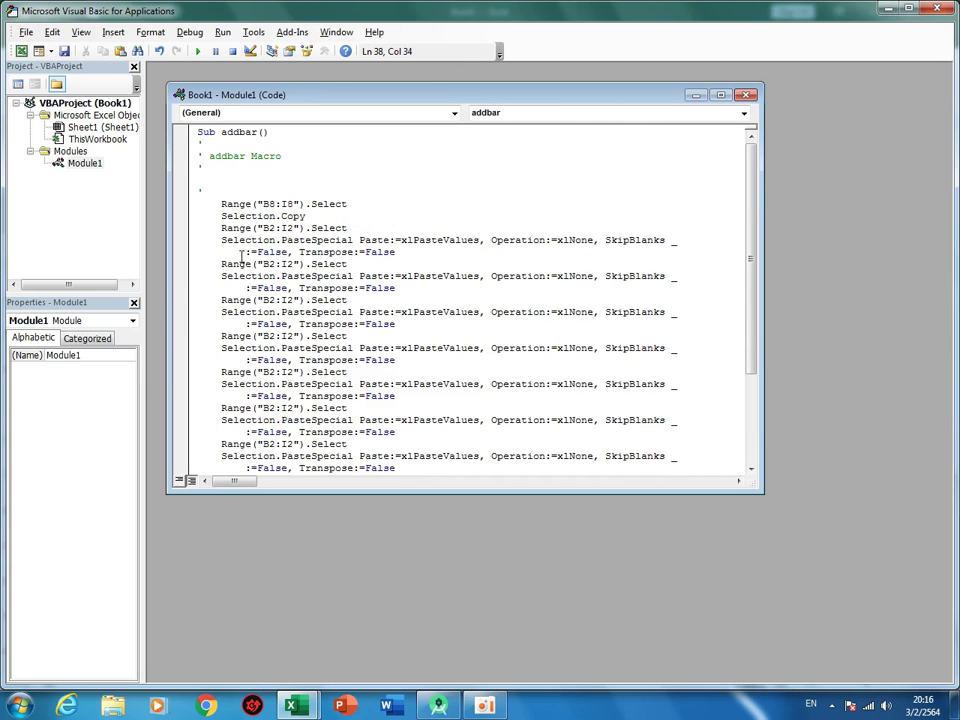
{"action": "left_click_drag", "start_coordinate": [221, 228], "coordinate": [409, 440]}
{"action": "key", "text": "ctrl+c"}
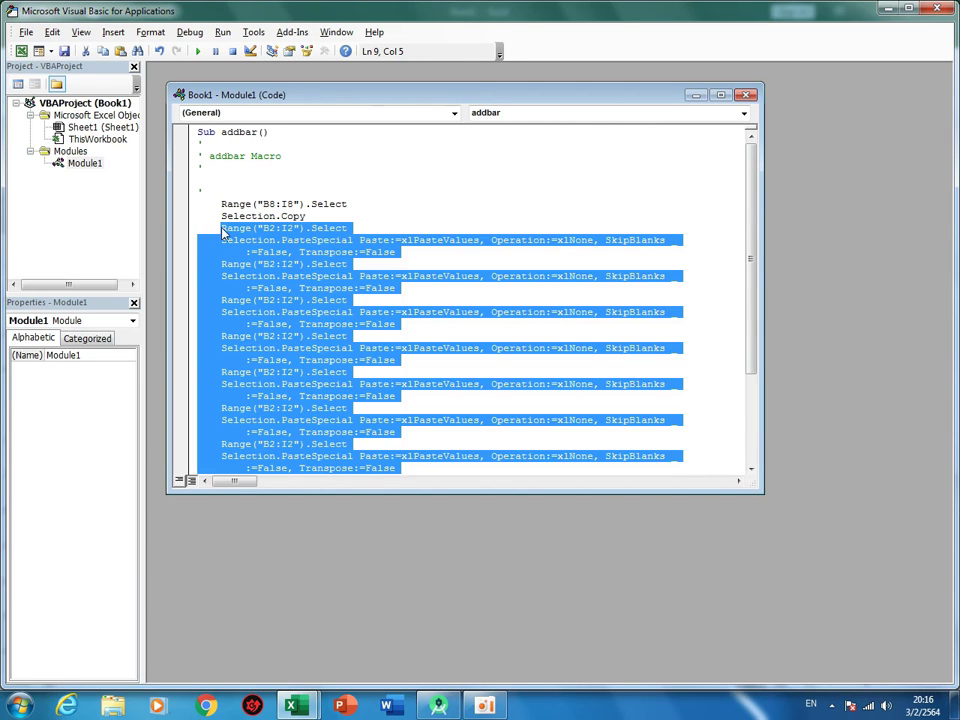
{"action": "left_click", "coordinate": [409, 444]}
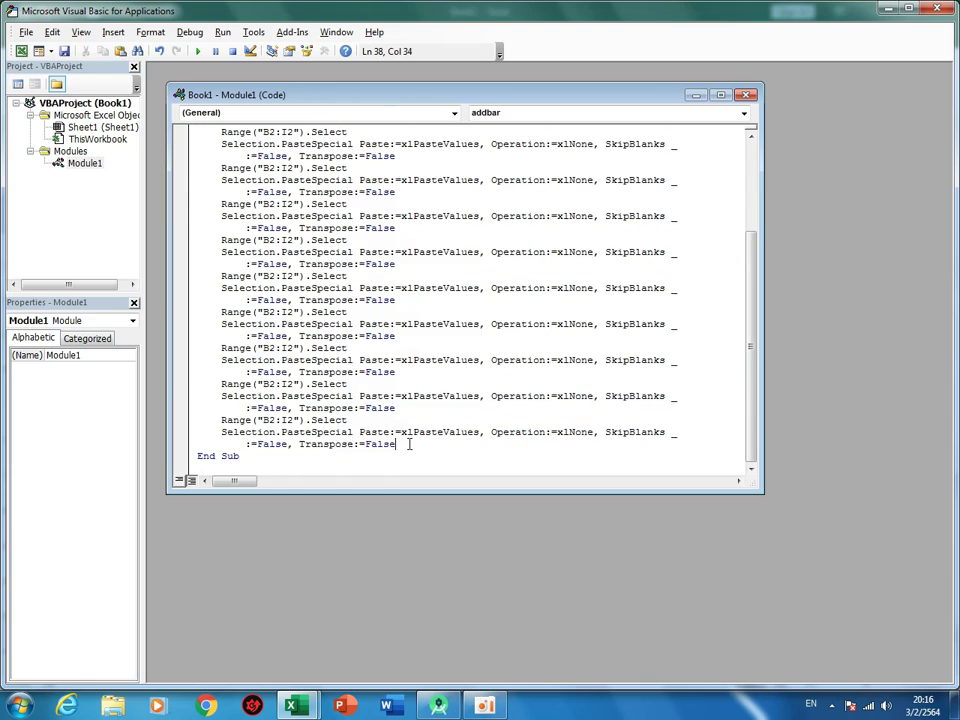
{"action": "key", "text": "Return"}
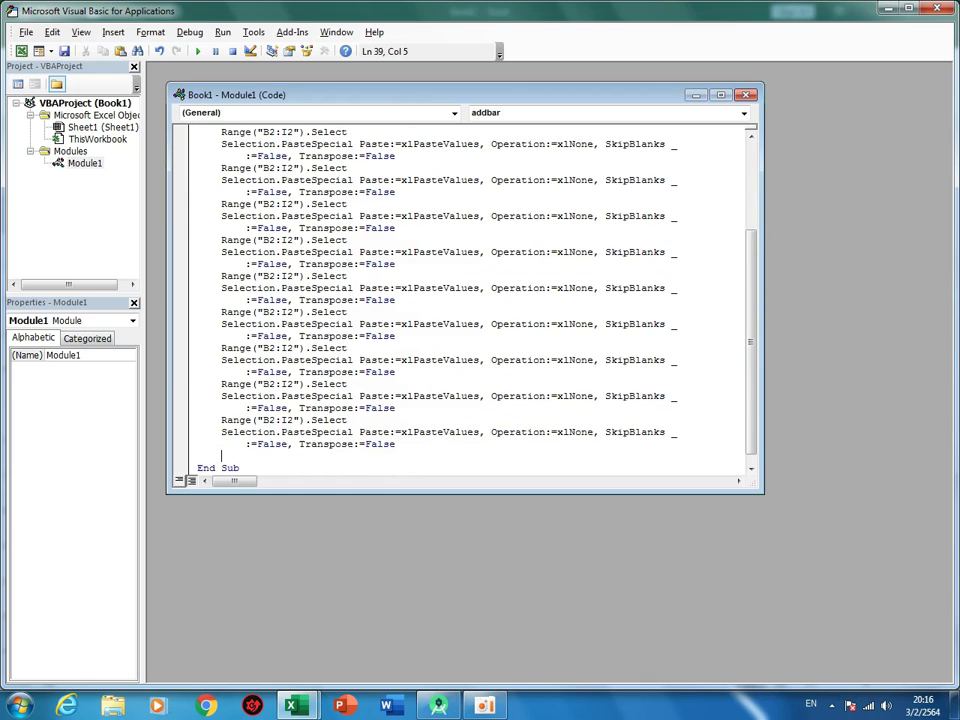
{"action": "key", "text": "ctrl+v"}
{"action": "key", "text": "Return"}
{"action": "key", "text": "ctrl+v"}
{"action": "key", "text": "Return"}
{"action": "key", "text": "ctrl+v"}
{"action": "key", "text": "Return"}
{"action": "key", "text": "ctrl+v"}
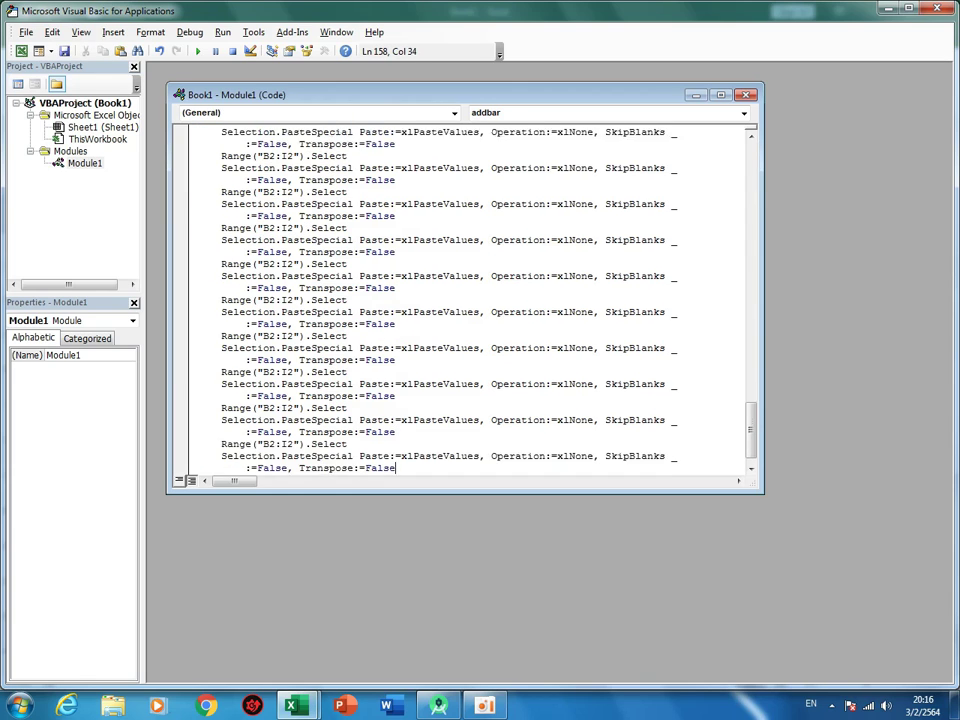
{"action": "key", "text": "Return"}
{"action": "key", "text": "ctrl+v"}
{"action": "key", "text": "Return"}
{"action": "key", "text": "ctrl+v"}
{"action": "key", "text": "Return"}
{"action": "key", "text": "ctrl+v"}
{"action": "key", "text": "Return"}
{"action": "key", "text": "ctrl+v"}
{"action": "key", "text": "Return"}
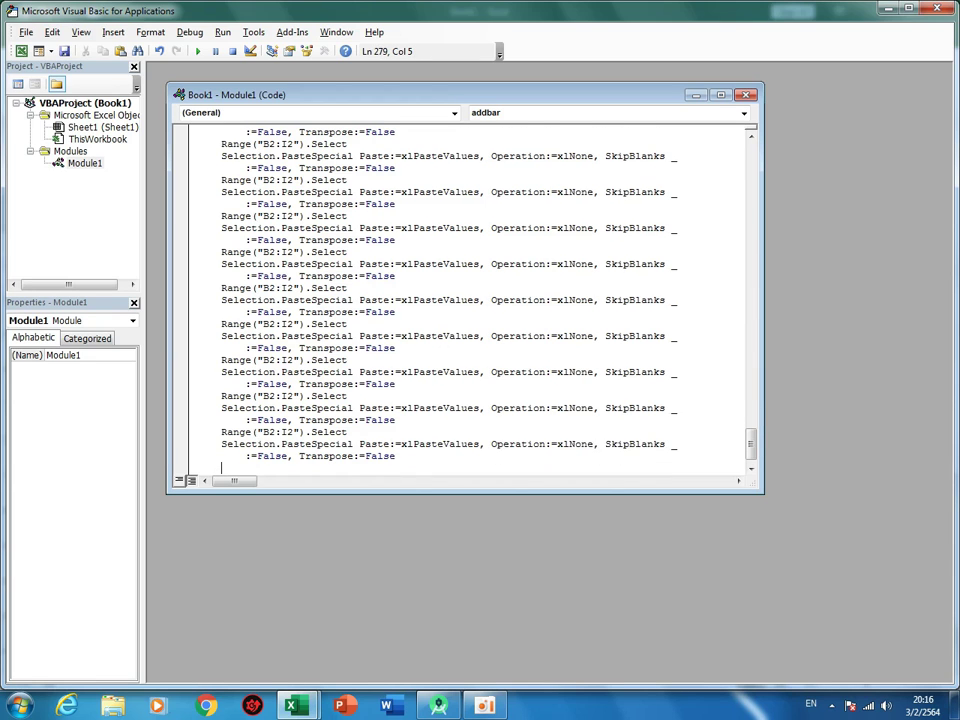
{"action": "key", "text": "ctrl+v"}
Step: Close the code editor and start a custom Data Bars rule for row 2 from Conditional Formatting
{"action": "left_click", "coordinate": [937, 8]}
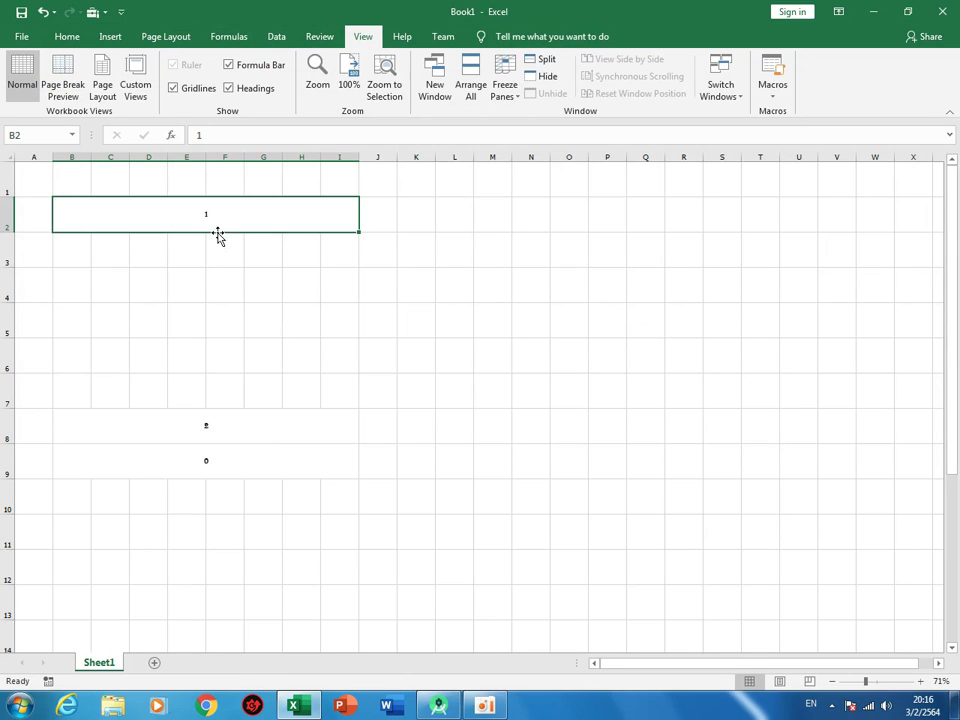
{"action": "left_click", "coordinate": [67, 37]}
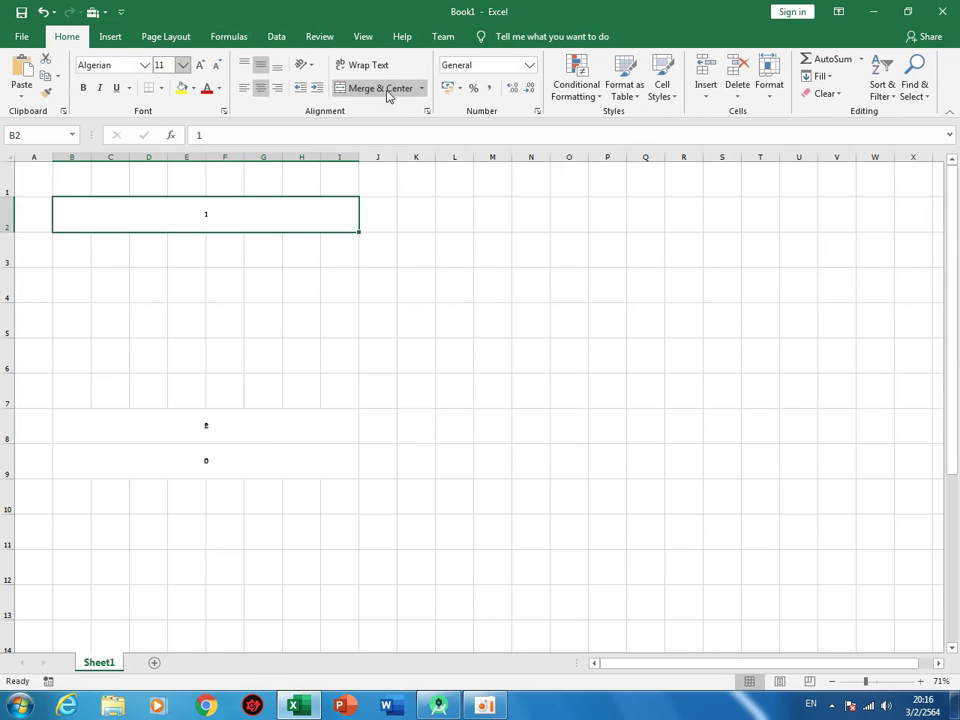
{"action": "left_click", "coordinate": [573, 92]}
{"action": "mouse_move", "coordinate": [645, 203]}
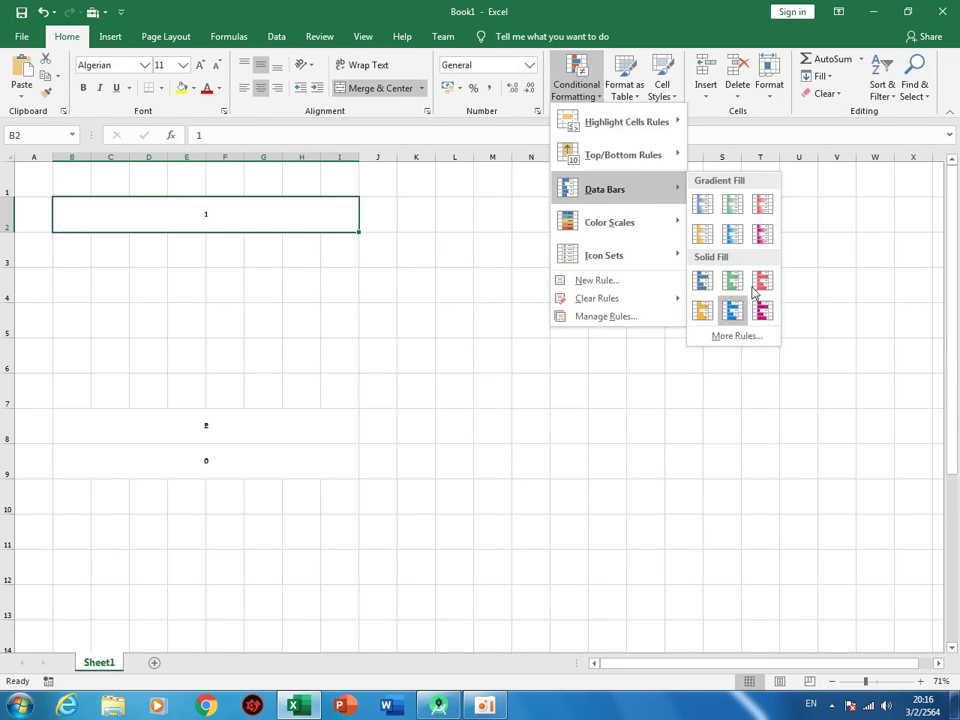
{"action": "left_click", "coordinate": [756, 336]}
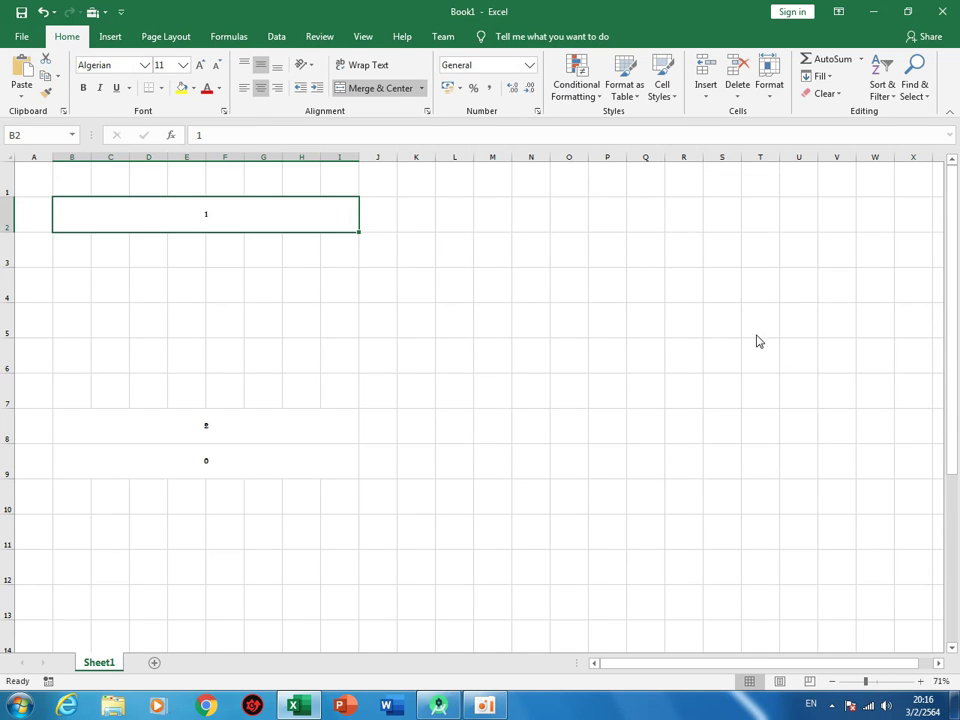
{"action": "left_click", "coordinate": [645, 365]}
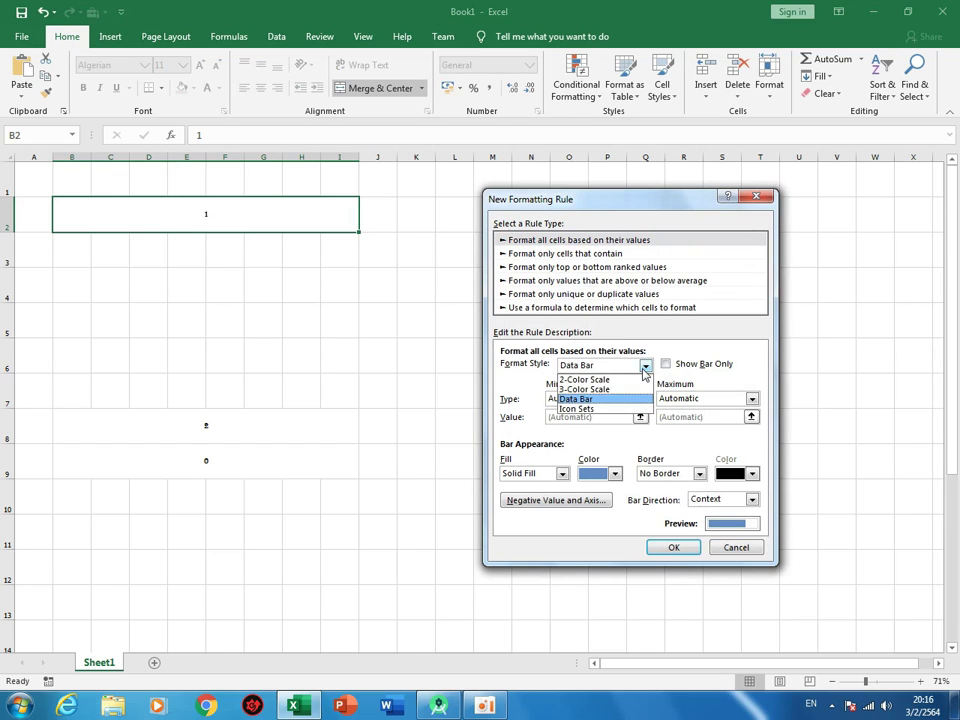
{"action": "left_click", "coordinate": [645, 397]}
Step: Scale the data bar from Number 0 to 100 with yellow fill and a solid border
{"action": "left_click", "coordinate": [647, 399]}
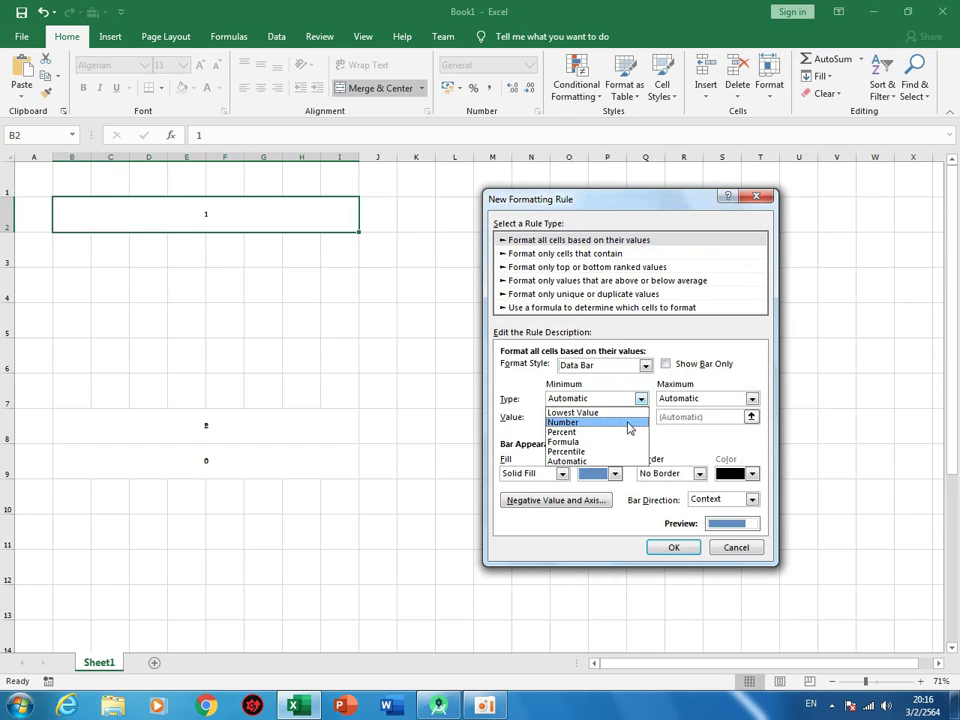
{"action": "left_click", "coordinate": [632, 424]}
{"action": "left_click", "coordinate": [752, 399]}
{"action": "left_click", "coordinate": [739, 422]}
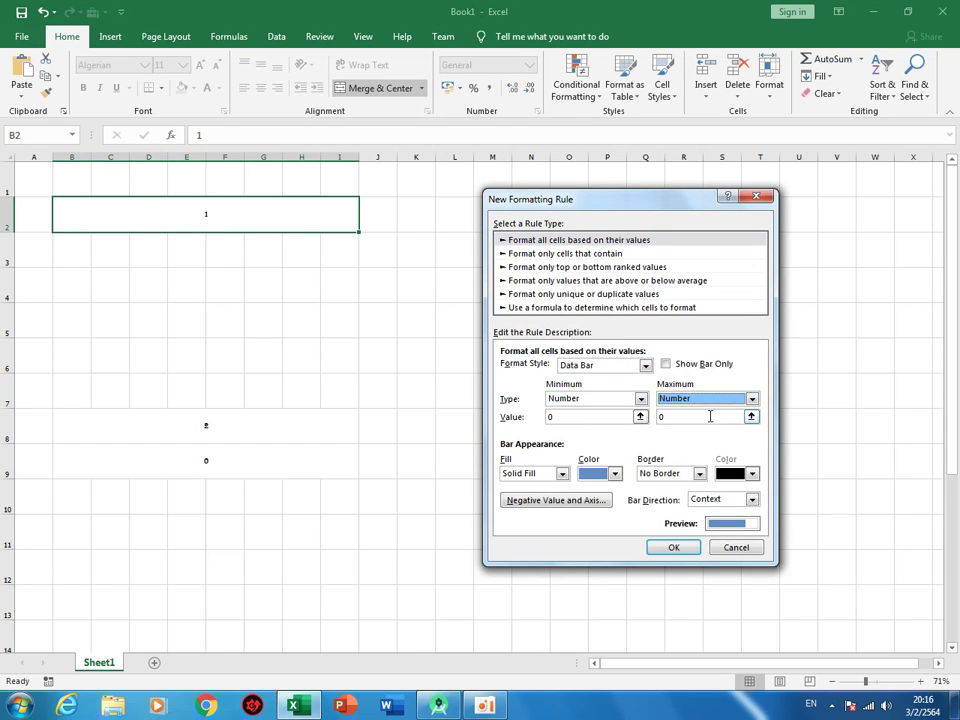
{"action": "key", "text": "Tab"}
{"action": "type", "text": "100"}
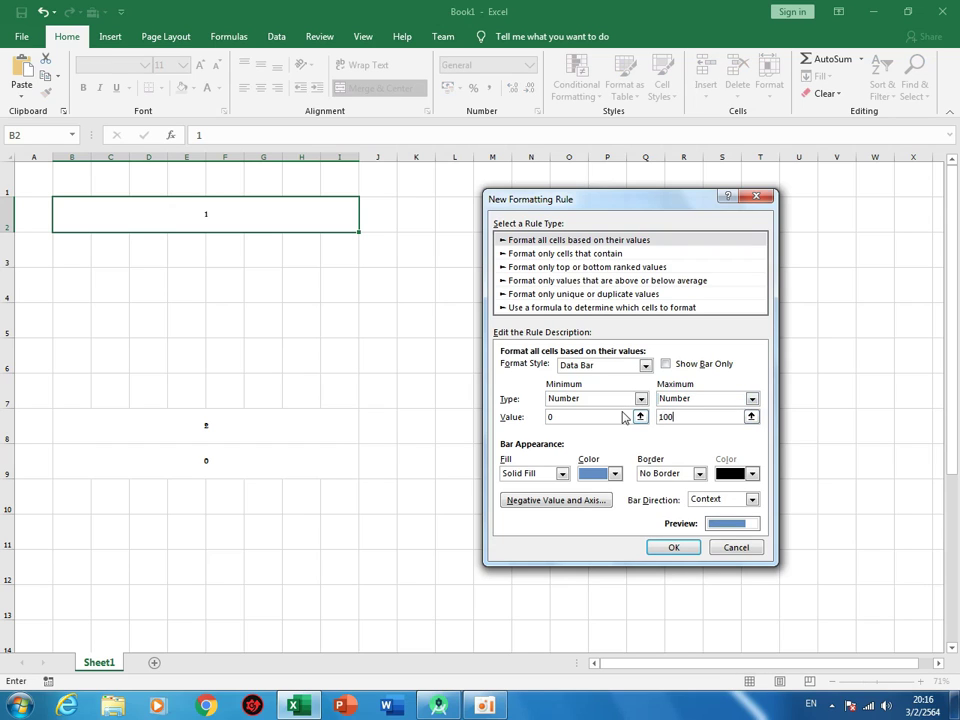
{"action": "left_click", "coordinate": [615, 474]}
{"action": "left_click", "coordinate": [628, 589]}
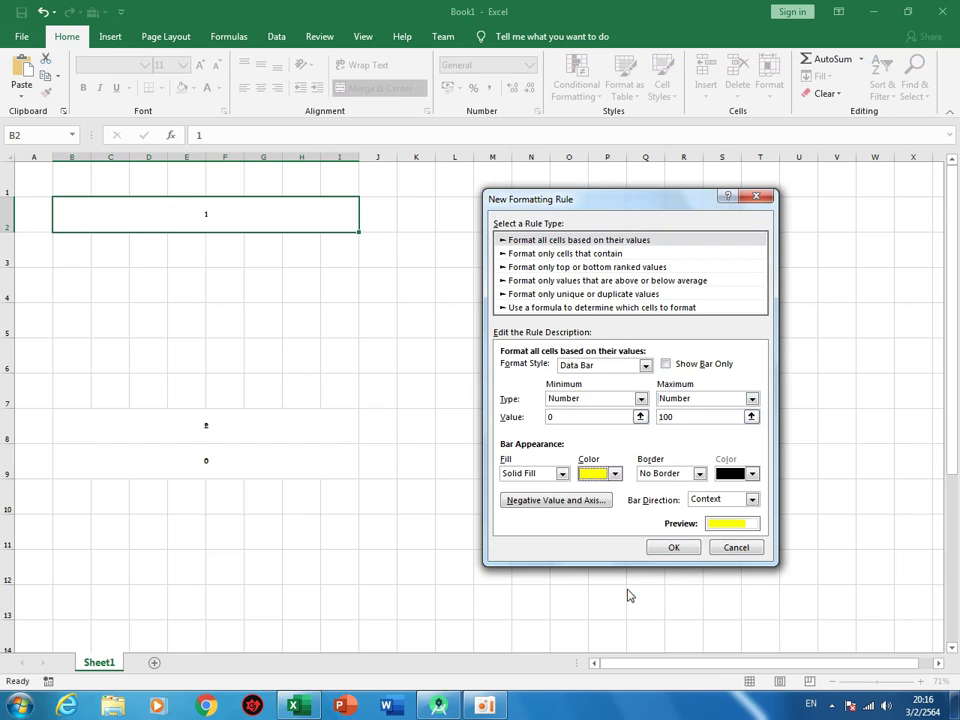
{"action": "left_click", "coordinate": [699, 474]}
{"action": "left_click", "coordinate": [680, 497]}
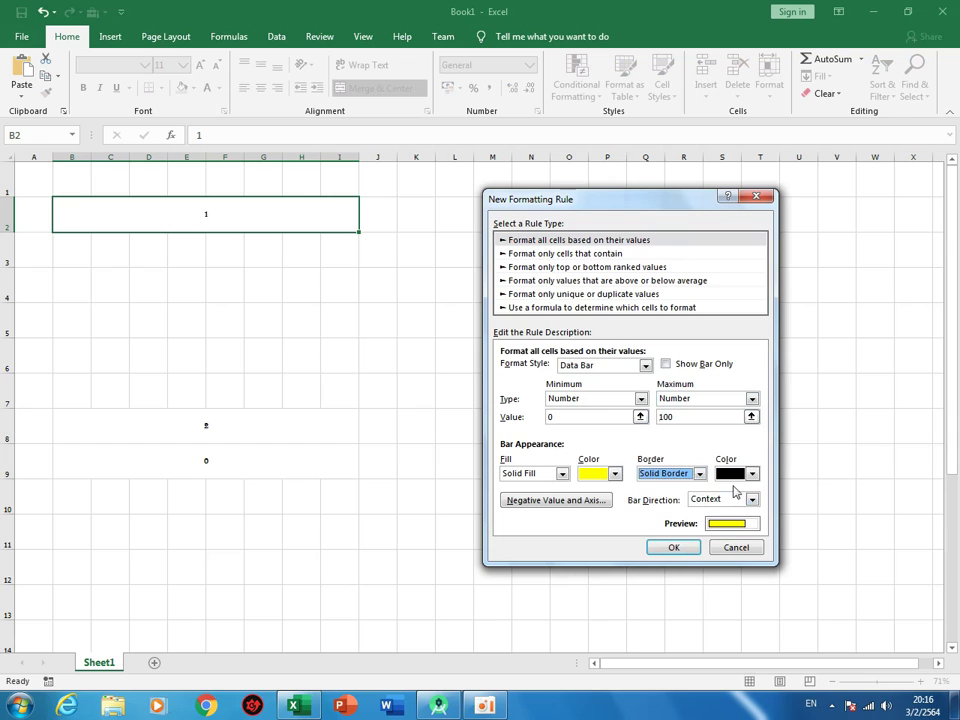
{"action": "left_click", "coordinate": [690, 546]}
{"action": "left_click", "coordinate": [388, 354]}
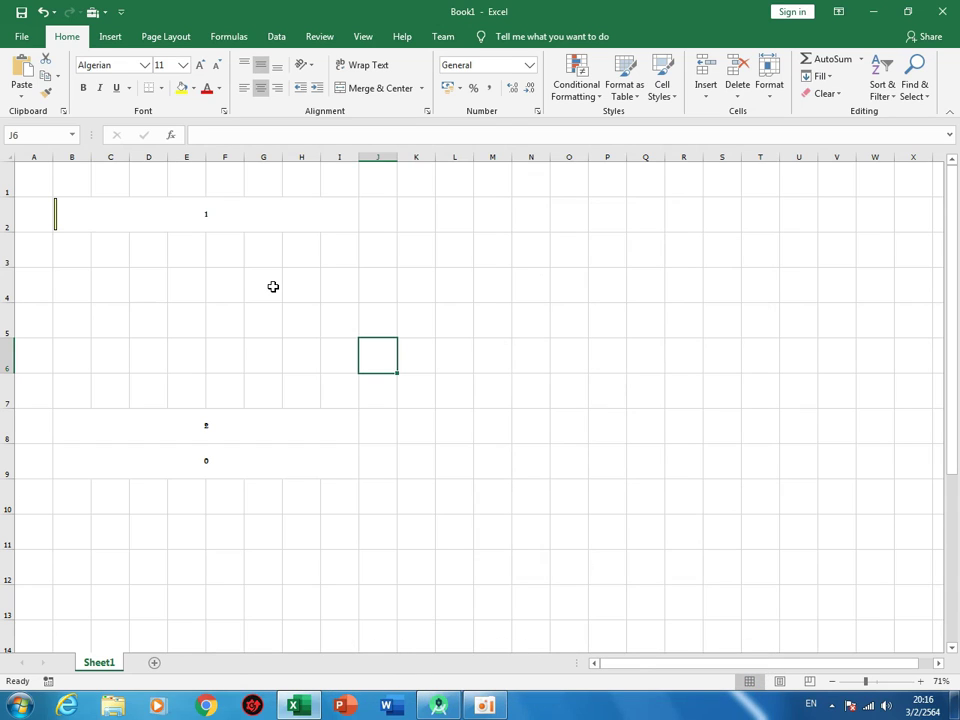
Step: Select E4, glance at the Form Controls gallery, and bring up the Insert ribbon commands
{"action": "left_click", "coordinate": [200, 287]}
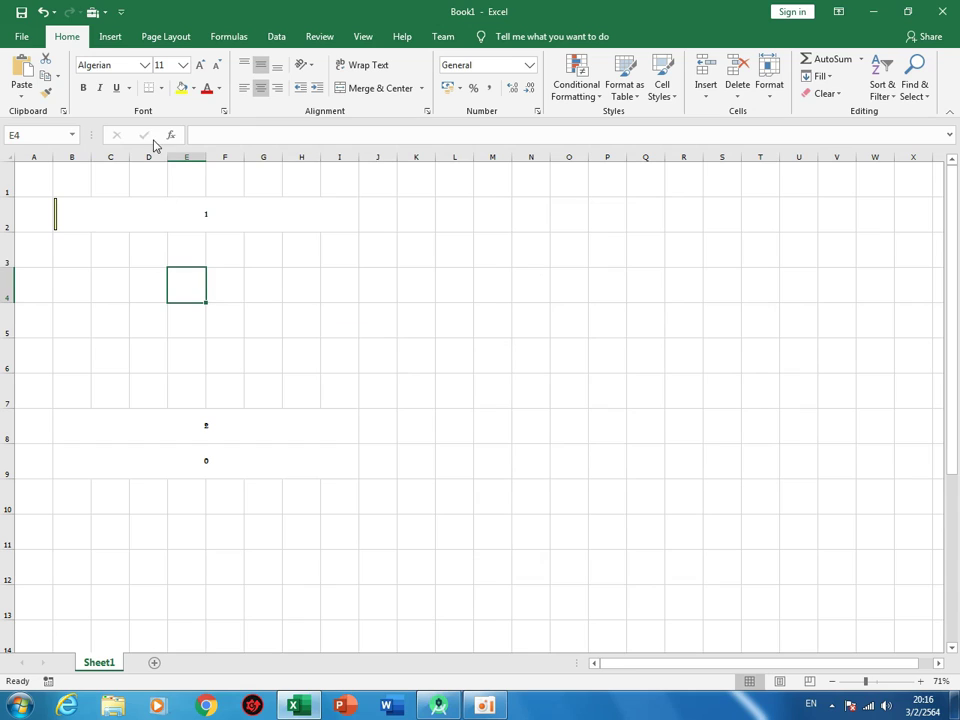
{"action": "left_click", "coordinate": [106, 13]}
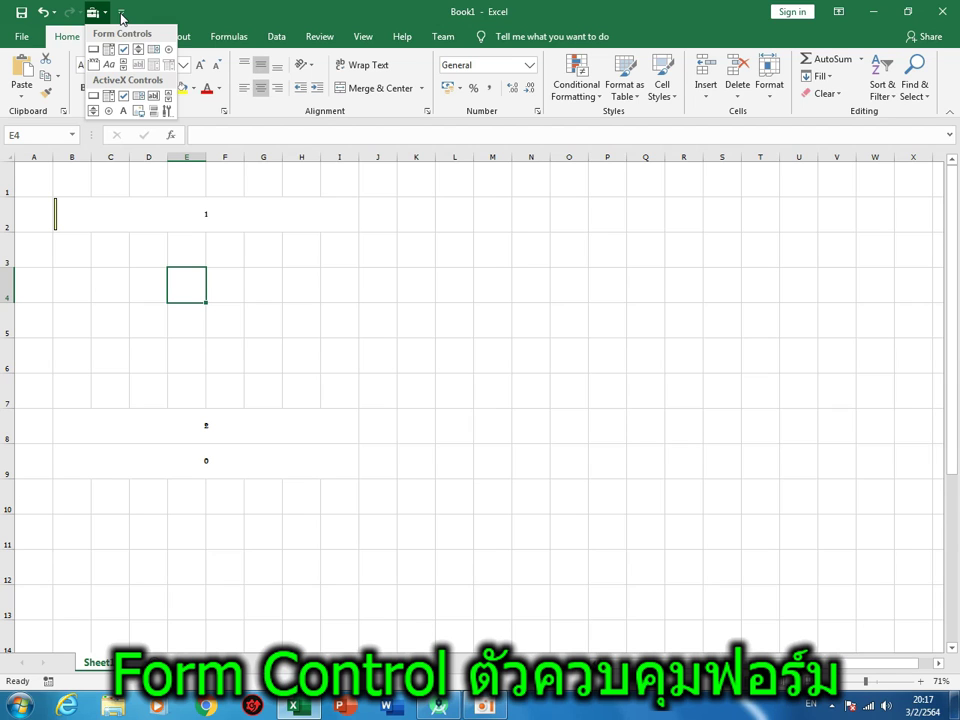
{"action": "left_click", "coordinate": [121, 12]}
{"action": "left_click", "coordinate": [121, 12]}
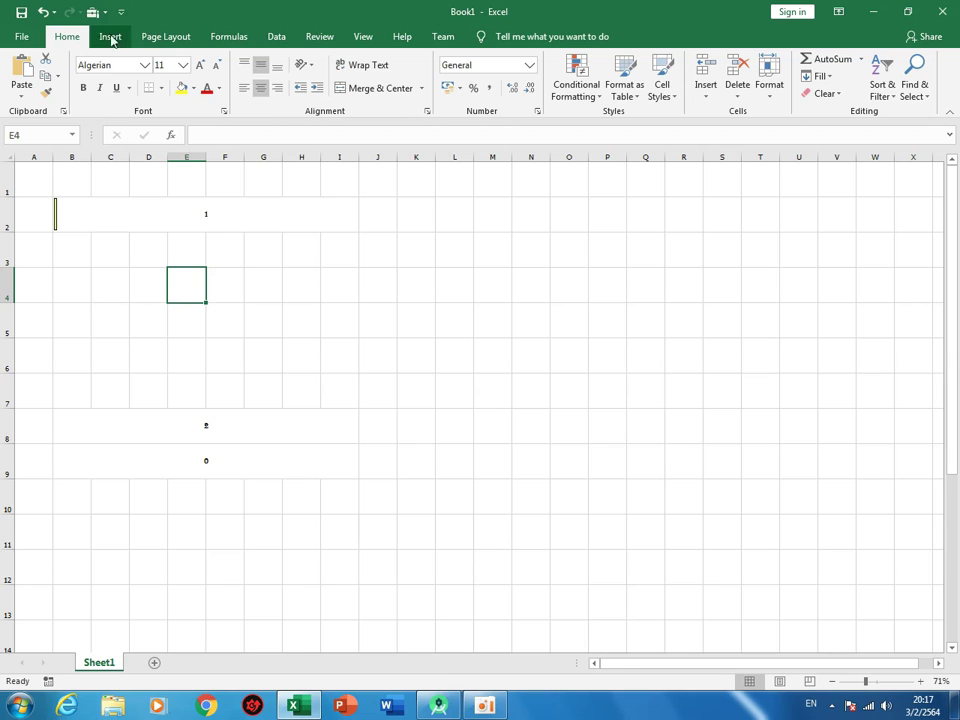
{"action": "left_click", "coordinate": [110, 37]}
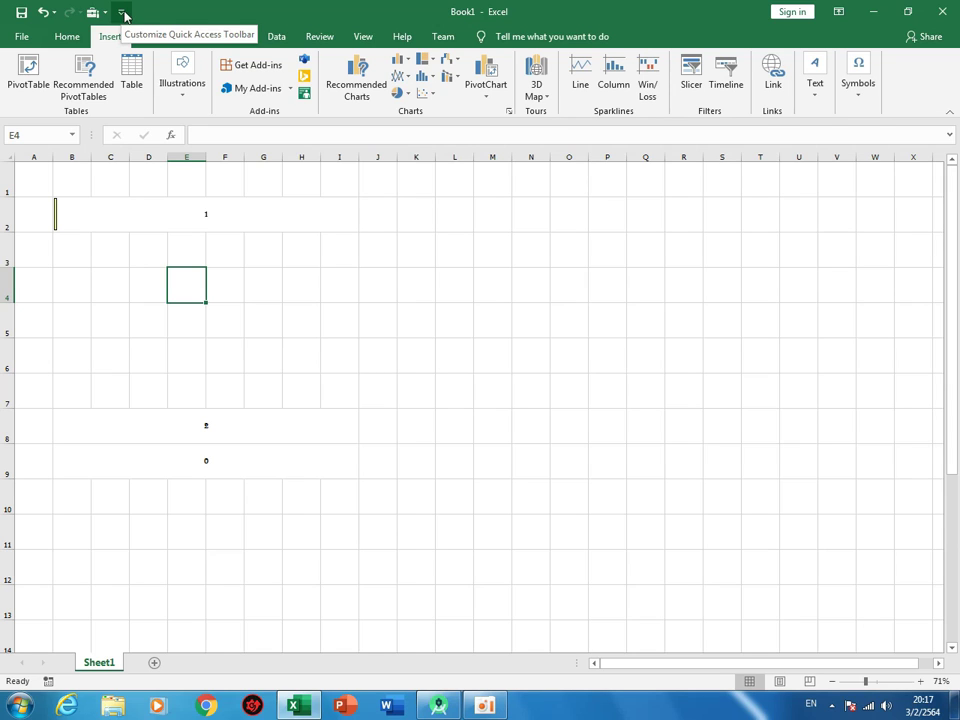
{"action": "left_click", "coordinate": [123, 13]}
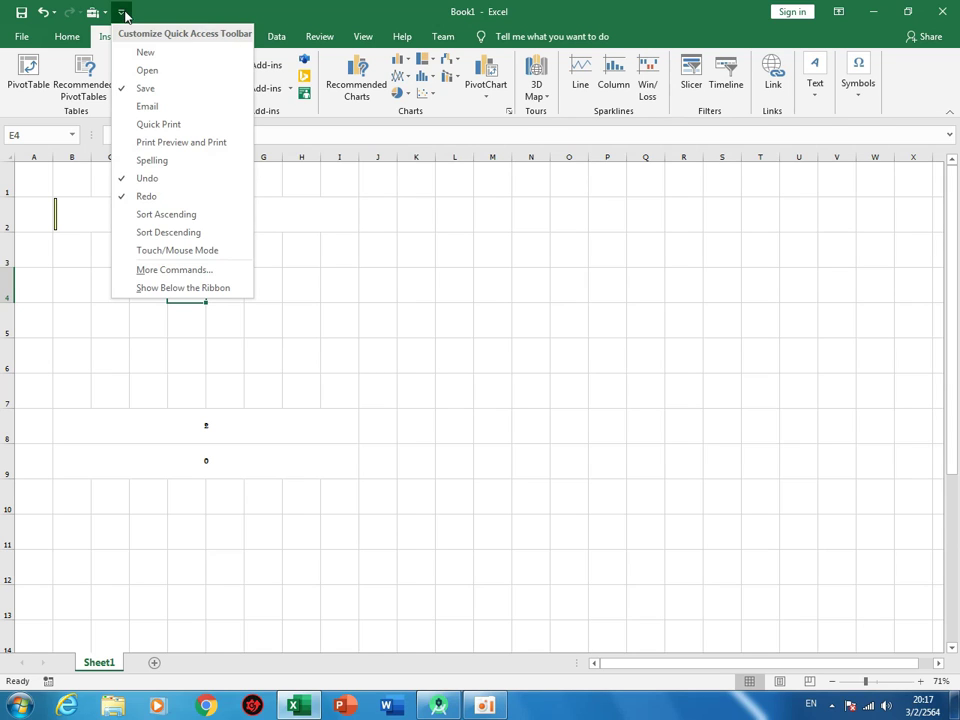
{"action": "left_click", "coordinate": [175, 270]}
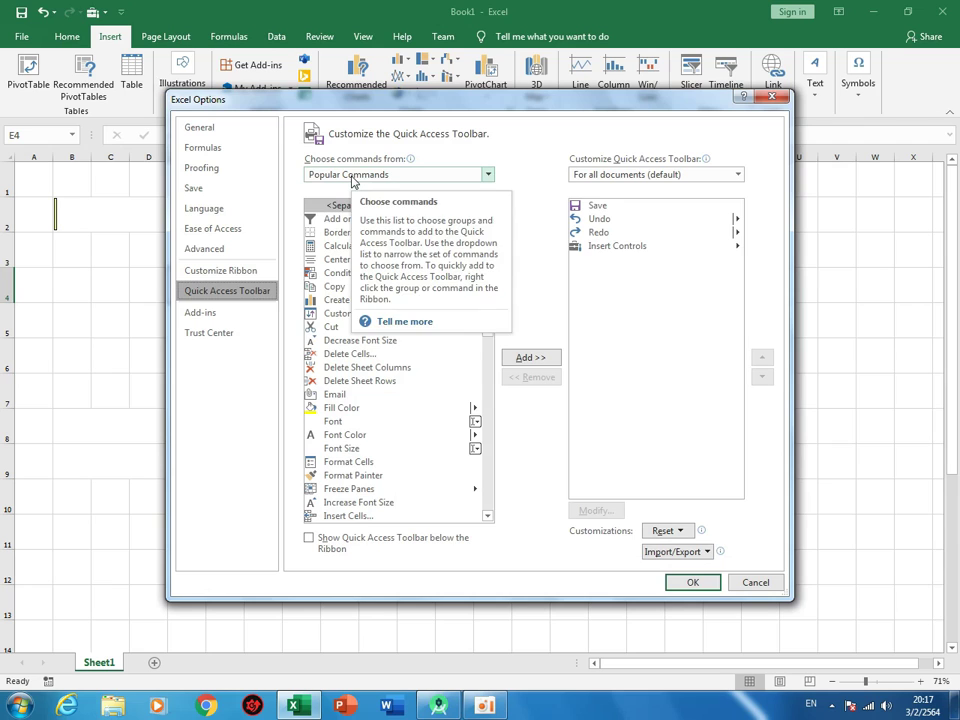
{"action": "left_click", "coordinate": [352, 177]}
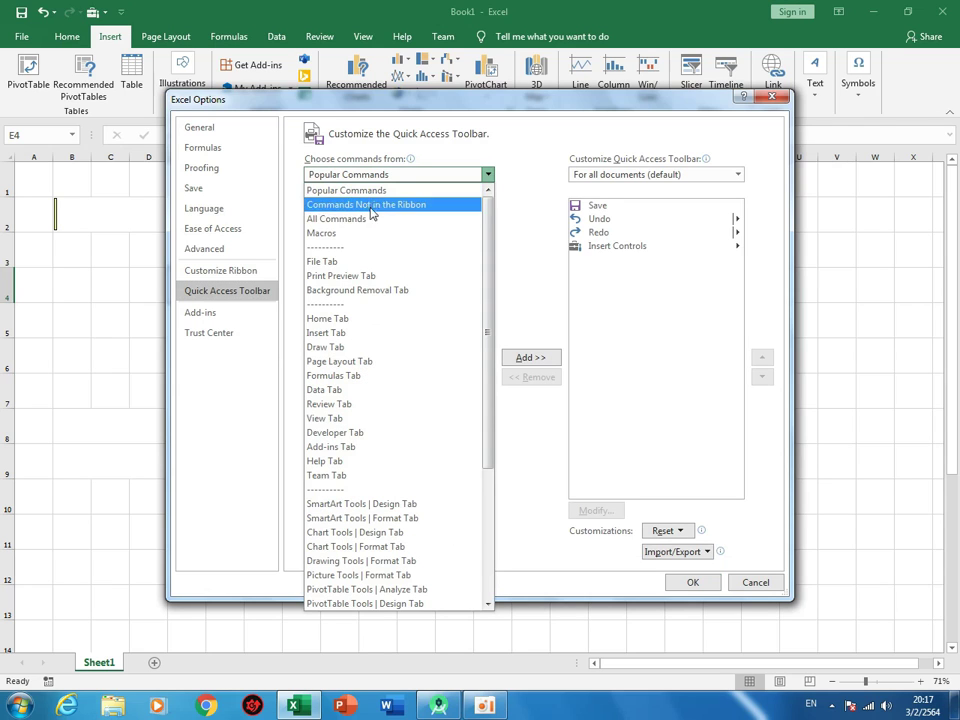
{"action": "left_click", "coordinate": [371, 219]}
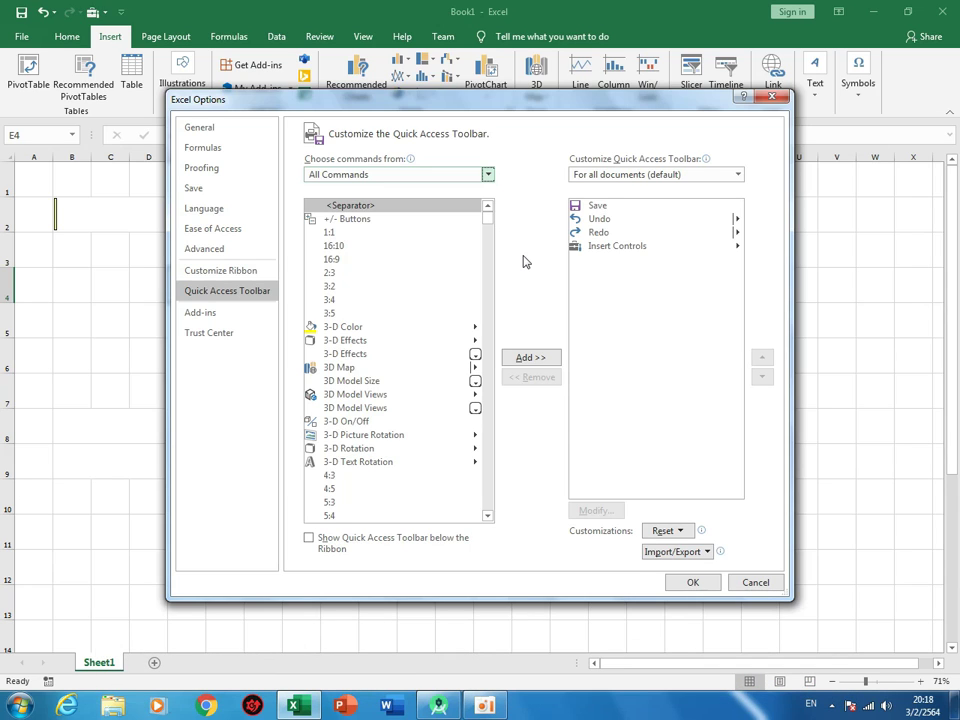
{"action": "left_click_drag", "start_coordinate": [488, 220], "coordinate": [490, 360]}
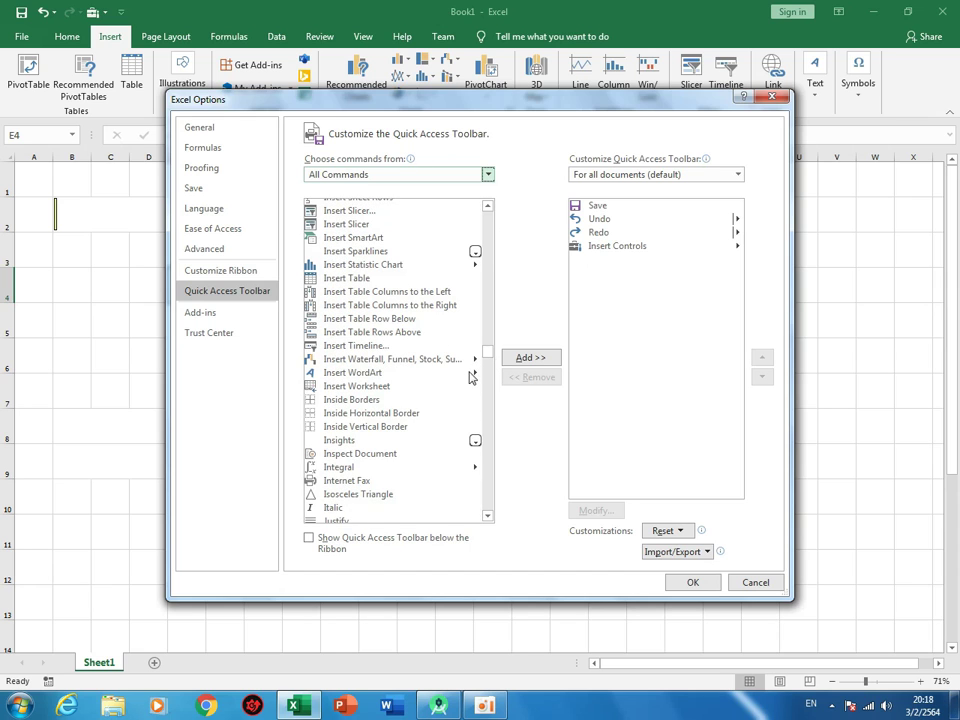
{"action": "left_click_drag", "start_coordinate": [490, 360], "coordinate": [487, 354]}
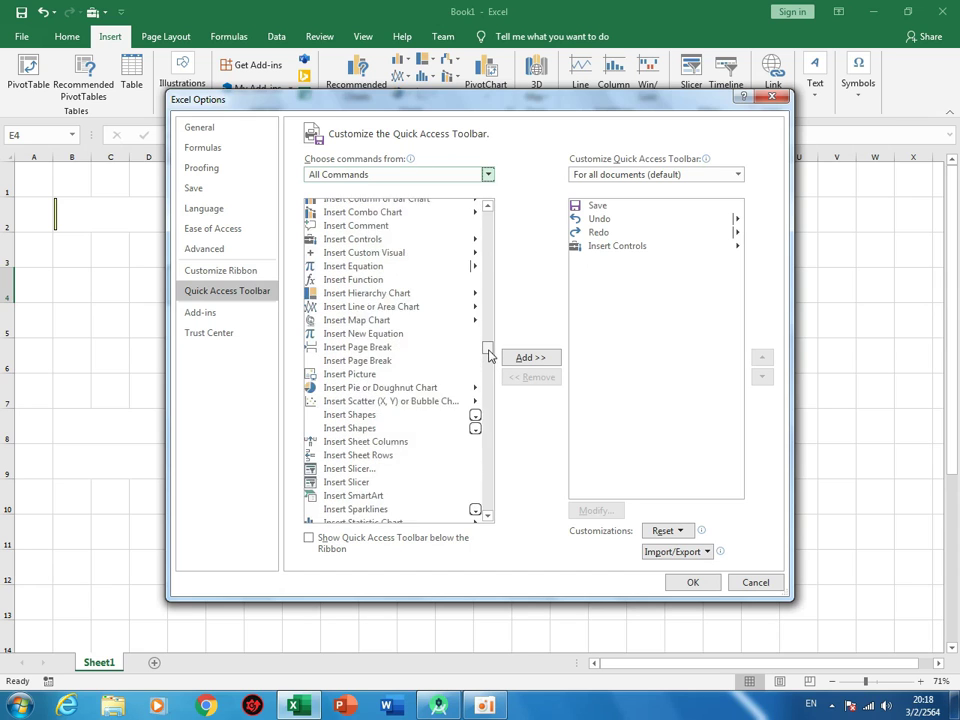
{"action": "left_click", "coordinate": [375, 343]}
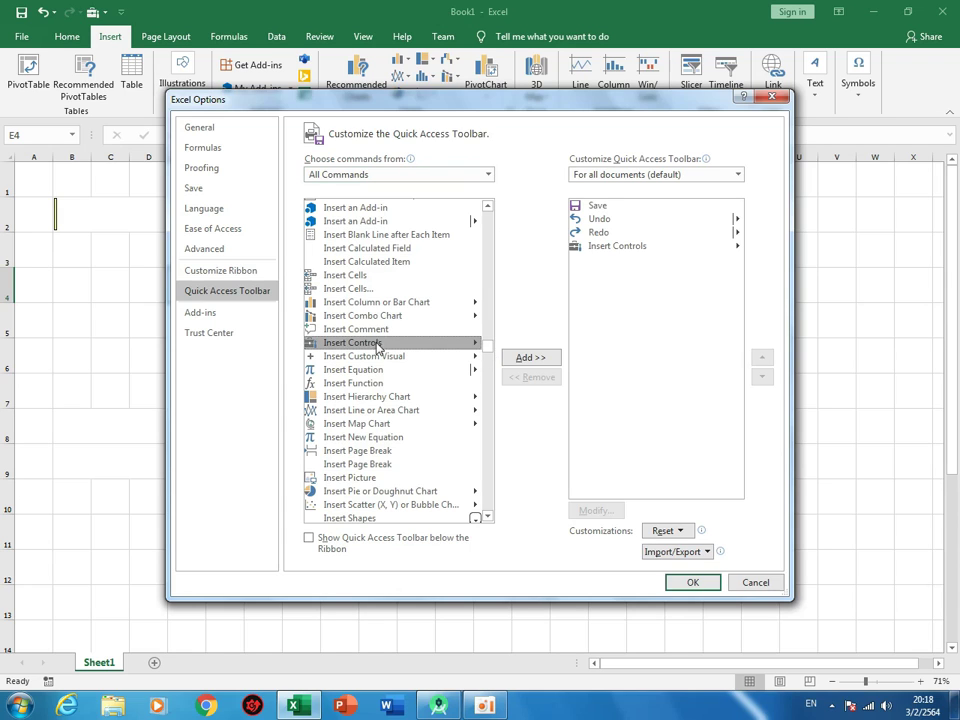
{"action": "left_click", "coordinate": [531, 358]}
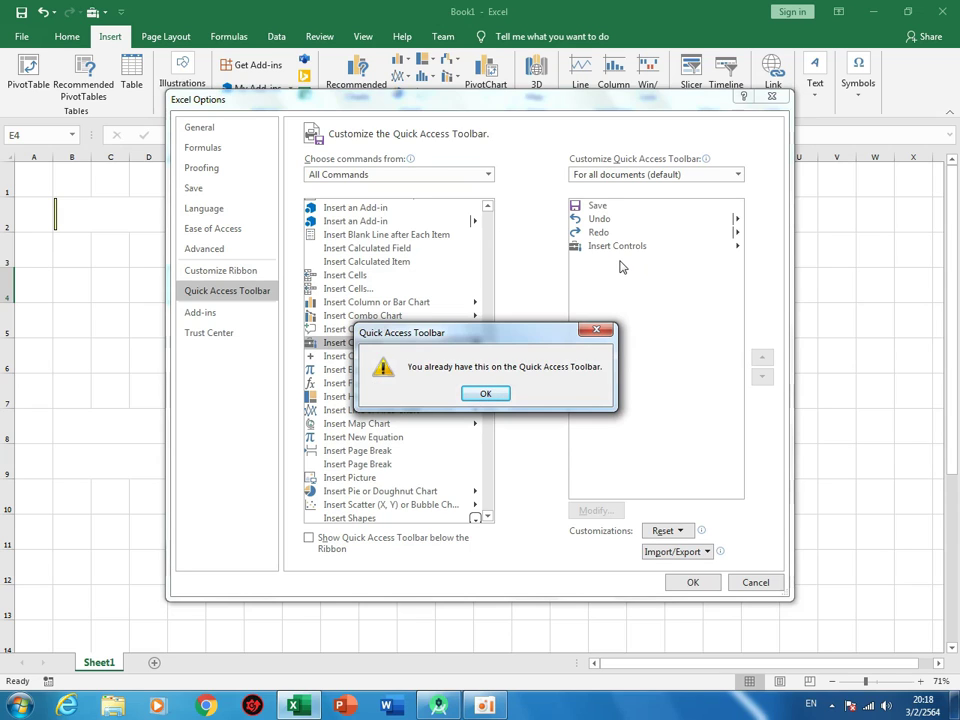
{"action": "left_click", "coordinate": [488, 395]}
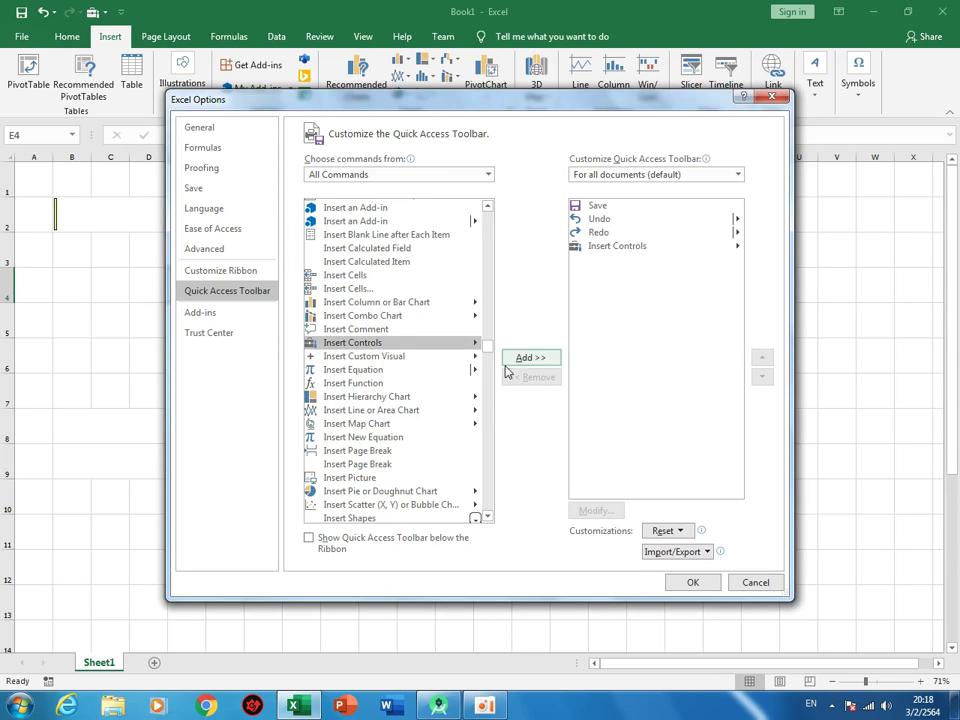
{"action": "left_click", "coordinate": [612, 245]}
{"action": "left_click", "coordinate": [530, 377]}
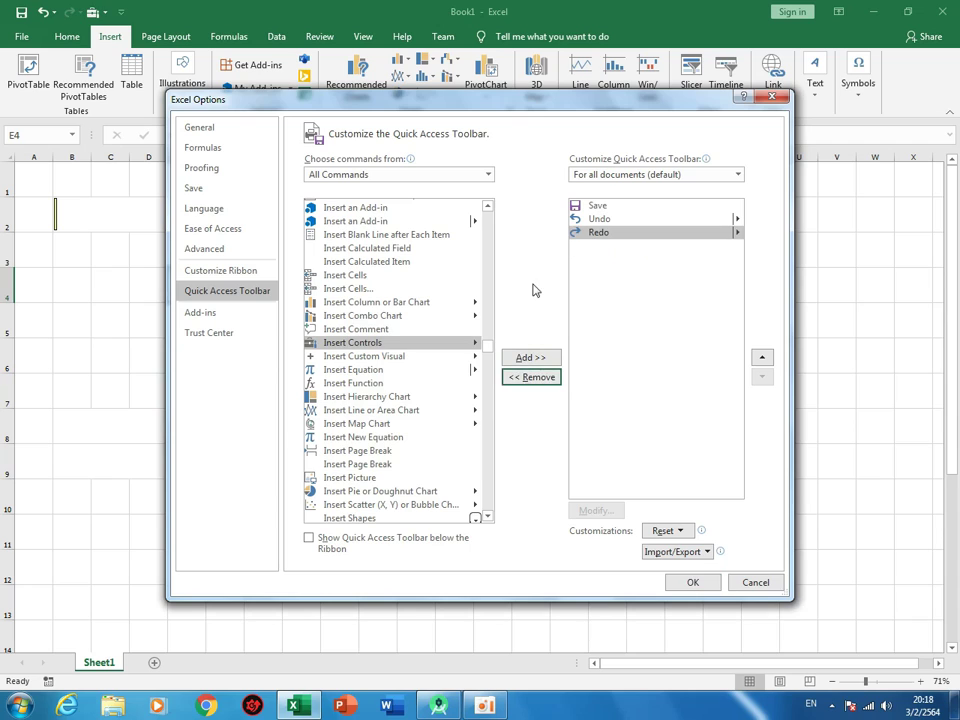
{"action": "left_click", "coordinate": [378, 345]}
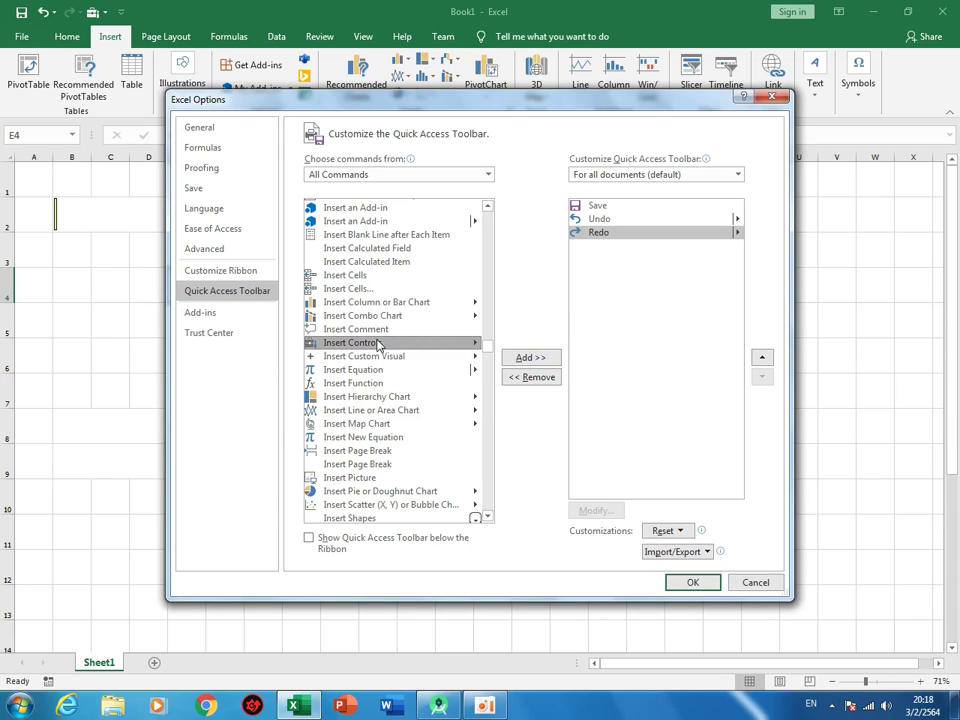
{"action": "left_click", "coordinate": [530, 358]}
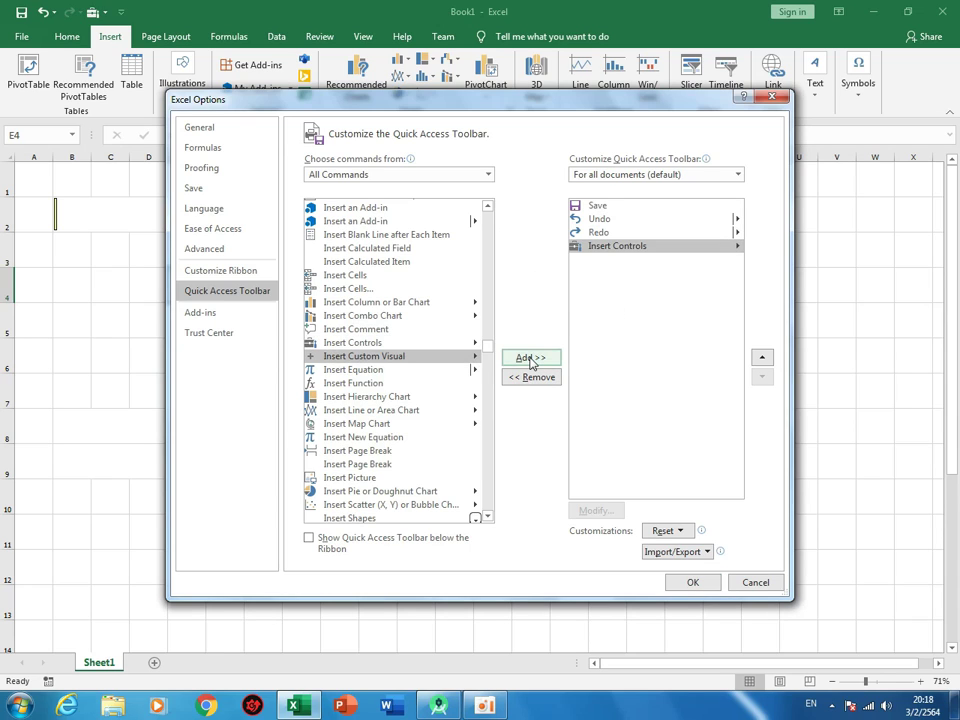
{"action": "left_click", "coordinate": [760, 361]}
{"action": "left_click", "coordinate": [760, 362]}
{"action": "left_click", "coordinate": [760, 362]}
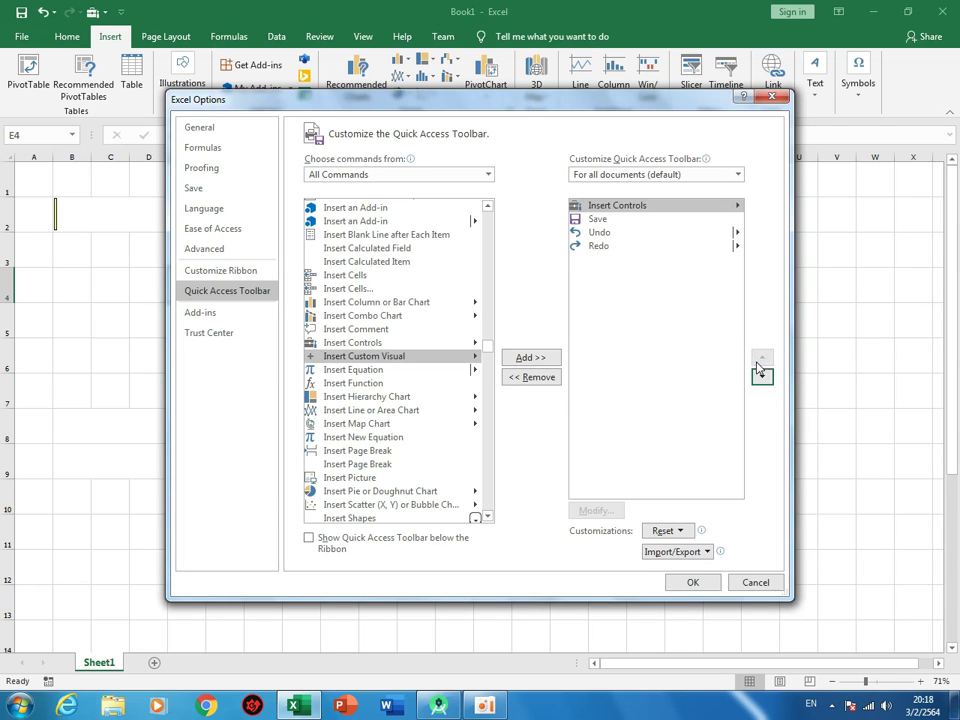
{"action": "left_click", "coordinate": [762, 377]}
{"action": "left_click", "coordinate": [762, 377]}
{"action": "left_click", "coordinate": [761, 374]}
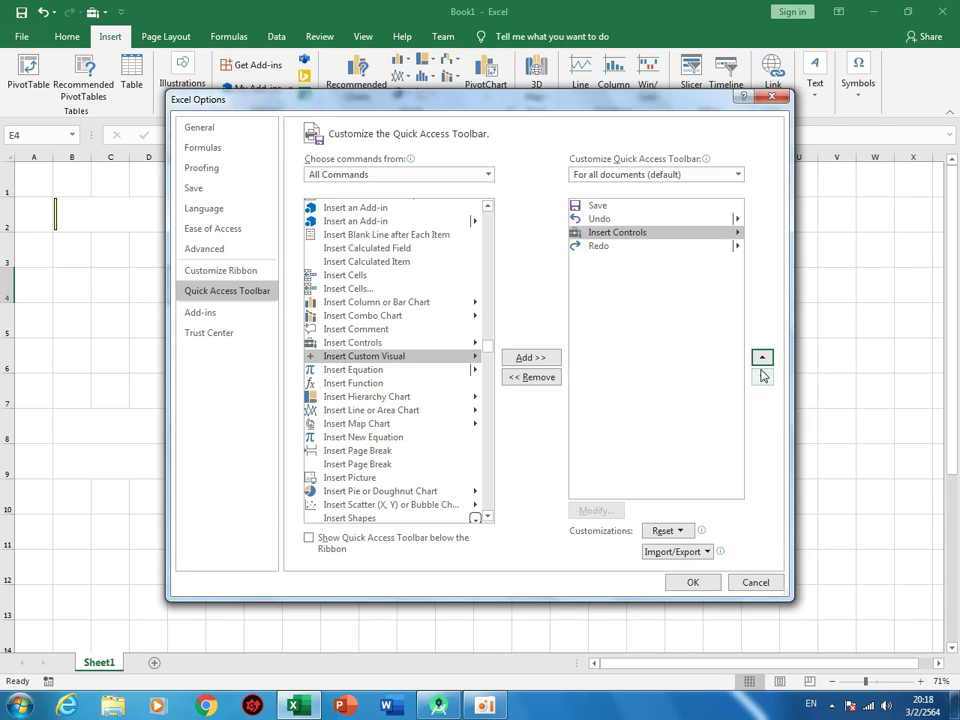
{"action": "left_click", "coordinate": [686, 582]}
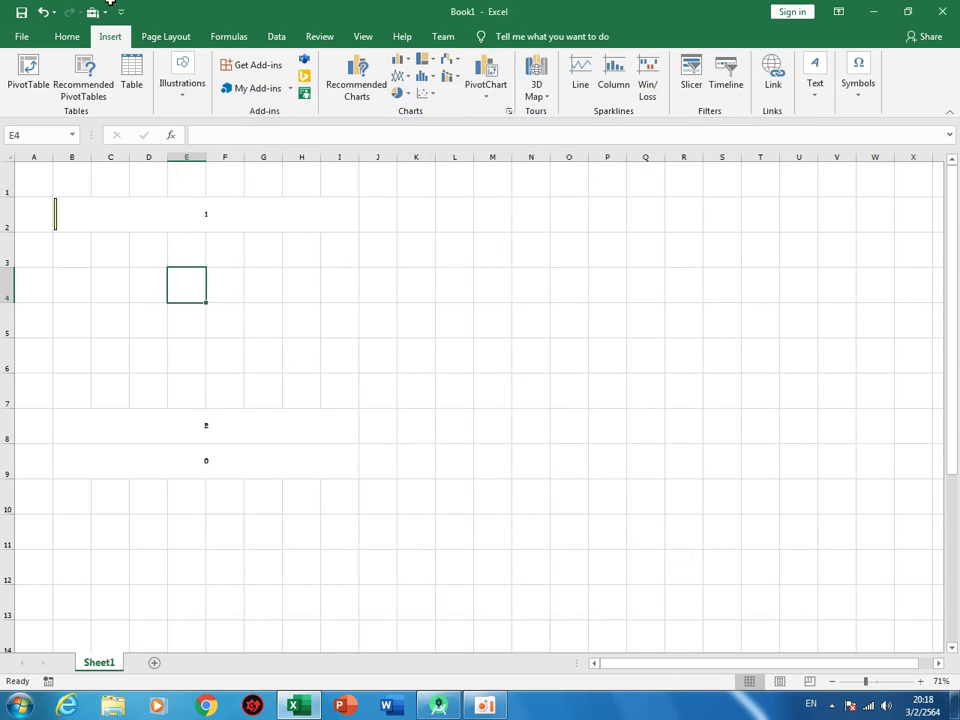
Step: Draw a form button below the row-2 bar and caption it 'Charge'
{"action": "left_click", "coordinate": [100, 16]}
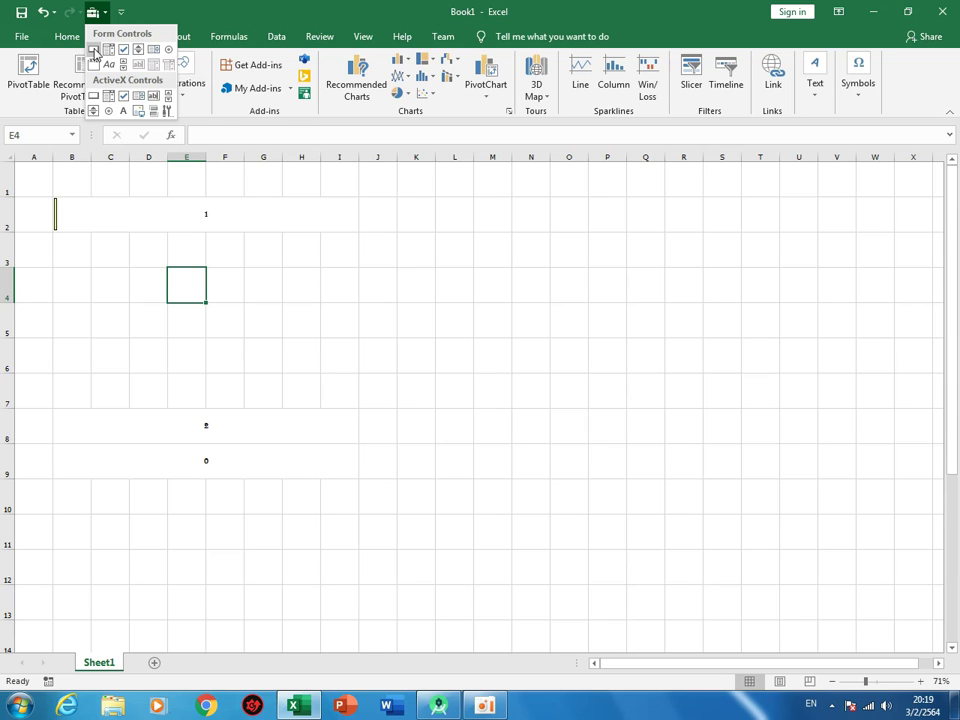
{"action": "left_click", "coordinate": [94, 51]}
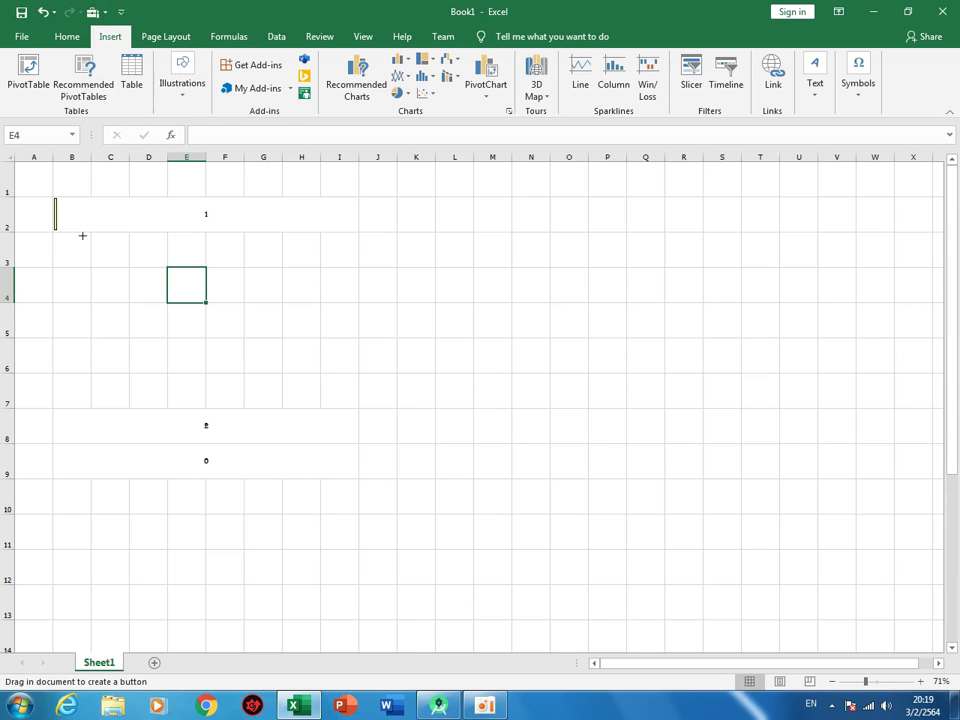
{"action": "left_click_drag", "start_coordinate": [53, 235], "coordinate": [127, 264]}
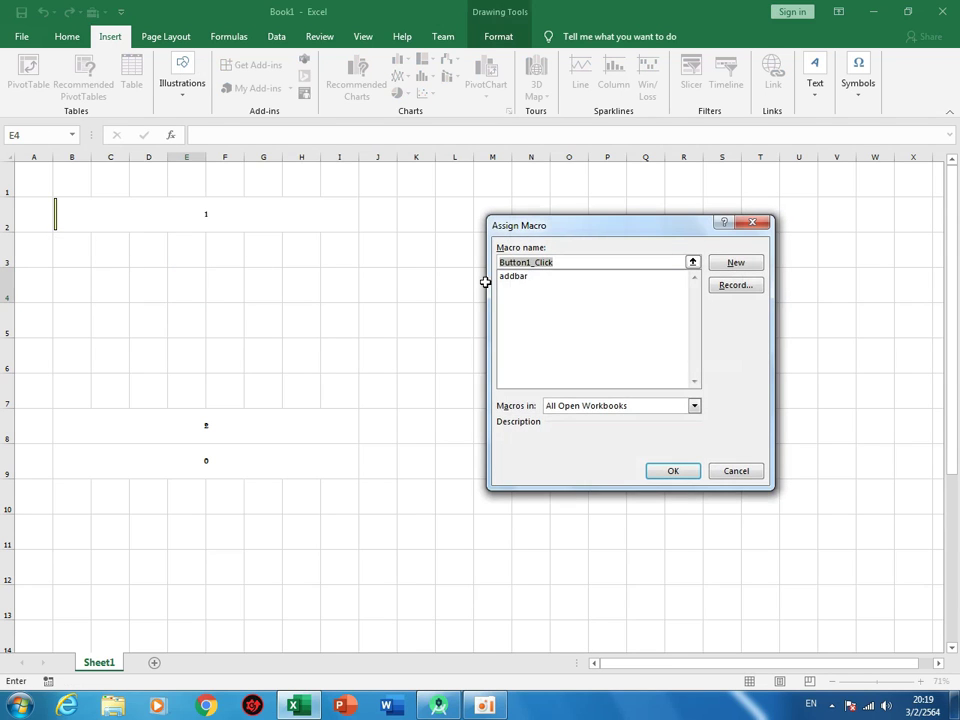
{"action": "double_click", "coordinate": [516, 277]}
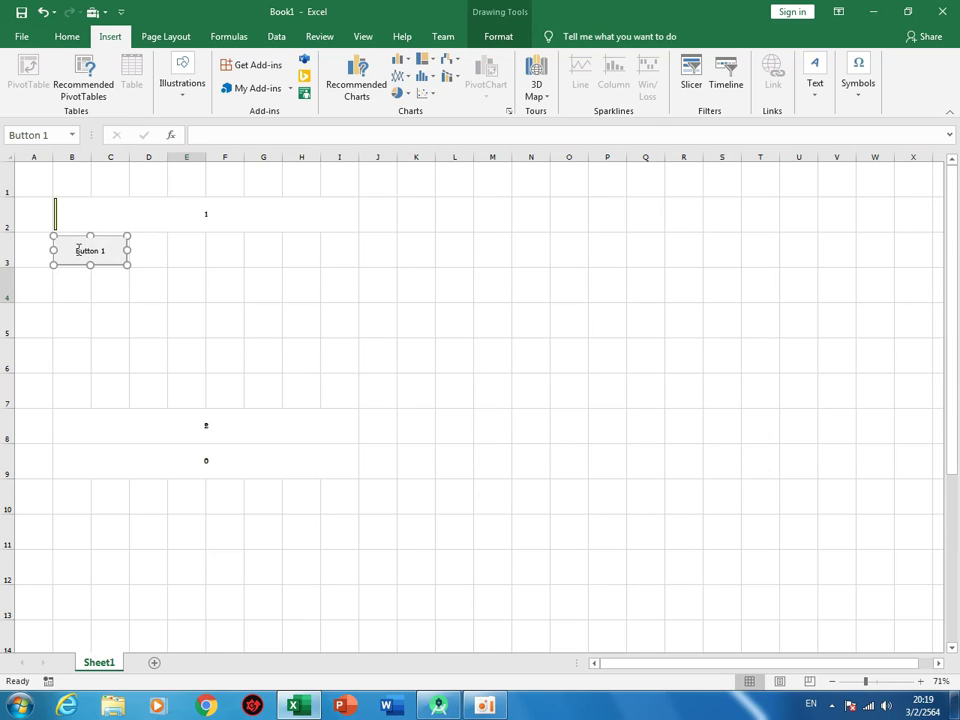
{"action": "key", "text": "BackSpace"}
{"action": "key", "text": "BackSpace"}
{"action": "key", "text": "BackSpace"}
{"action": "key", "text": "BackSpace"}
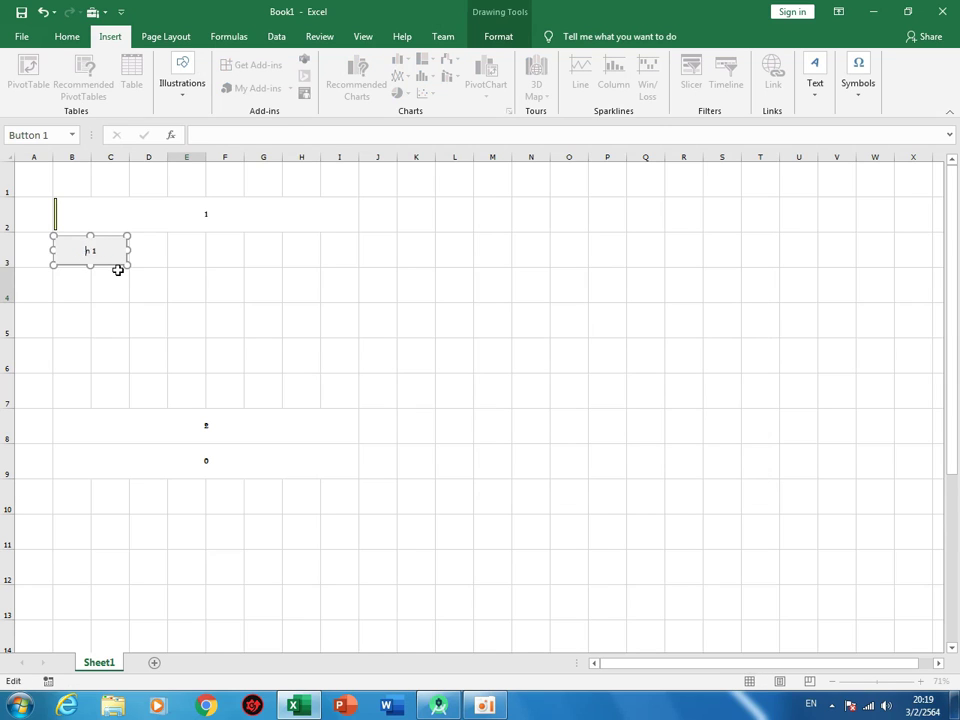
{"action": "key", "text": "BackSpace"}
{"action": "key", "text": "BackSpace"}
{"action": "key", "text": "BackSpace"}
{"action": "type", "text": "Change"}
{"action": "left_click", "coordinate": [118, 270]}
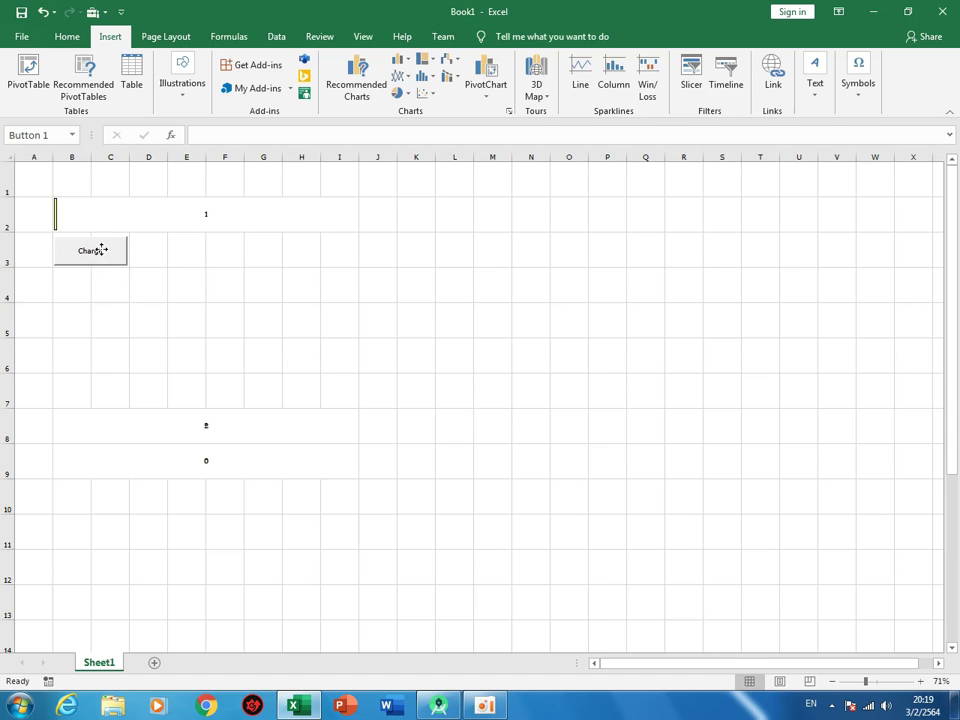
Step: Assign the addbar macro to the Charge button
{"action": "right_click", "coordinate": [103, 250]}
{"action": "left_click", "coordinate": [148, 371]}
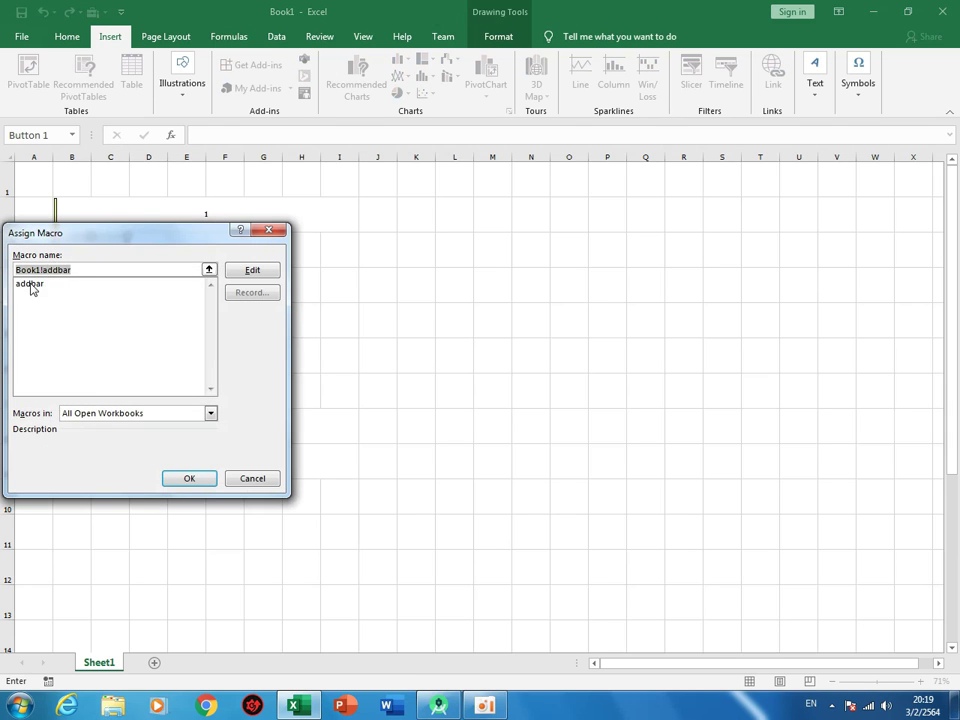
{"action": "left_click", "coordinate": [30, 283]}
{"action": "left_click", "coordinate": [187, 478]}
Step: Run the Charge button until the row-2 yellow bar fills to 100, then clear the copy marquee
{"action": "left_click", "coordinate": [171, 331]}
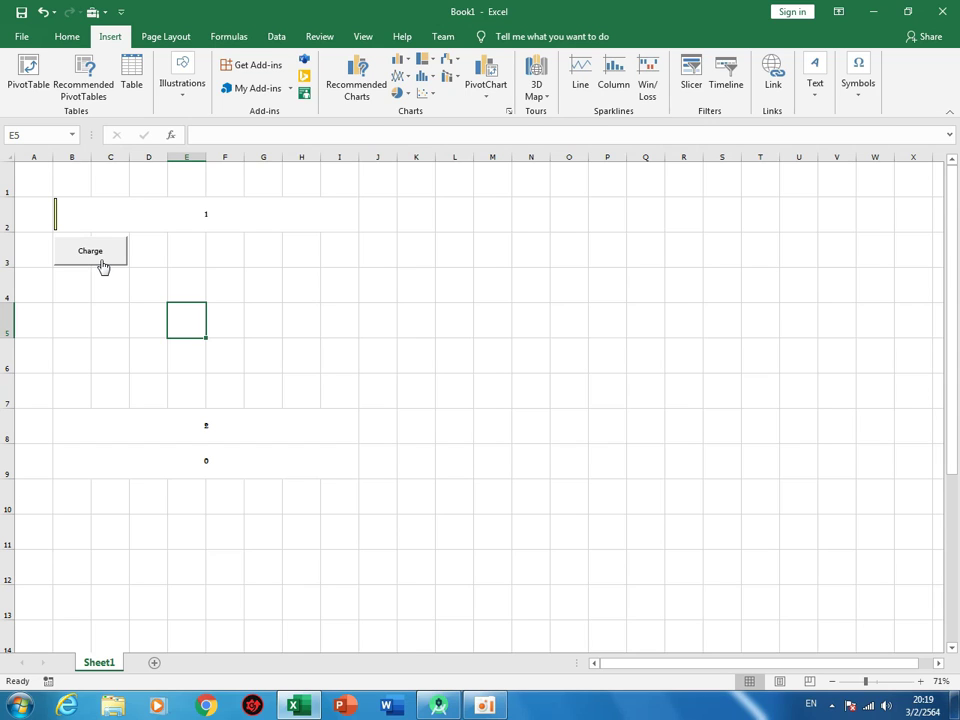
{"action": "left_click", "coordinate": [101, 262]}
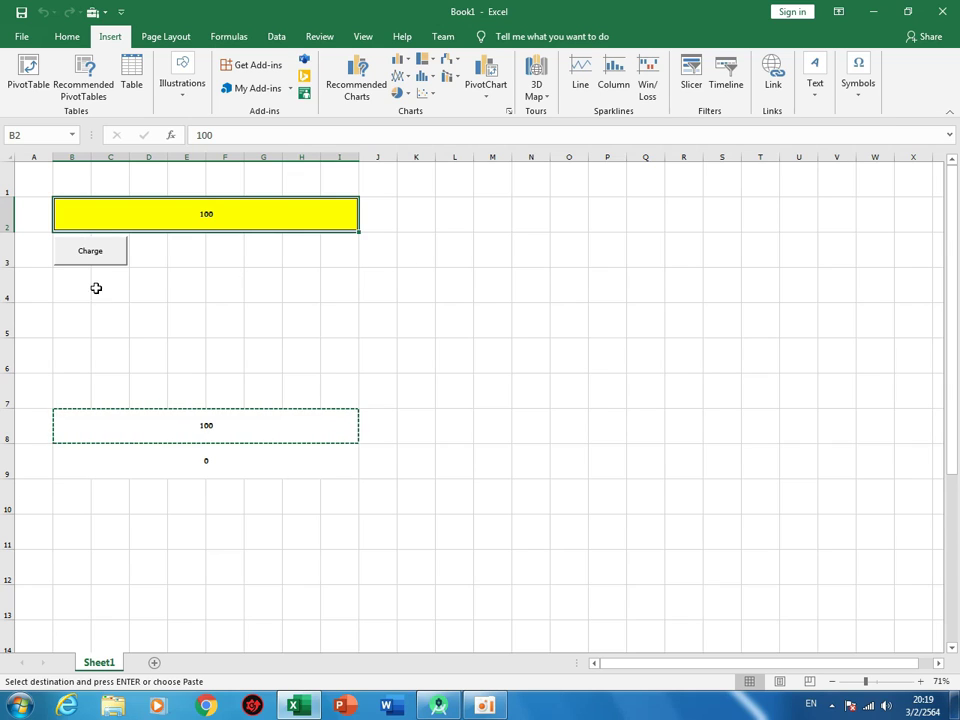
{"action": "left_click", "coordinate": [90, 258]}
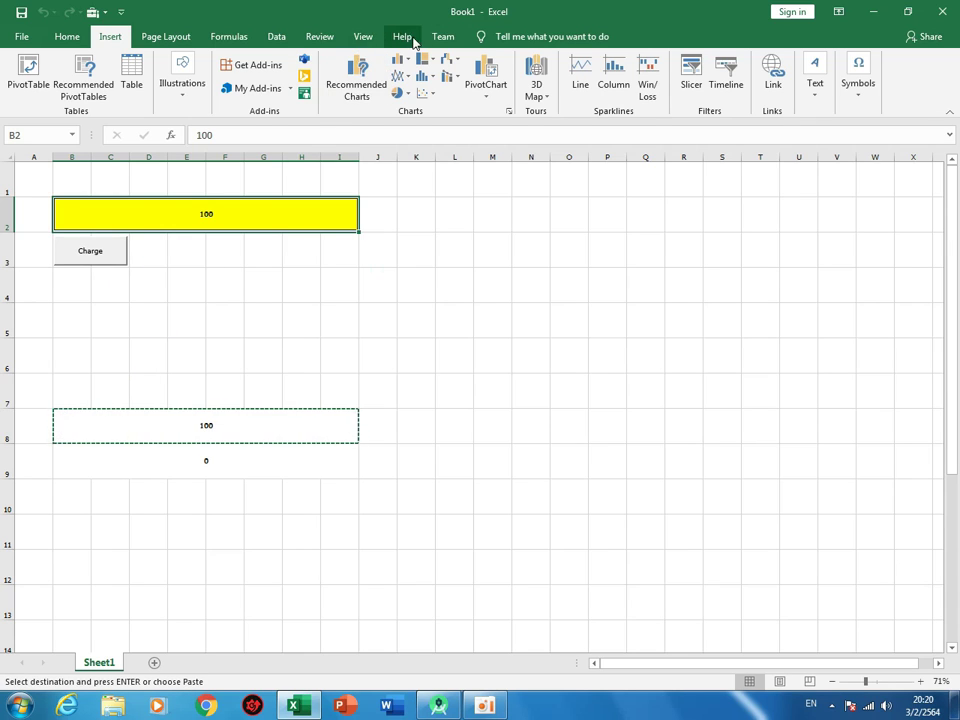
{"action": "left_click", "coordinate": [217, 539]}
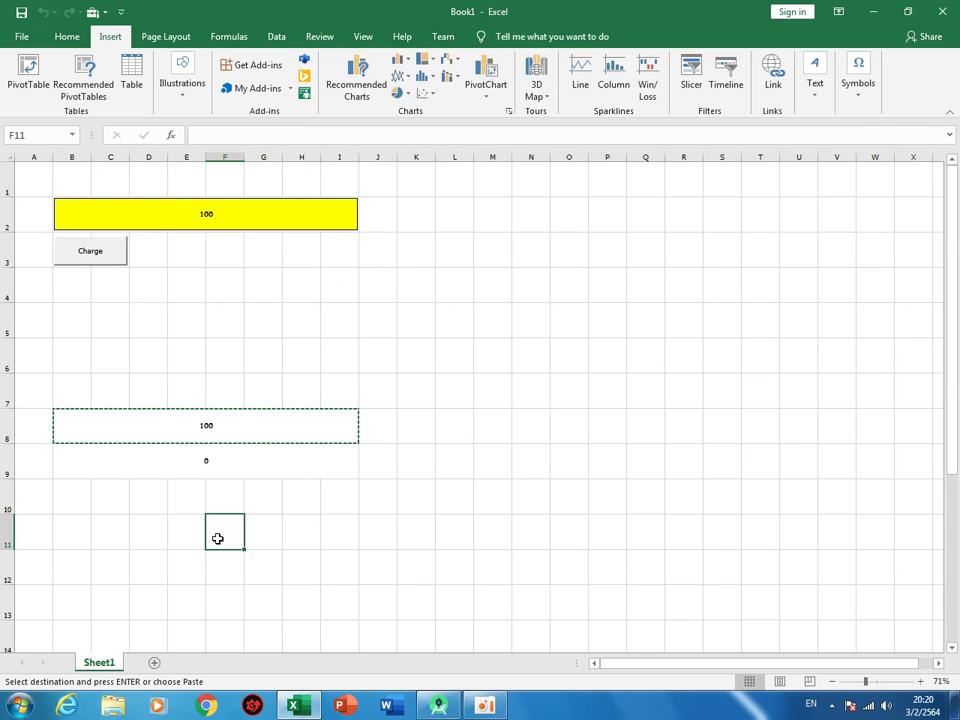
{"action": "key", "text": "Escape"}
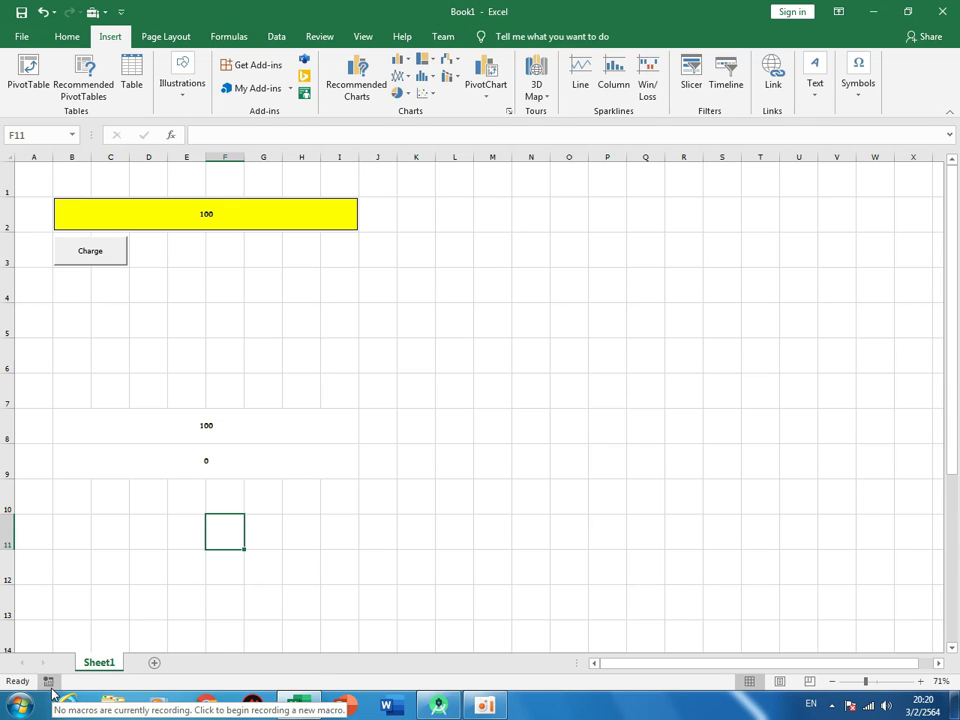
Step: Record a resetbar macro that copies the 0 from B9 and pastes it into B2
{"action": "left_click", "coordinate": [50, 688]}
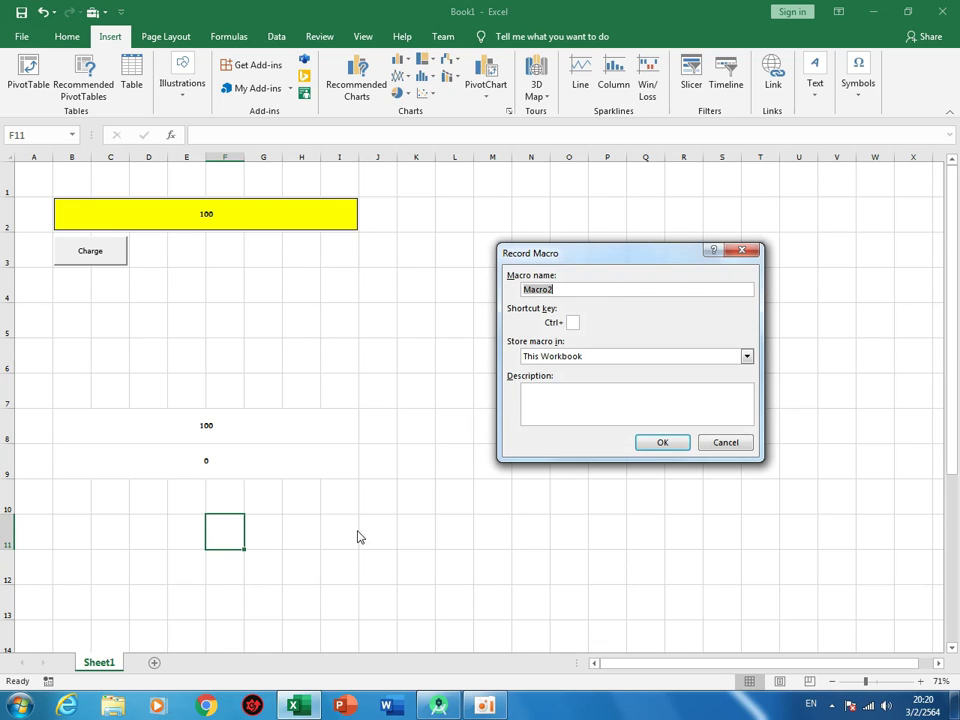
{"action": "type", "text": "resetbar"}
{"action": "left_click", "coordinate": [677, 447]}
{"action": "left_click", "coordinate": [242, 468]}
{"action": "right_click", "coordinate": [242, 468]}
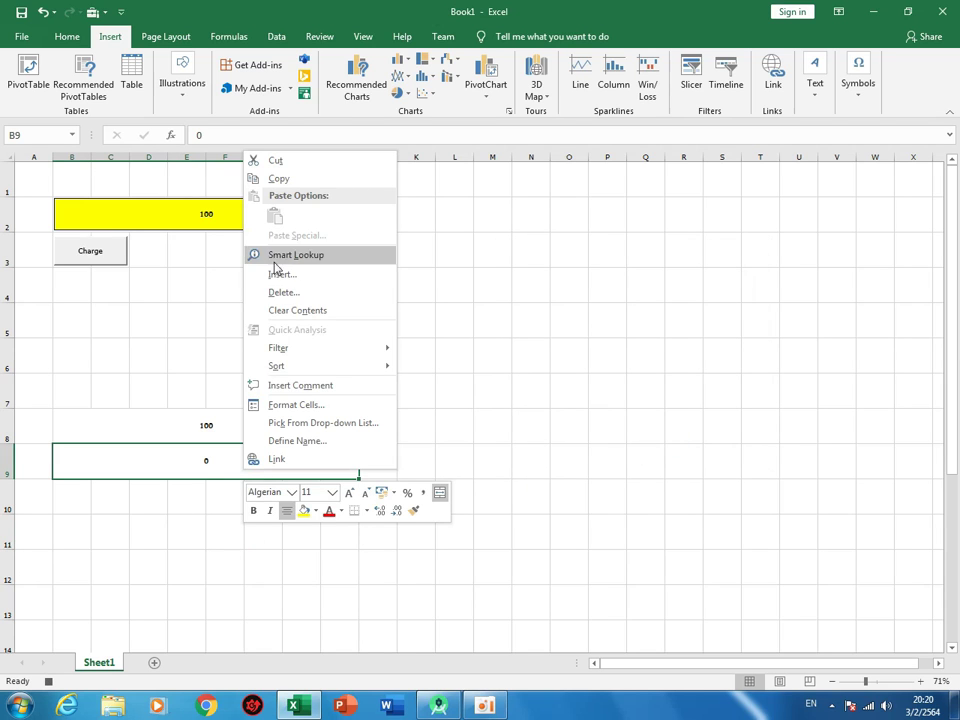
{"action": "left_click", "coordinate": [281, 189]}
{"action": "left_click", "coordinate": [197, 212]}
{"action": "right_click", "coordinate": [197, 212]}
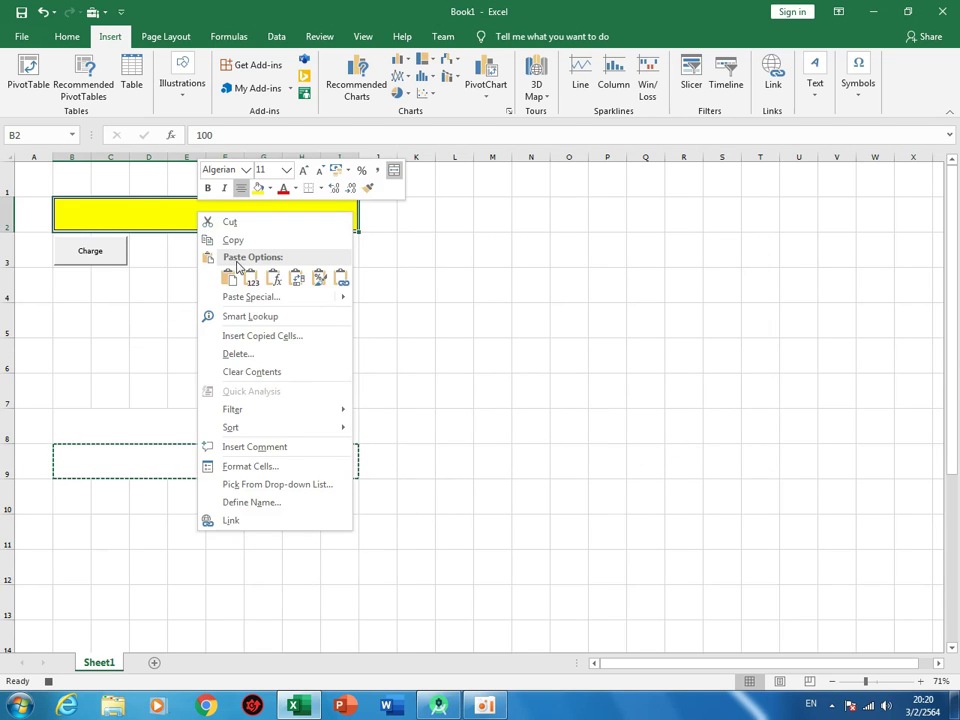
{"action": "left_click", "coordinate": [221, 276]}
{"action": "left_click", "coordinate": [48, 681]}
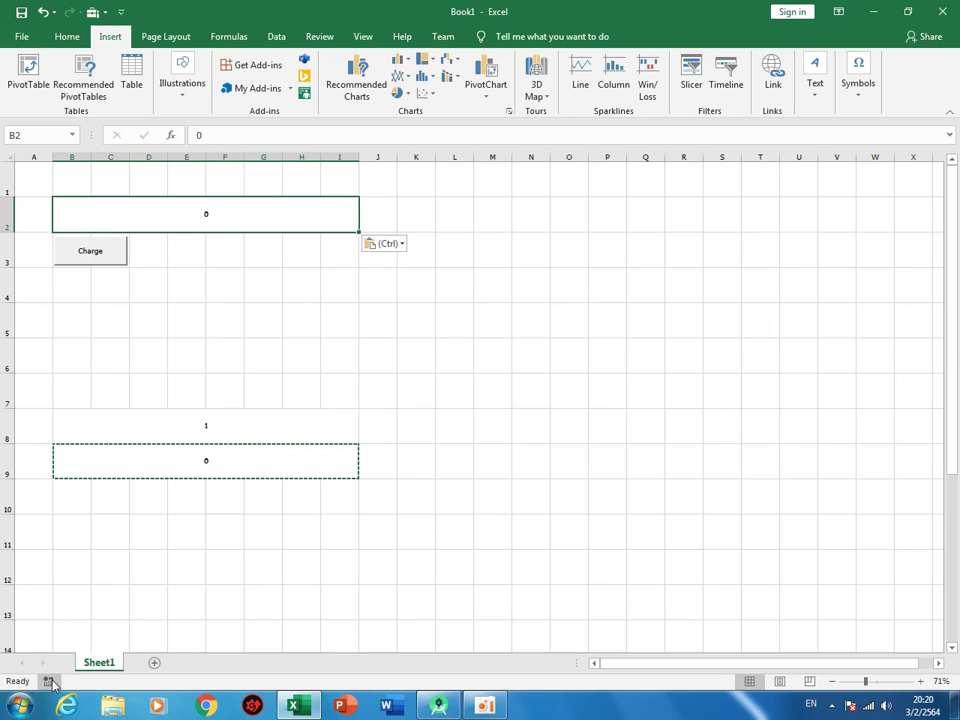
Step: Copy the Charge button to H3, caption the copy 'Reset', and run Charge again
{"action": "right_click", "coordinate": [101, 256]}
{"action": "left_click", "coordinate": [131, 281]}
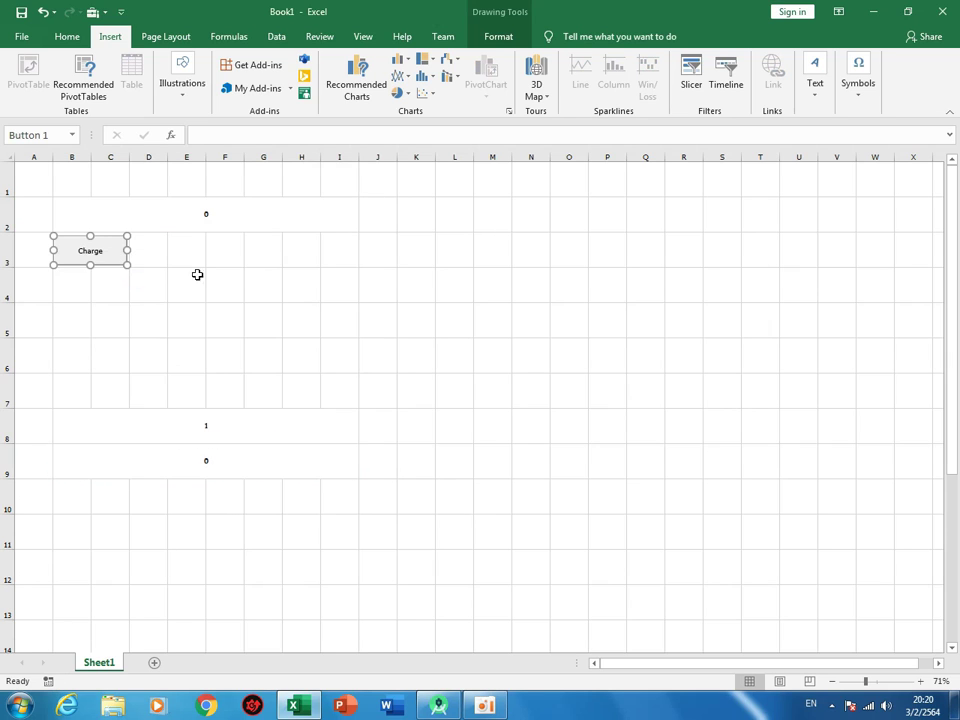
{"action": "left_click", "coordinate": [298, 254]}
{"action": "key", "text": "ctrl+v"}
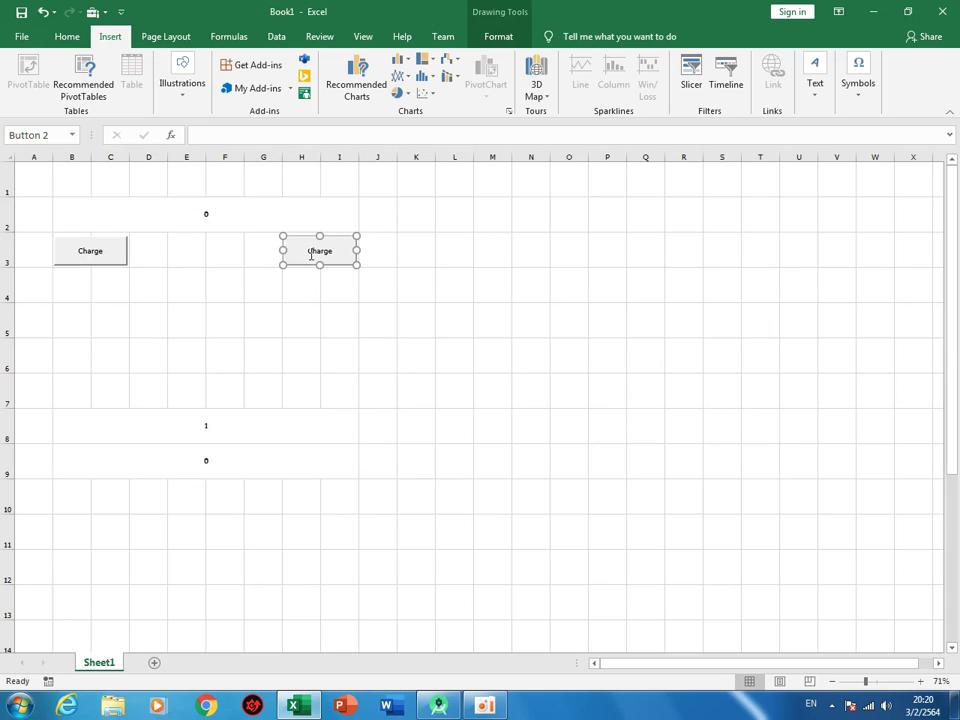
{"action": "left_click", "coordinate": [310, 251]}
{"action": "key", "text": "Delete"}
{"action": "key", "text": "Delete"}
{"action": "key", "text": "Delete"}
{"action": "type", "text": "Reset"}
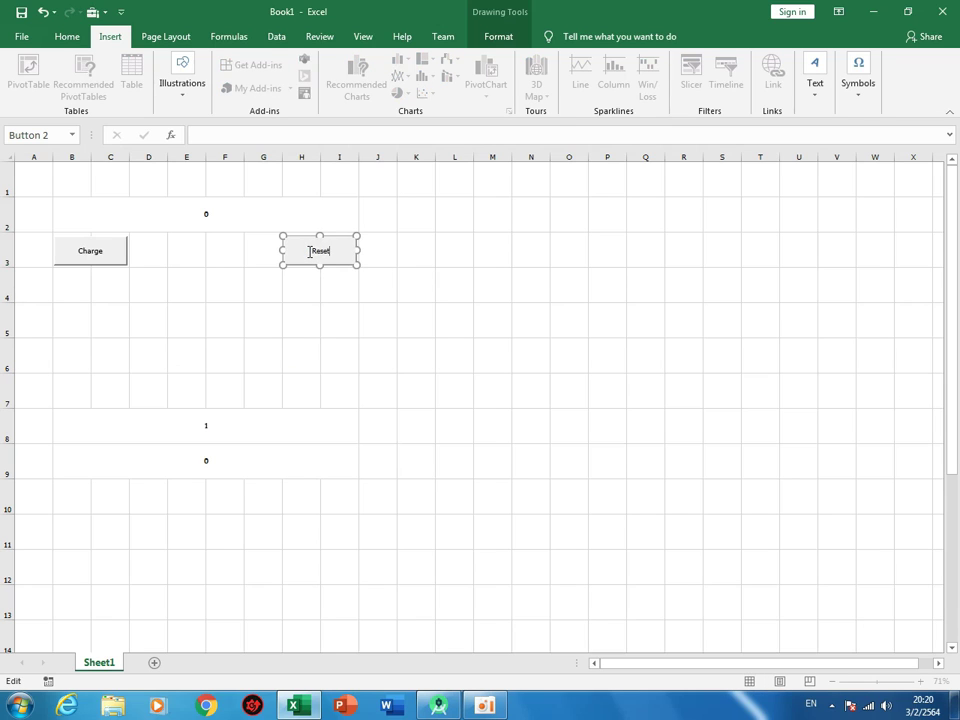
{"action": "left_click", "coordinate": [323, 290]}
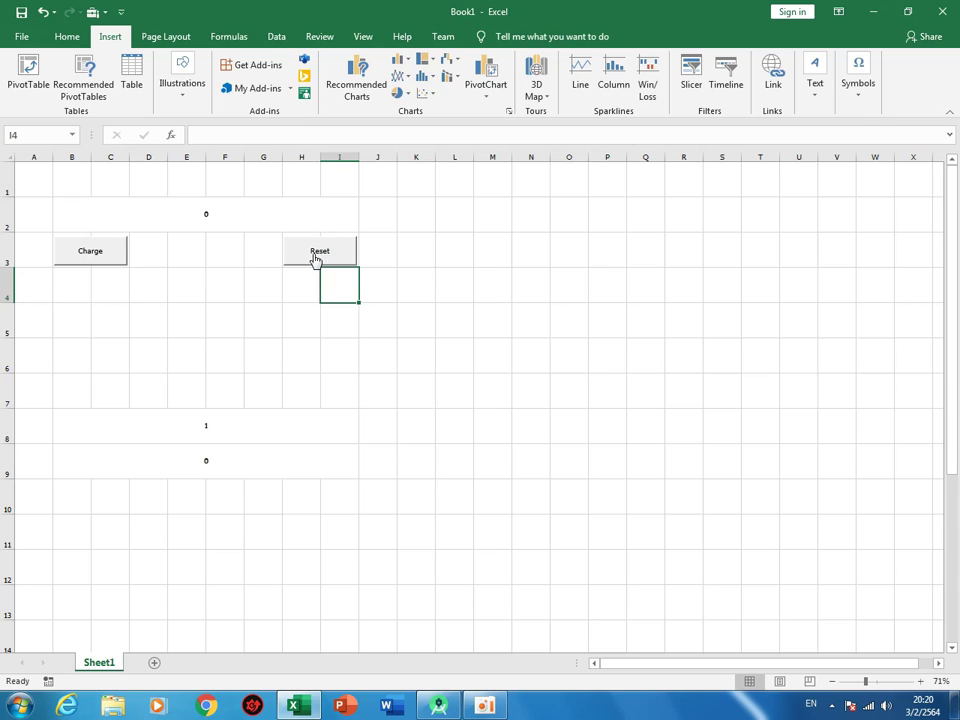
{"action": "left_click", "coordinate": [315, 256]}
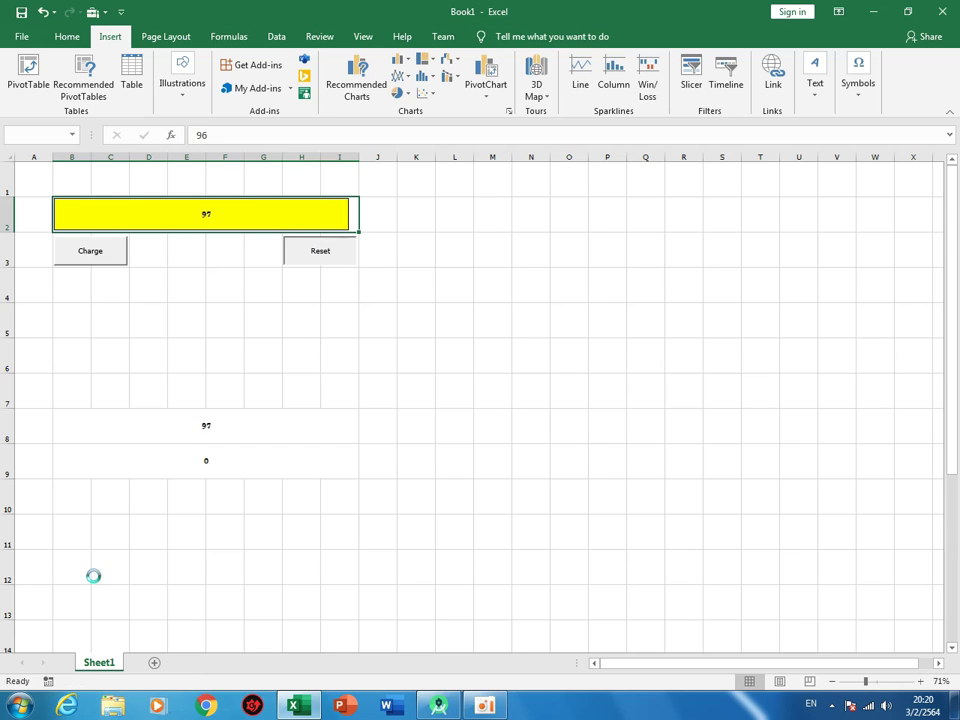
Step: Assign the resetbar macro to the Reset form button
{"action": "right_click", "coordinate": [314, 259]}
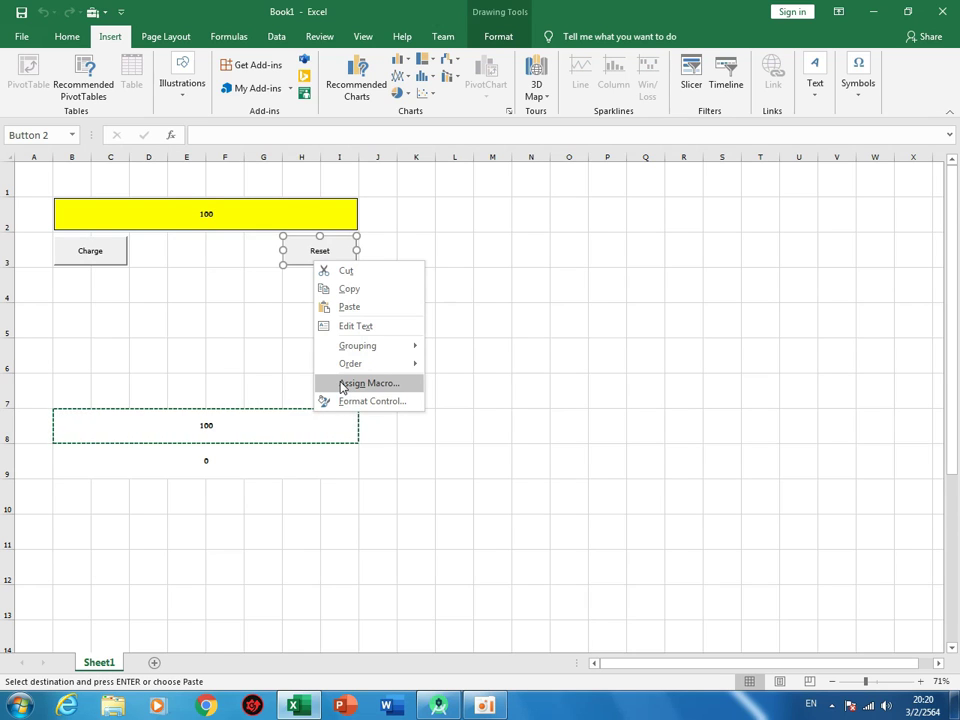
{"action": "left_click", "coordinate": [340, 382]}
{"action": "left_click", "coordinate": [222, 306]}
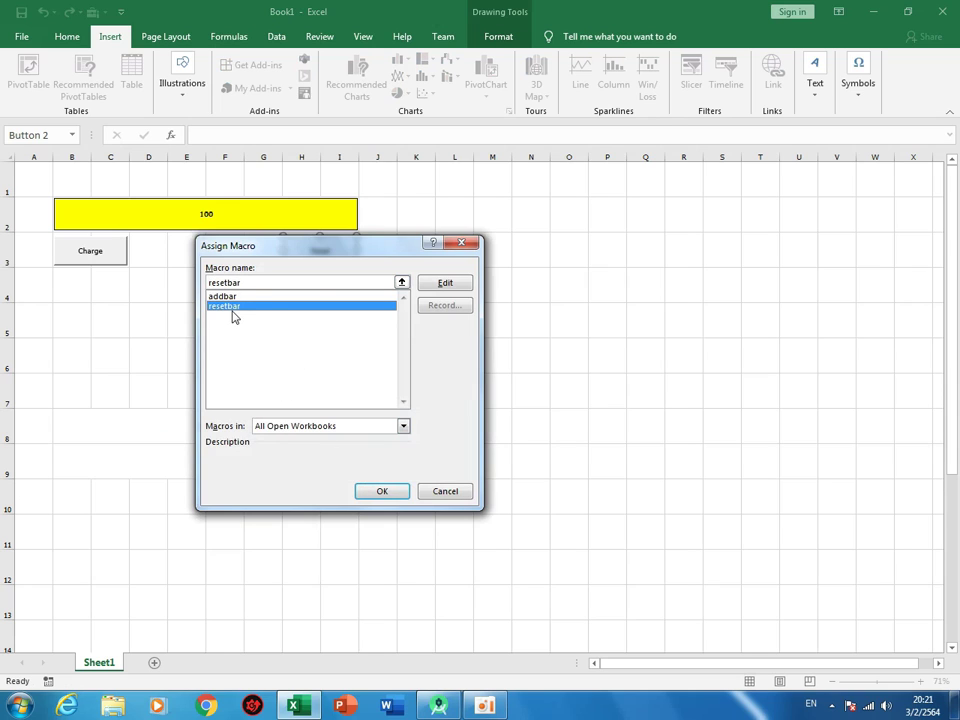
{"action": "left_click", "coordinate": [366, 490]}
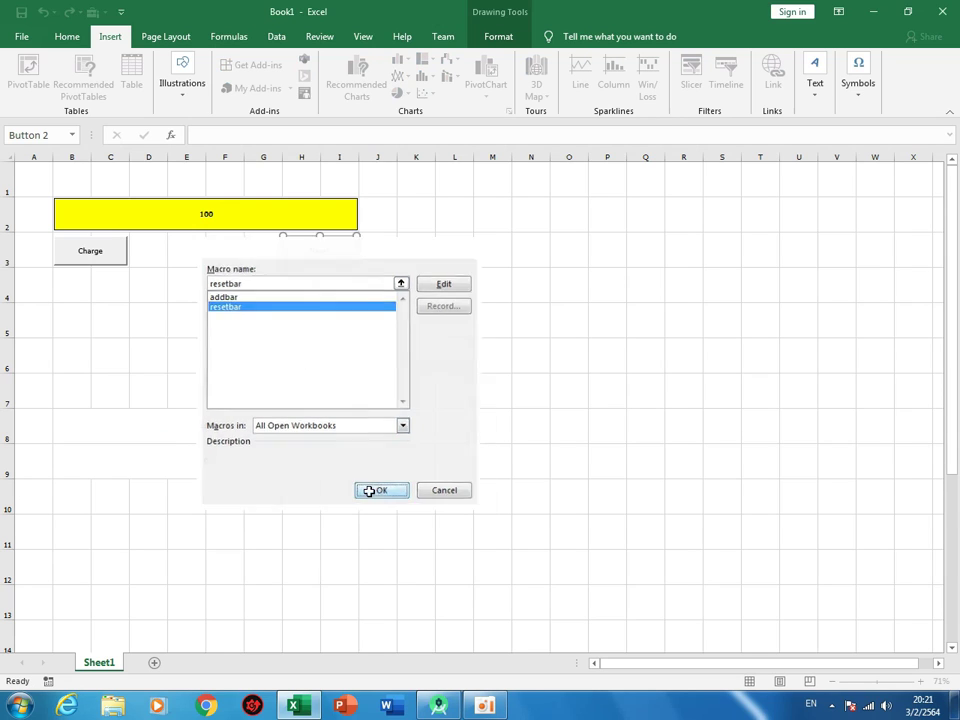
{"action": "left_click", "coordinate": [315, 321]}
Step: Test the buttons by alternating Reset and Charge, ending with the yellow bar cleared
{"action": "left_click", "coordinate": [322, 257]}
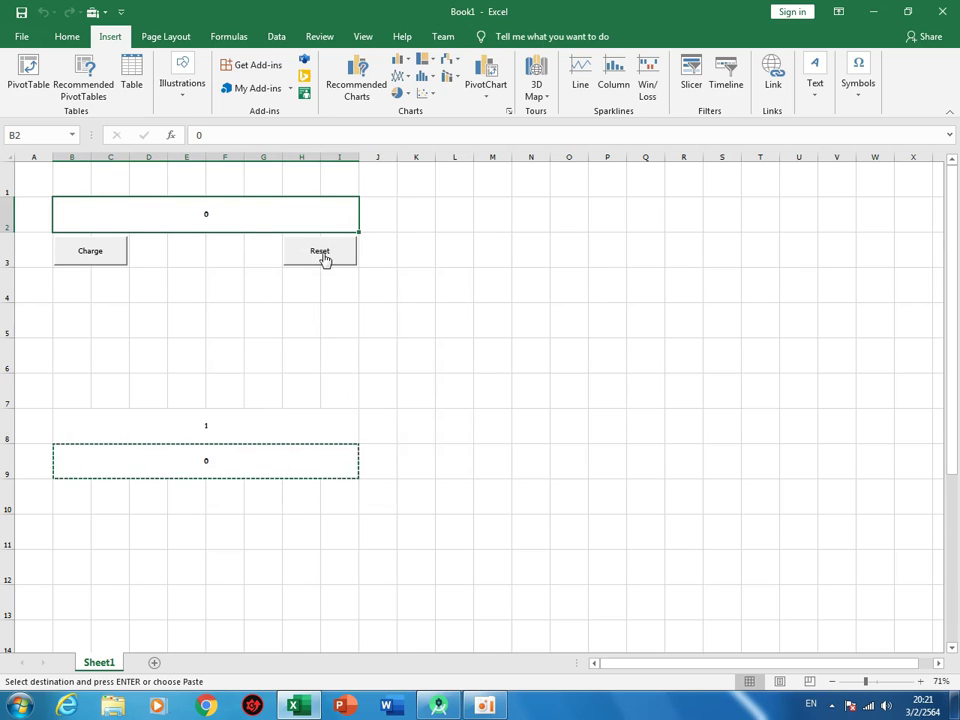
{"action": "left_click", "coordinate": [114, 255]}
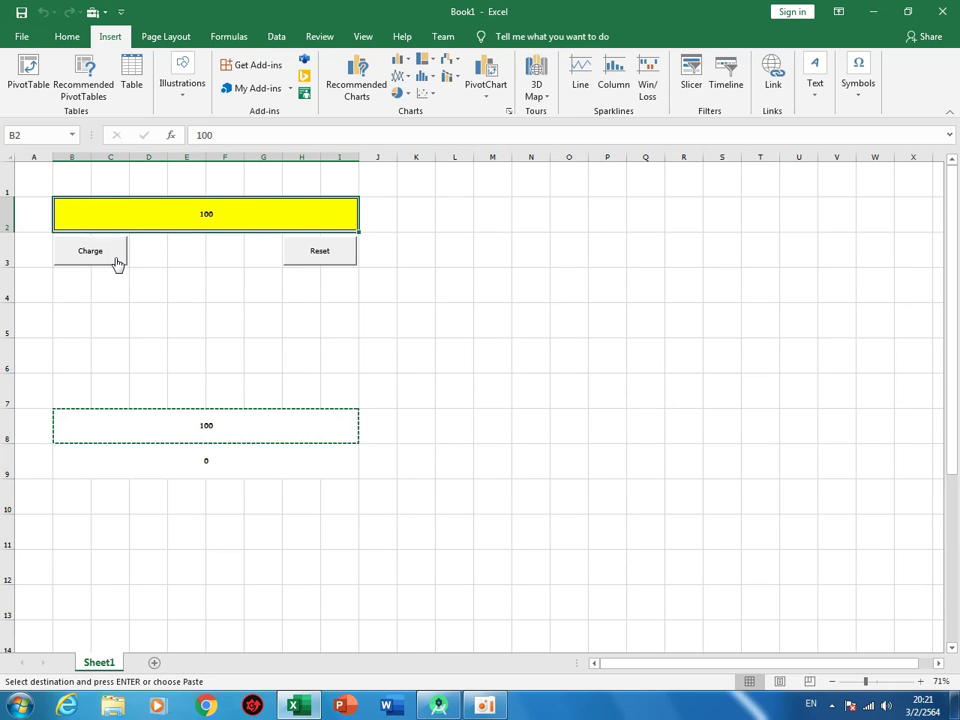
{"action": "left_click", "coordinate": [340, 258]}
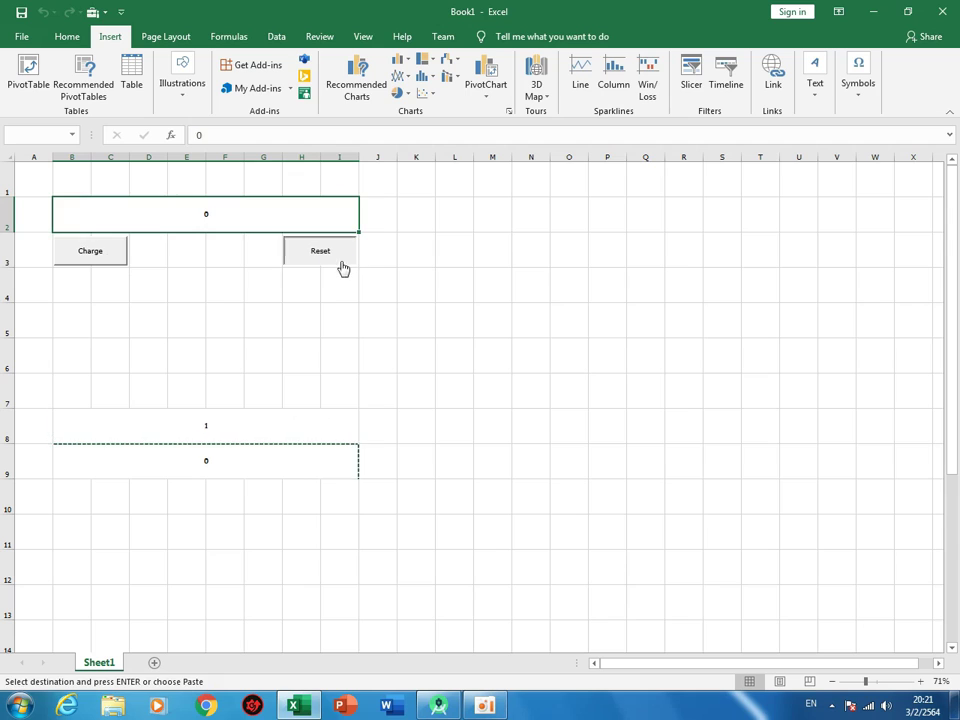
{"action": "left_click", "coordinate": [99, 258]}
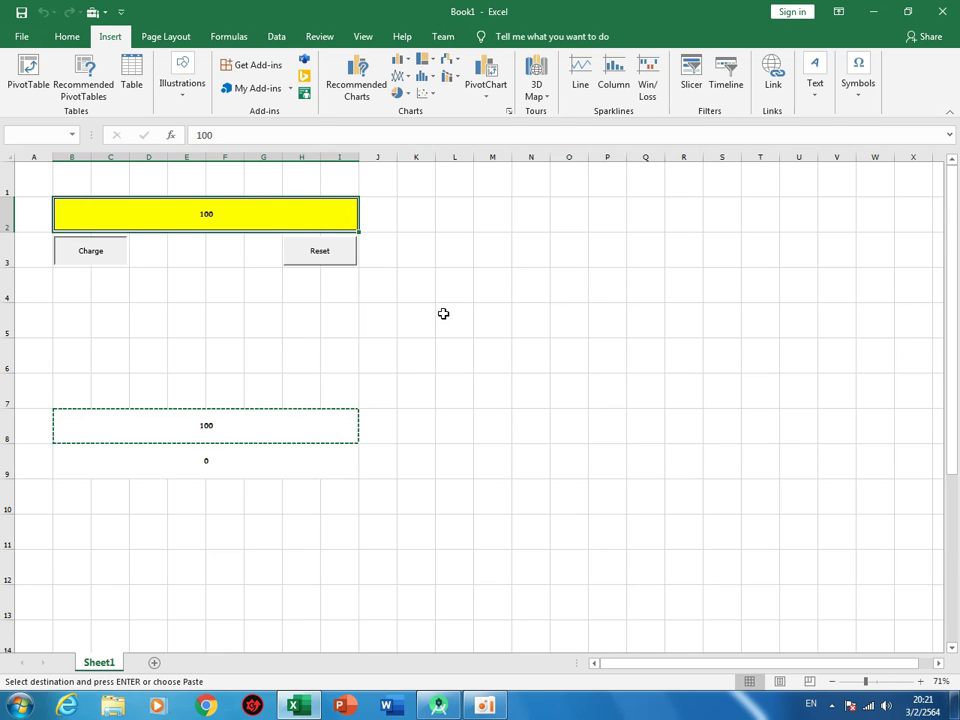
{"action": "left_click", "coordinate": [311, 251]}
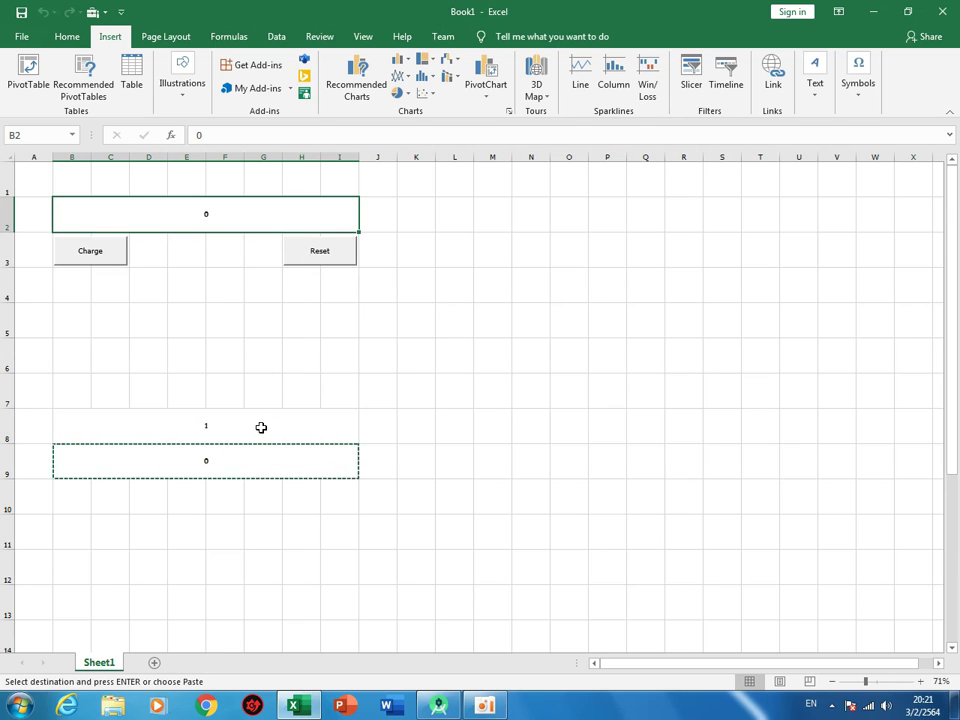
Step: Copy the counter value from B8 and paste it as values into B2, leaving 4
{"action": "right_click", "coordinate": [261, 426]}
{"action": "left_click", "coordinate": [312, 138]}
{"action": "right_click", "coordinate": [257, 208]}
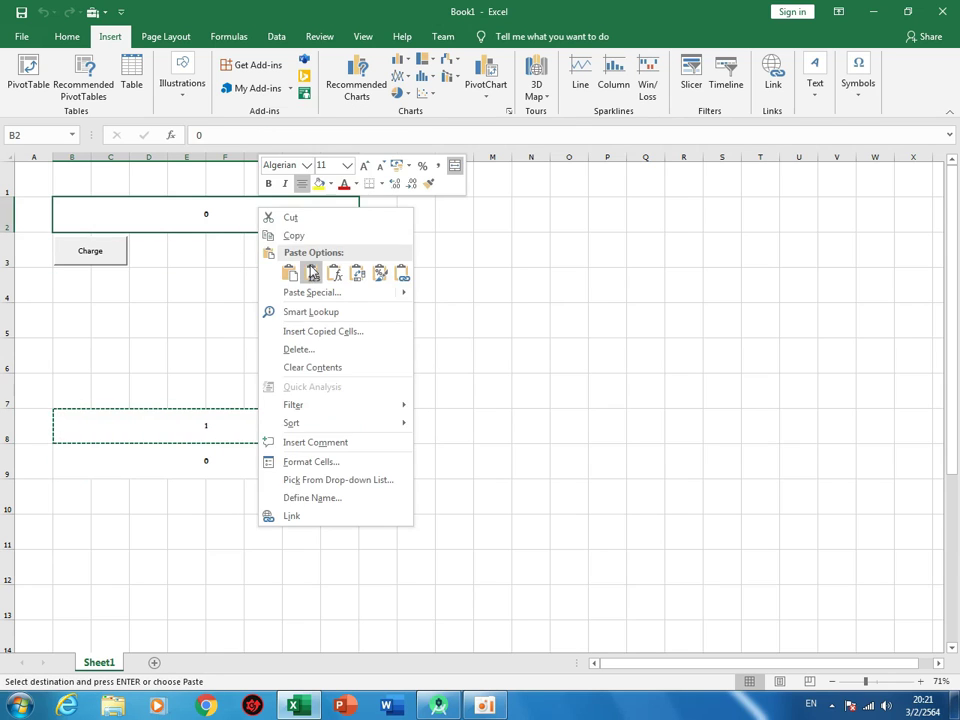
{"action": "left_click", "coordinate": [283, 272]}
{"action": "right_click", "coordinate": [243, 214]}
{"action": "left_click", "coordinate": [298, 280]}
{"action": "right_click", "coordinate": [243, 214]}
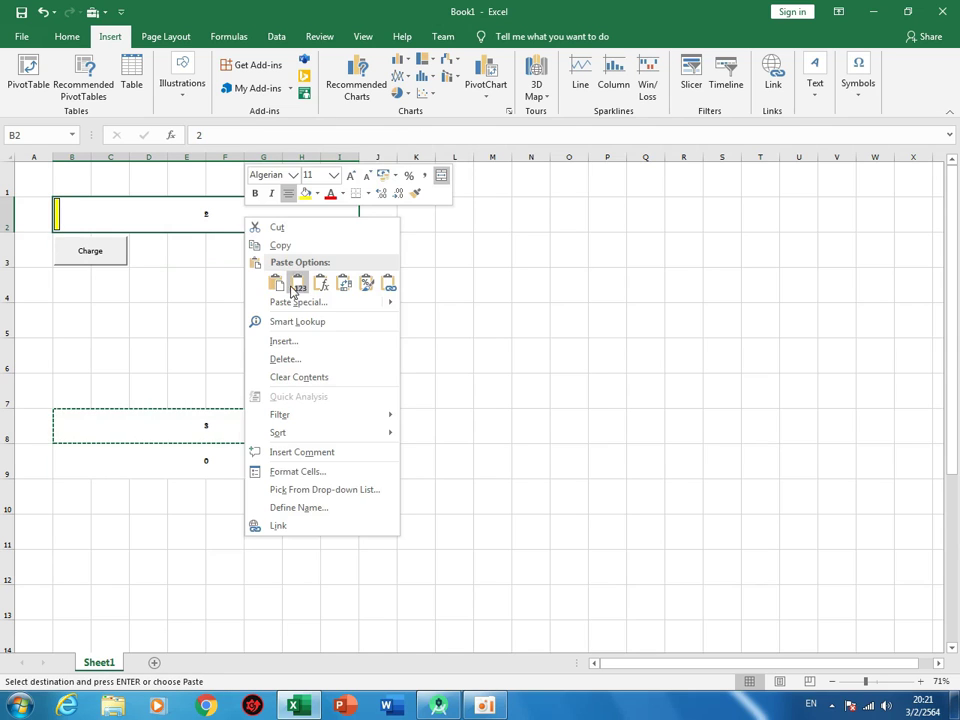
{"action": "left_click", "coordinate": [296, 284]}
{"action": "right_click", "coordinate": [259, 219]}
{"action": "left_click", "coordinate": [309, 287]}
{"action": "left_click", "coordinate": [210, 318]}
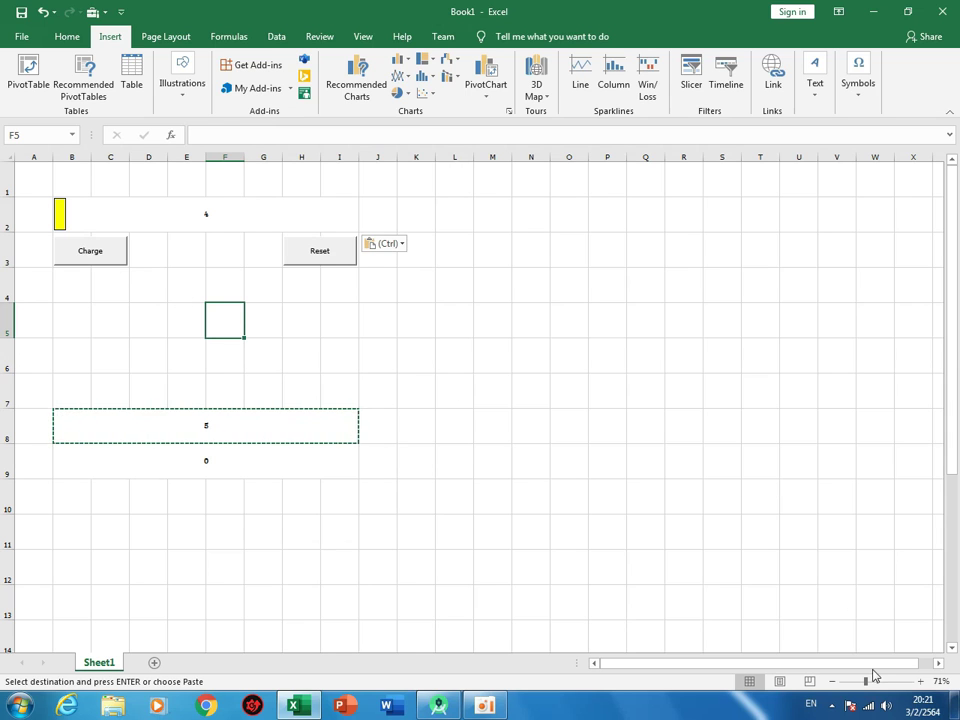
{"action": "scroll", "coordinate": [397, 402], "scroll_direction": "up", "scroll_amount": 5, "text": "ctrl"}
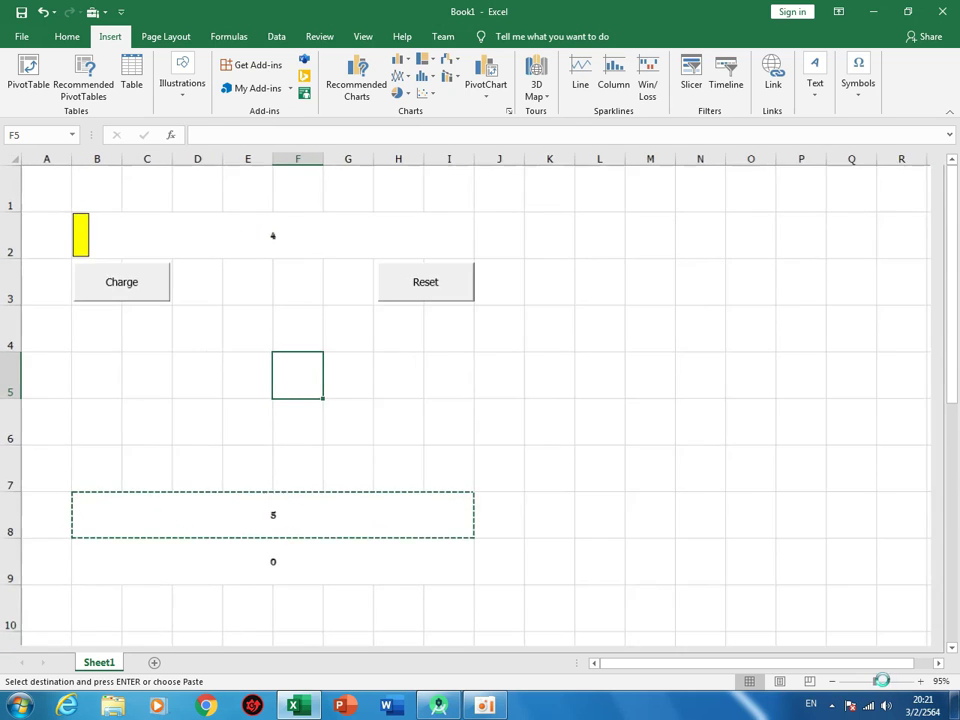